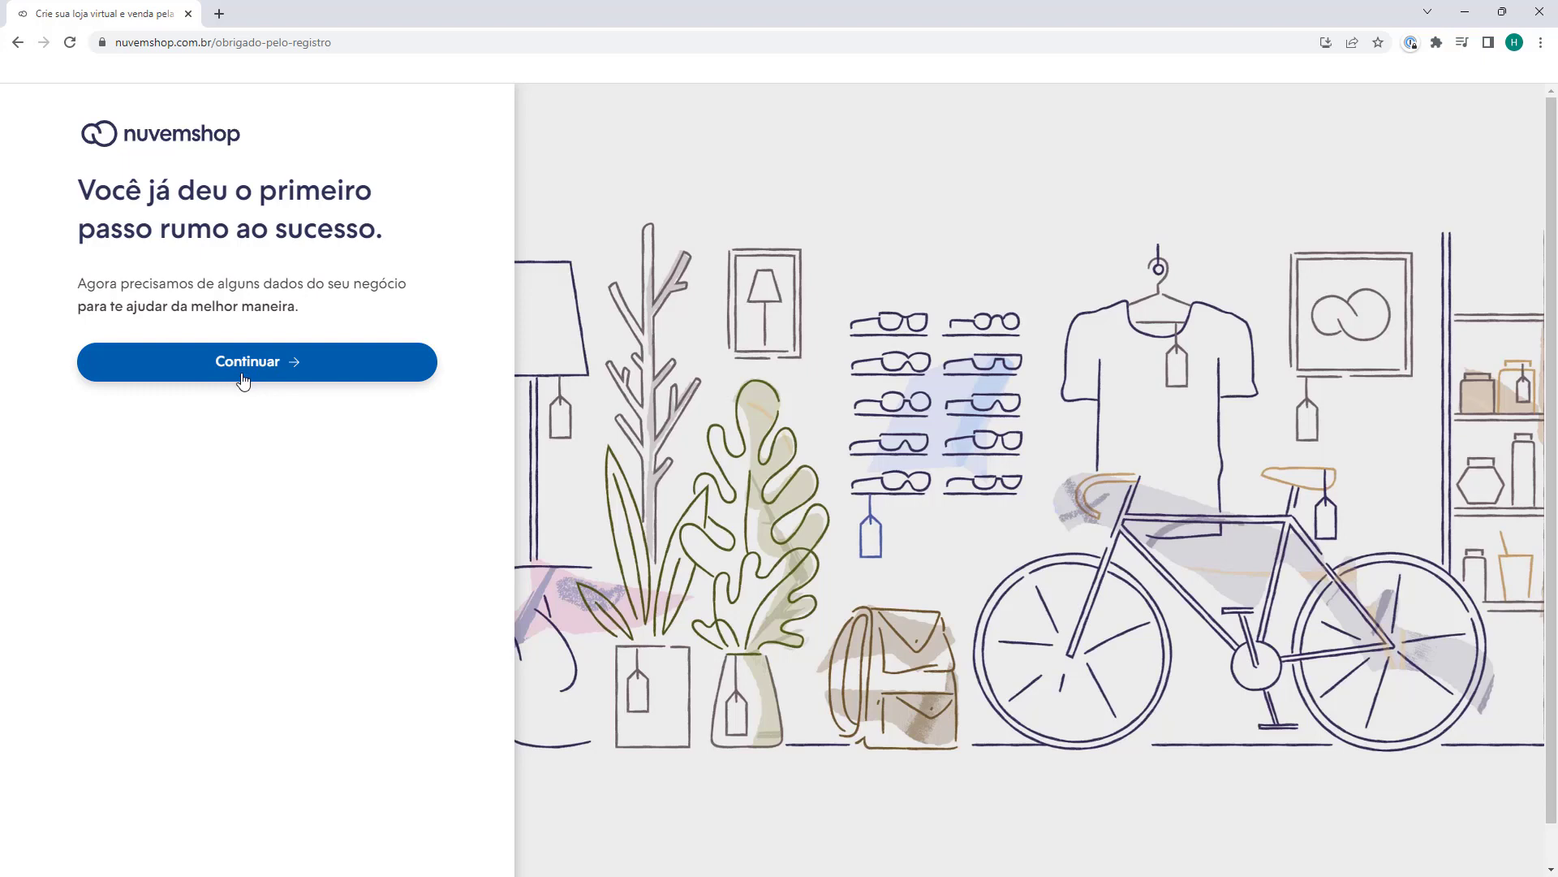
Continue the Nuvemshop registration, fill in the owner's CNPJ or CPF number, and access the new store's administration
{"action": "left_click", "coordinate": [245, 379]}
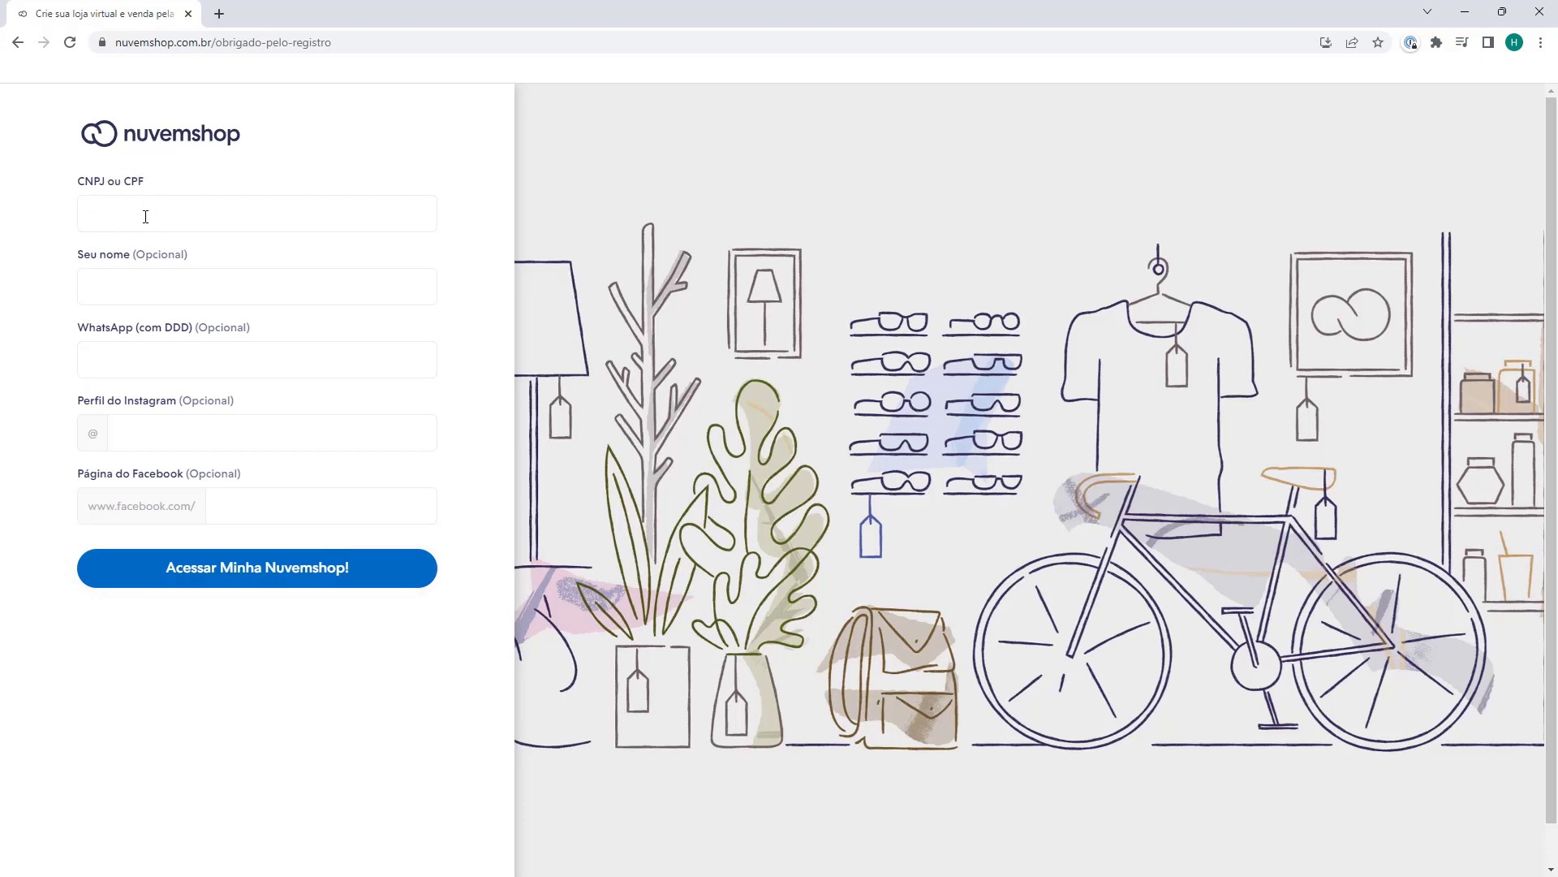
{"action": "left_click", "coordinate": [148, 212]}
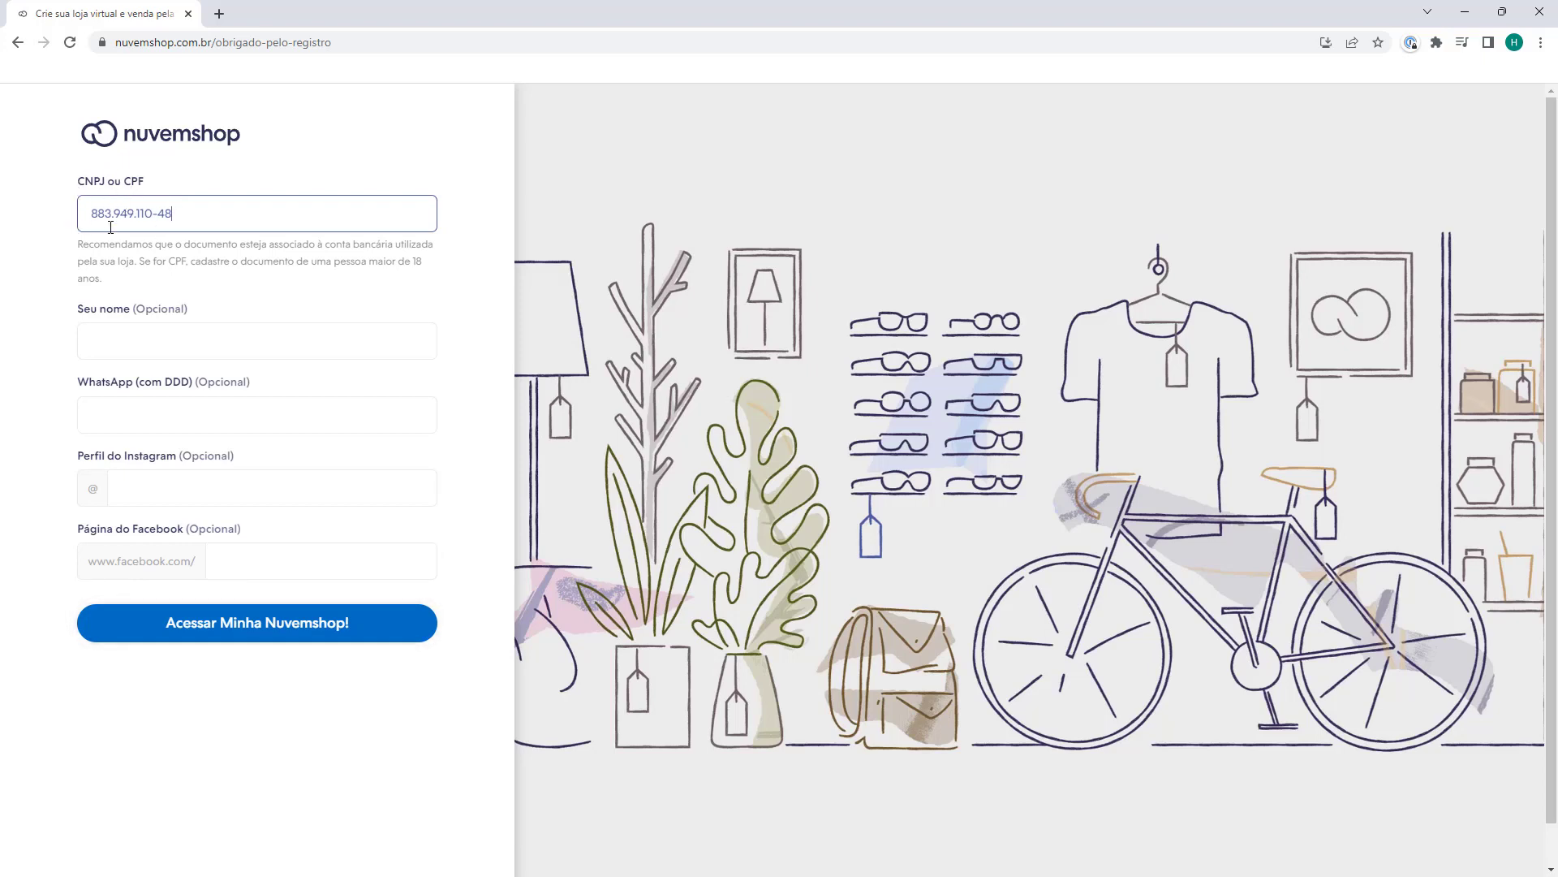
{"action": "left_click", "coordinate": [53, 248]}
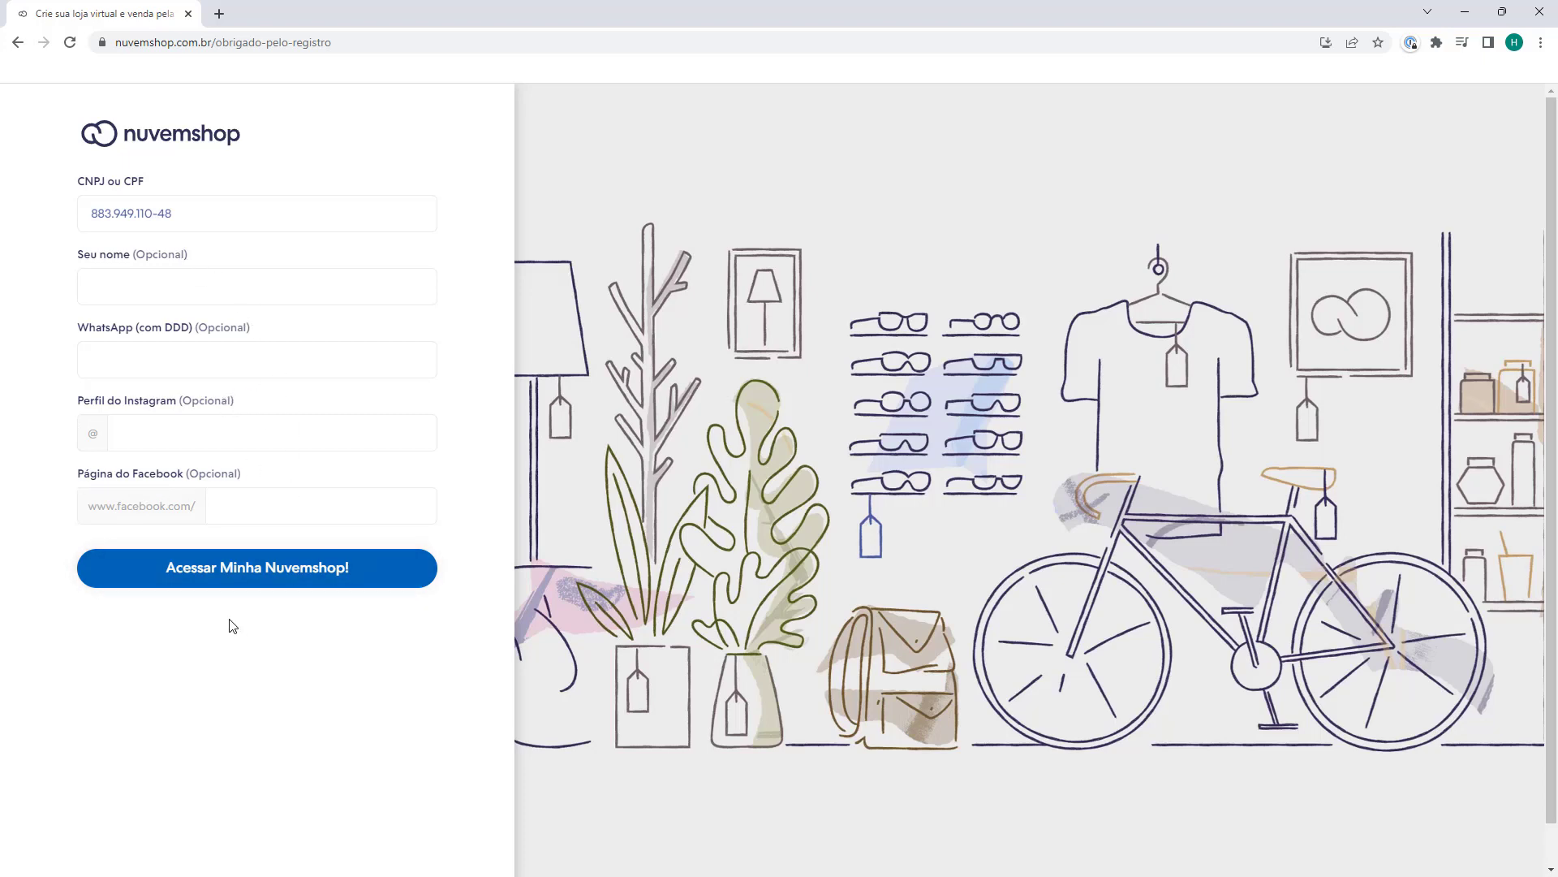
{"action": "left_click", "coordinate": [276, 576]}
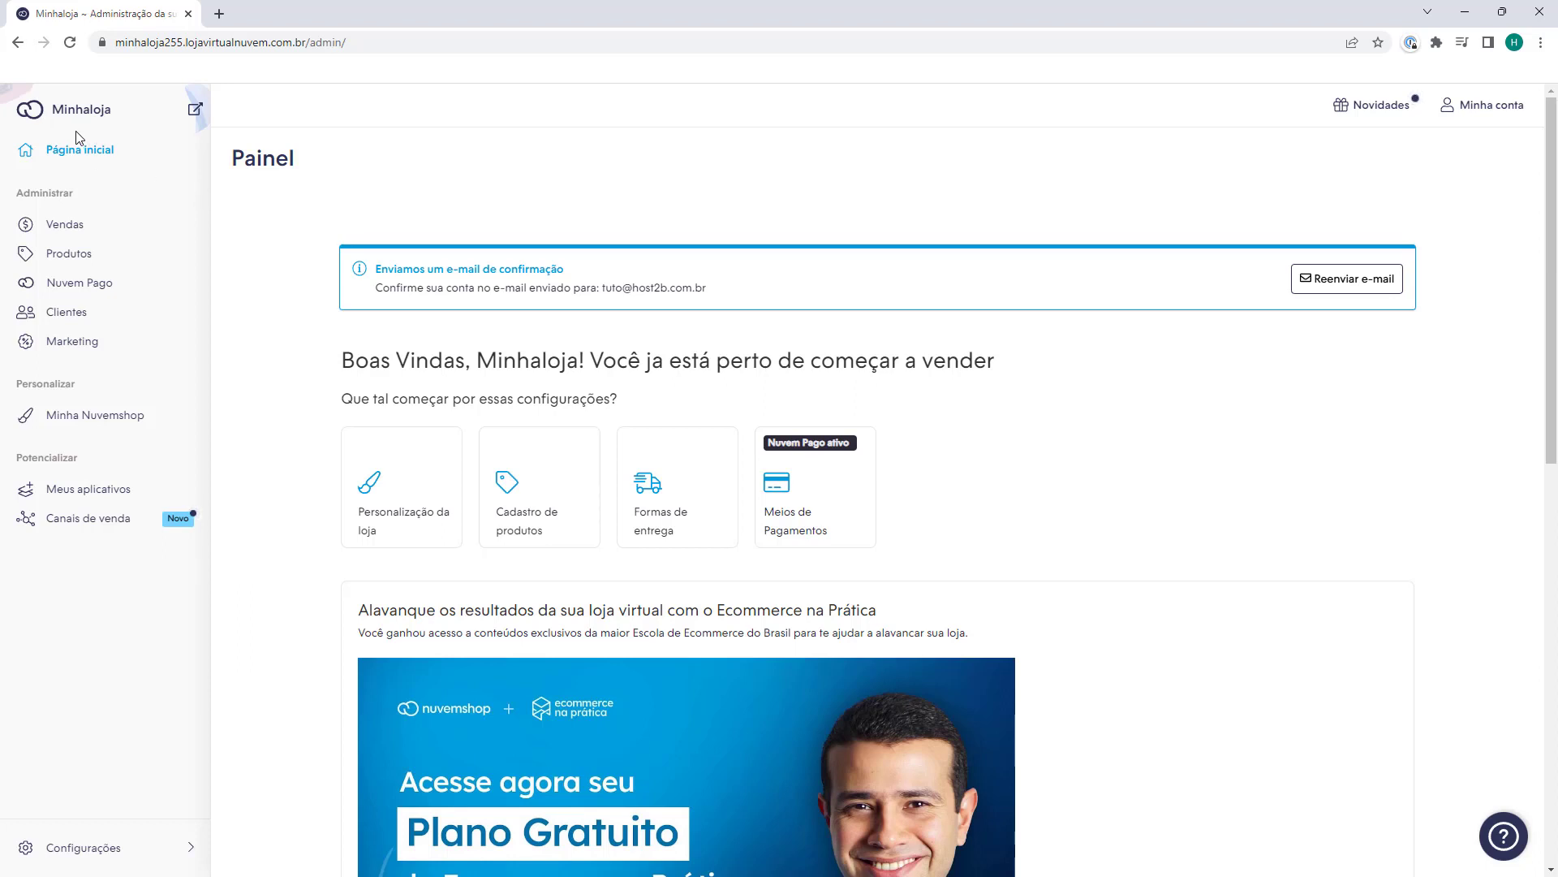
Open the Minhaloja storefront and examine its home page from the banners down to the footer
{"action": "left_click", "coordinate": [194, 118]}
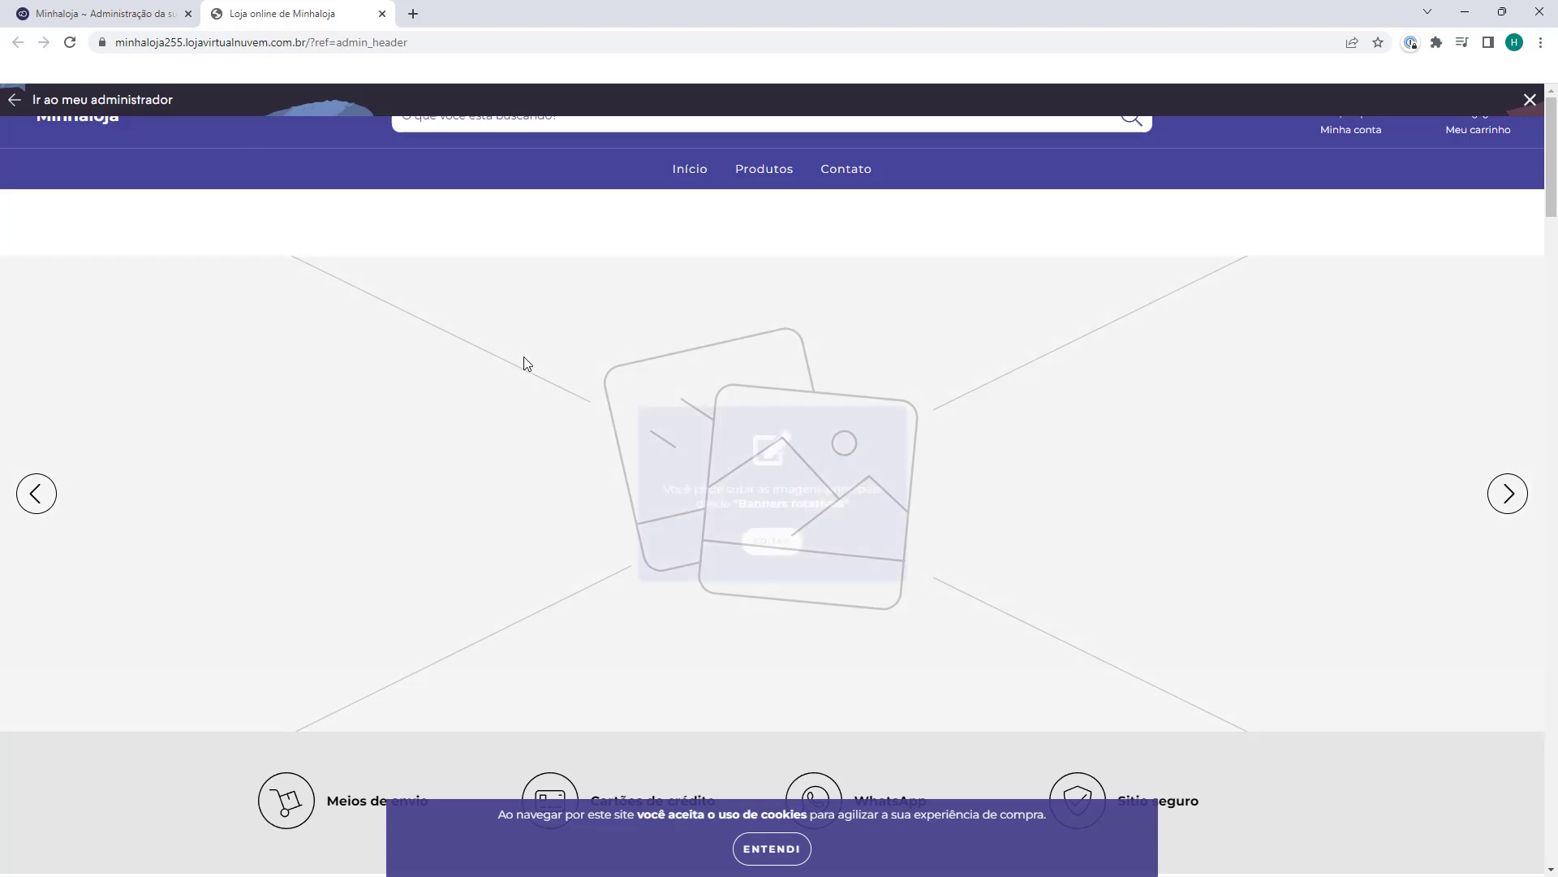
{"action": "mouse_move", "coordinate": [550, 564]}
{"action": "scroll", "coordinate": [533, 490], "scroll_direction": "down", "scroll_amount": 8}
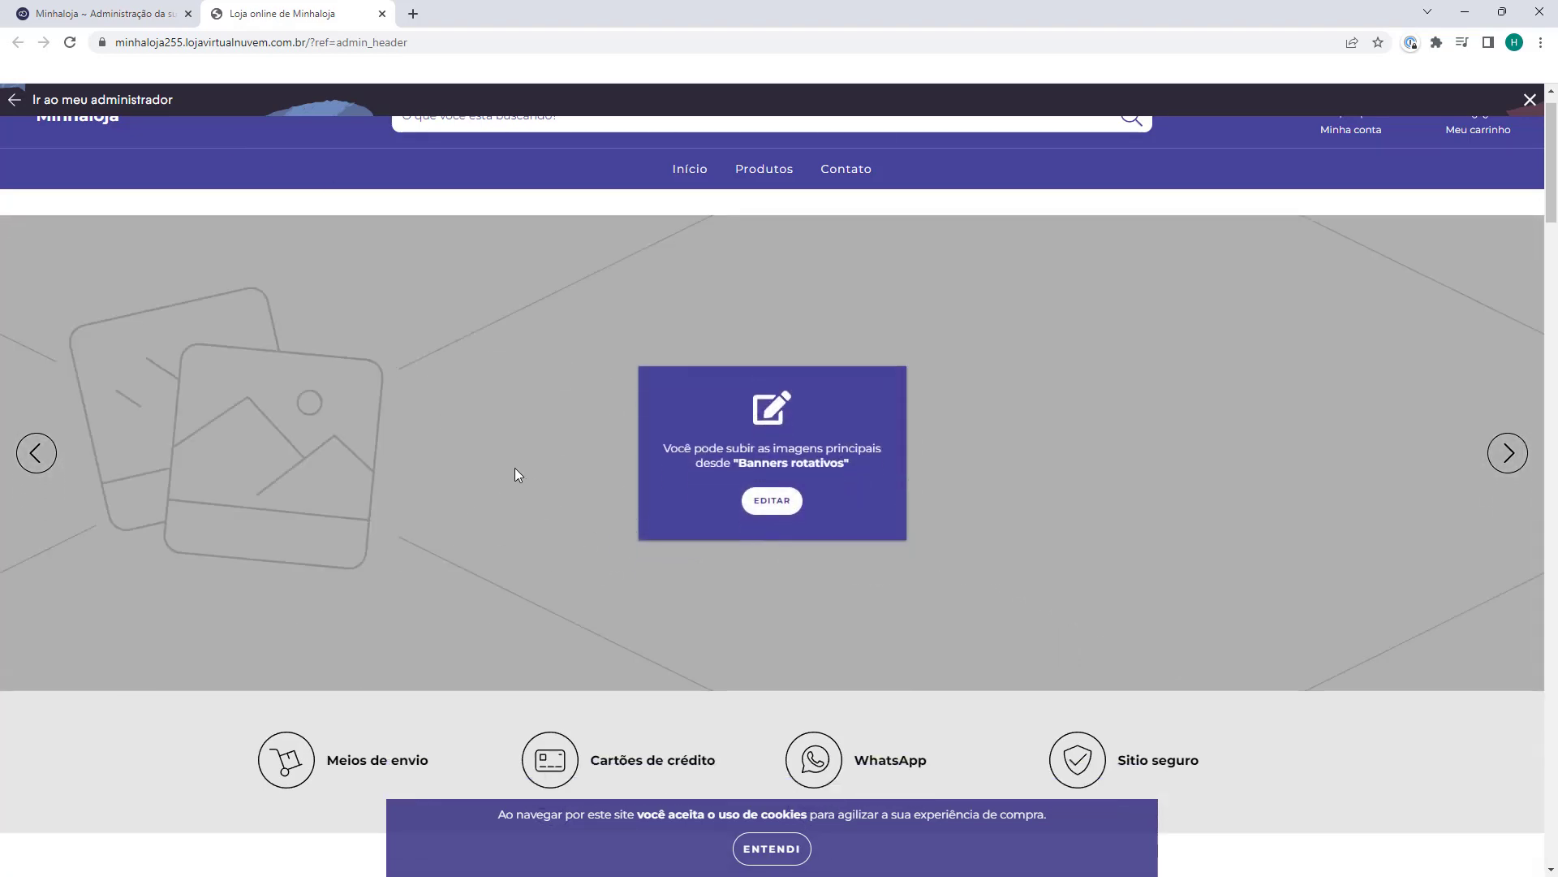
{"action": "scroll", "coordinate": [1021, 544], "scroll_direction": "down", "scroll_amount": 15}
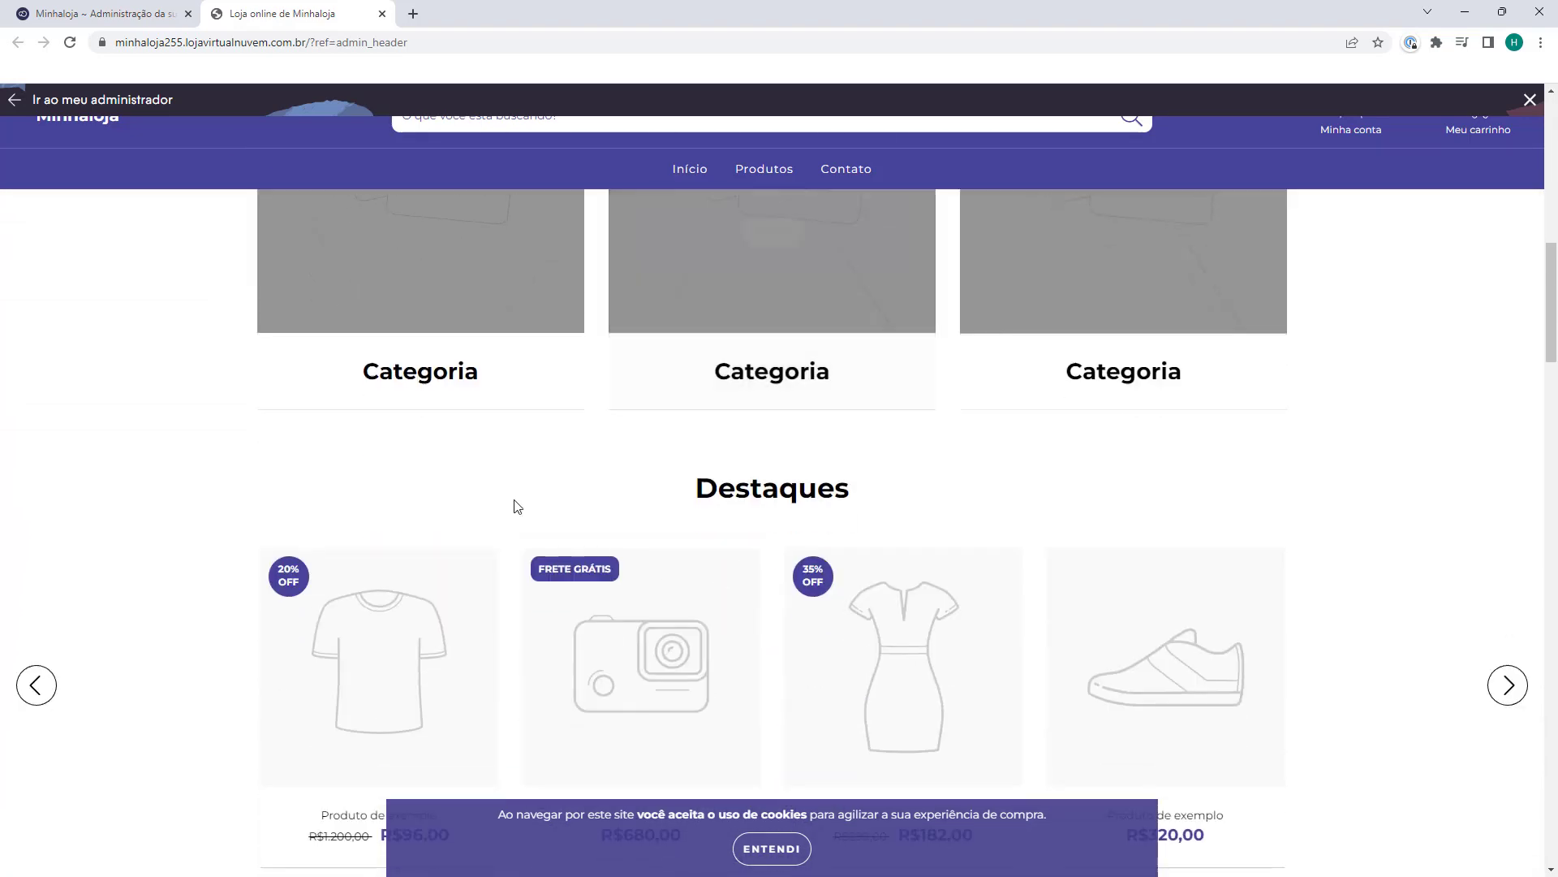
{"action": "scroll", "coordinate": [752, 633], "scroll_direction": "down", "scroll_amount": 20}
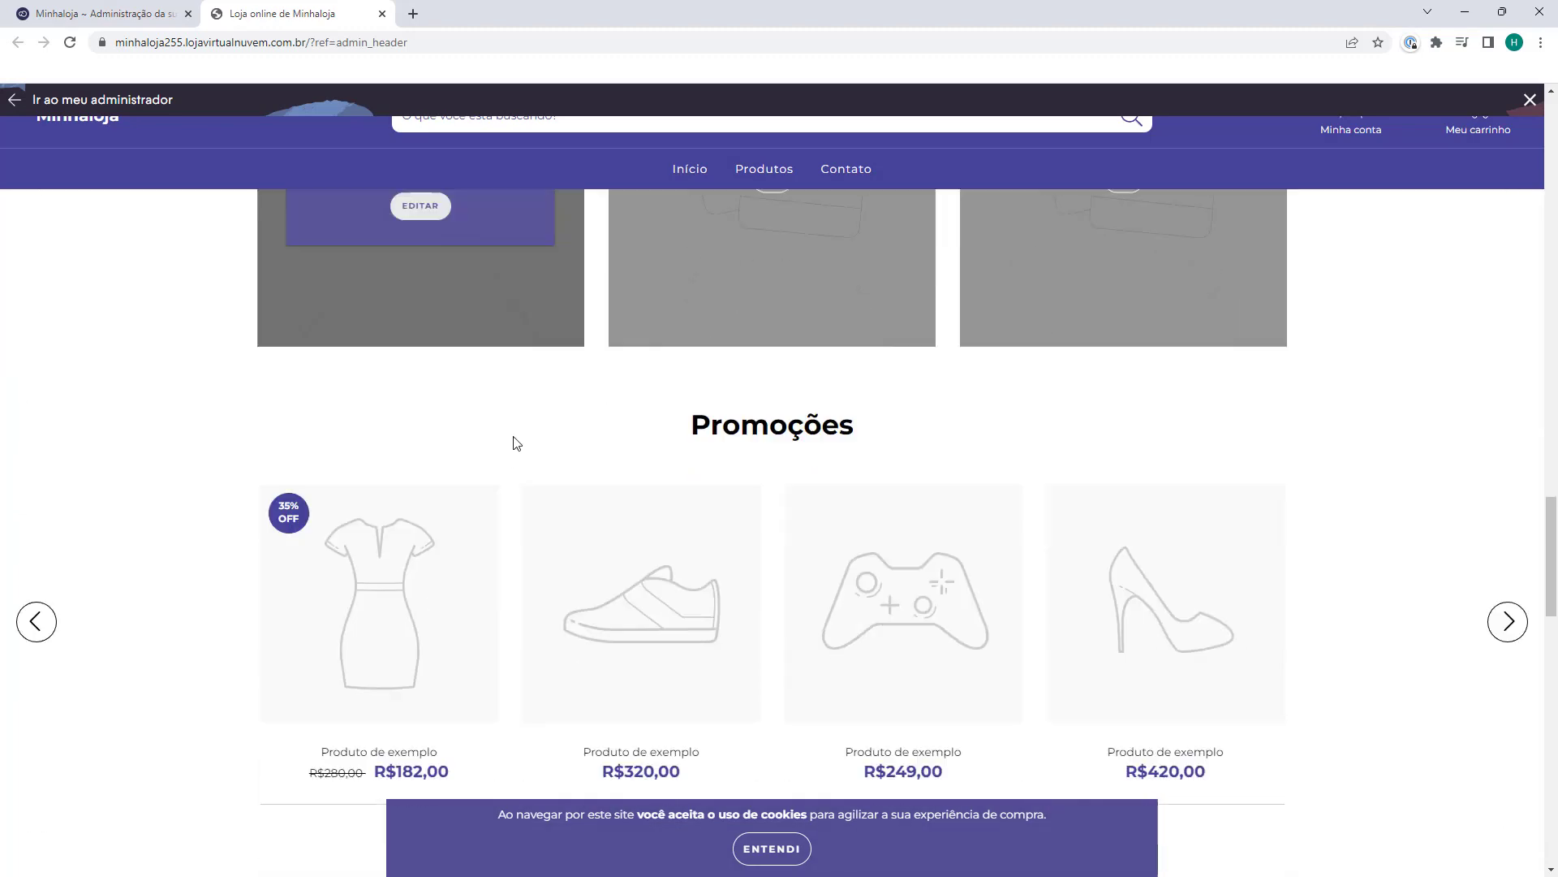
{"action": "scroll", "coordinate": [549, 507], "scroll_direction": "down", "scroll_amount": 3}
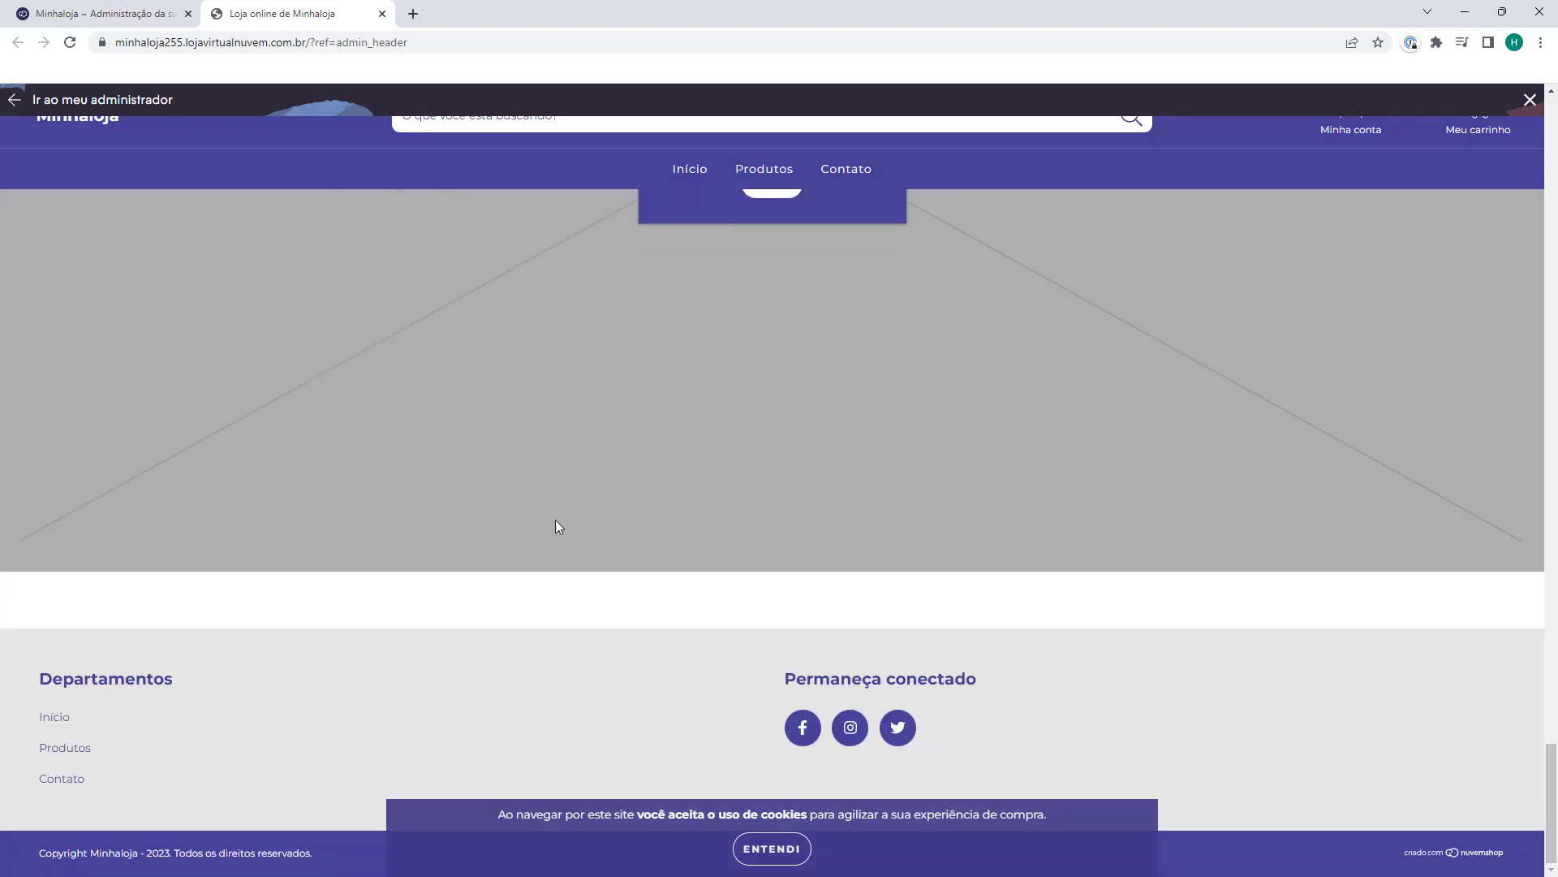
{"action": "scroll", "coordinate": [616, 675], "scroll_direction": "up", "scroll_amount": 7}
{"action": "scroll", "coordinate": [596, 669], "scroll_direction": "up", "scroll_amount": 20}
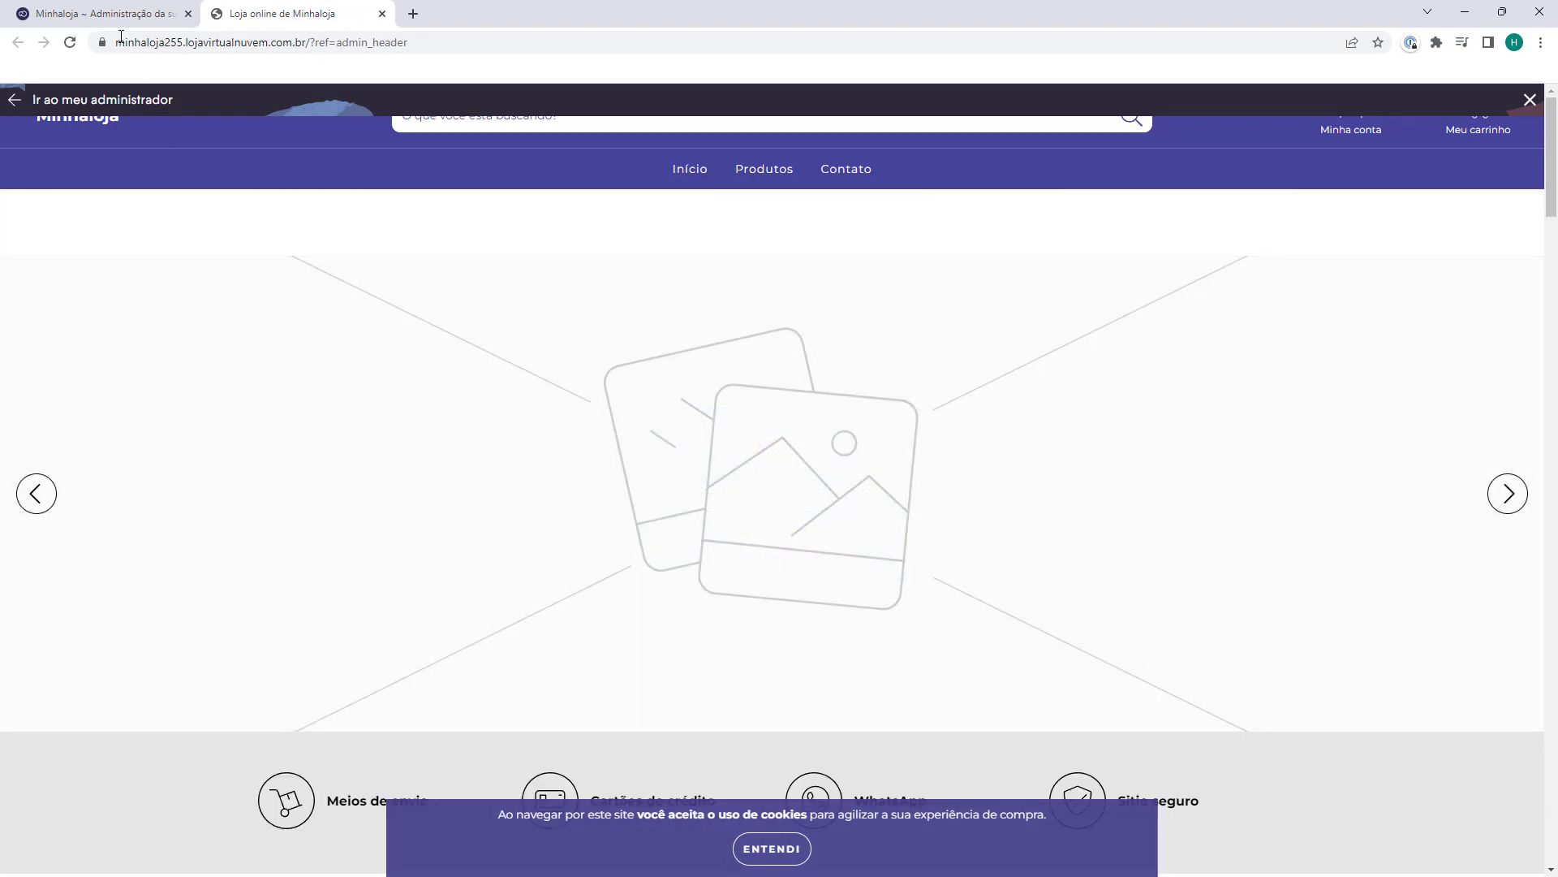
Return to the store administration, go to the Minha Nuvemshop layout settings, and open the catalogue for testing another layout
{"action": "left_click", "coordinate": [122, 14]}
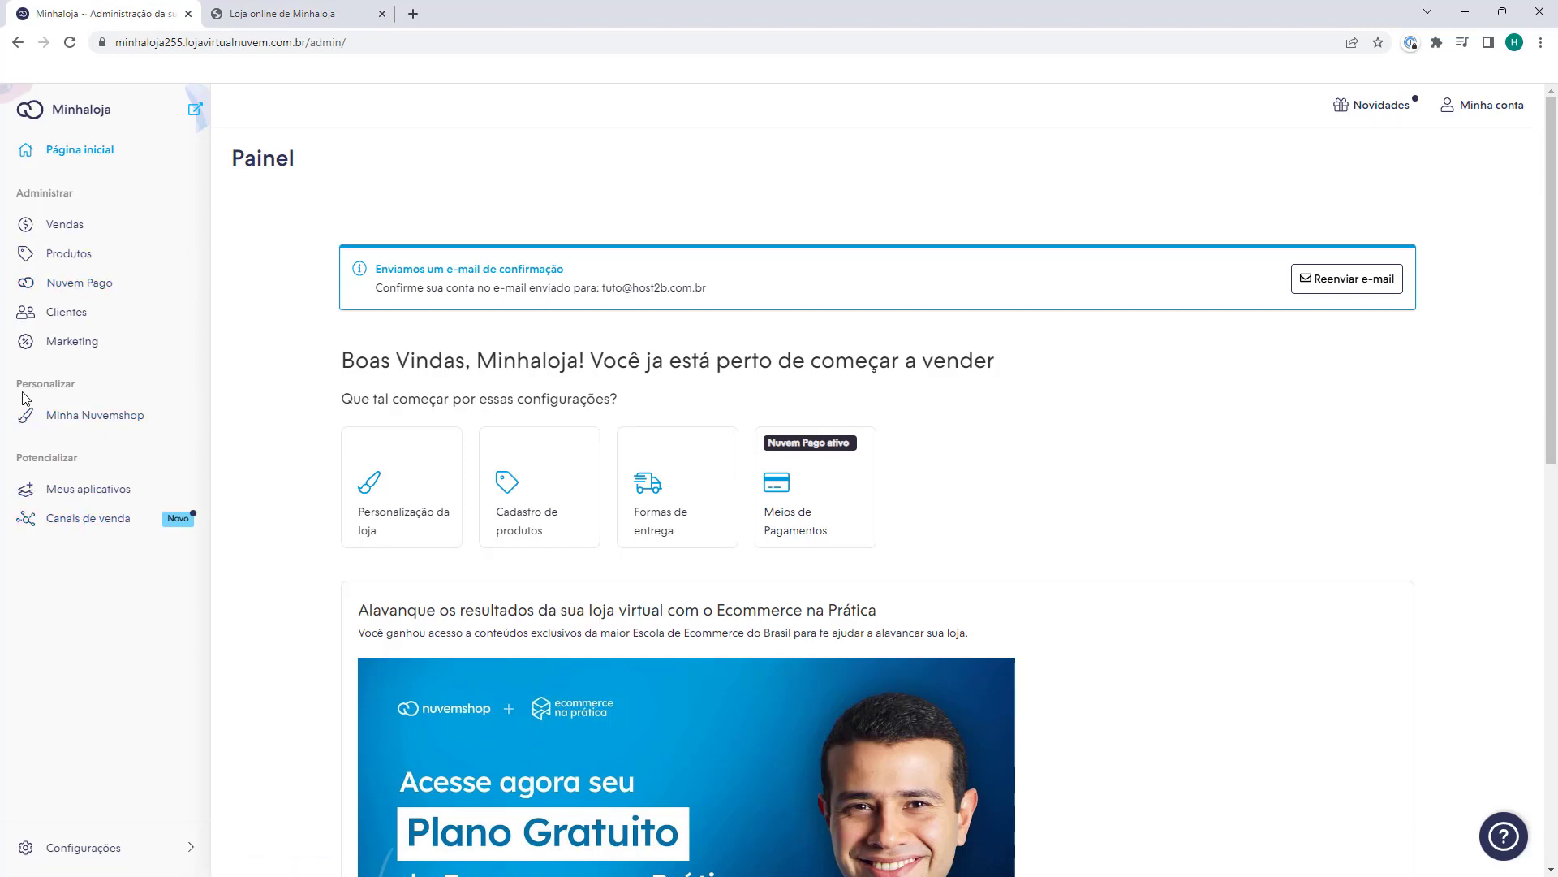
{"action": "left_click", "coordinate": [95, 417]}
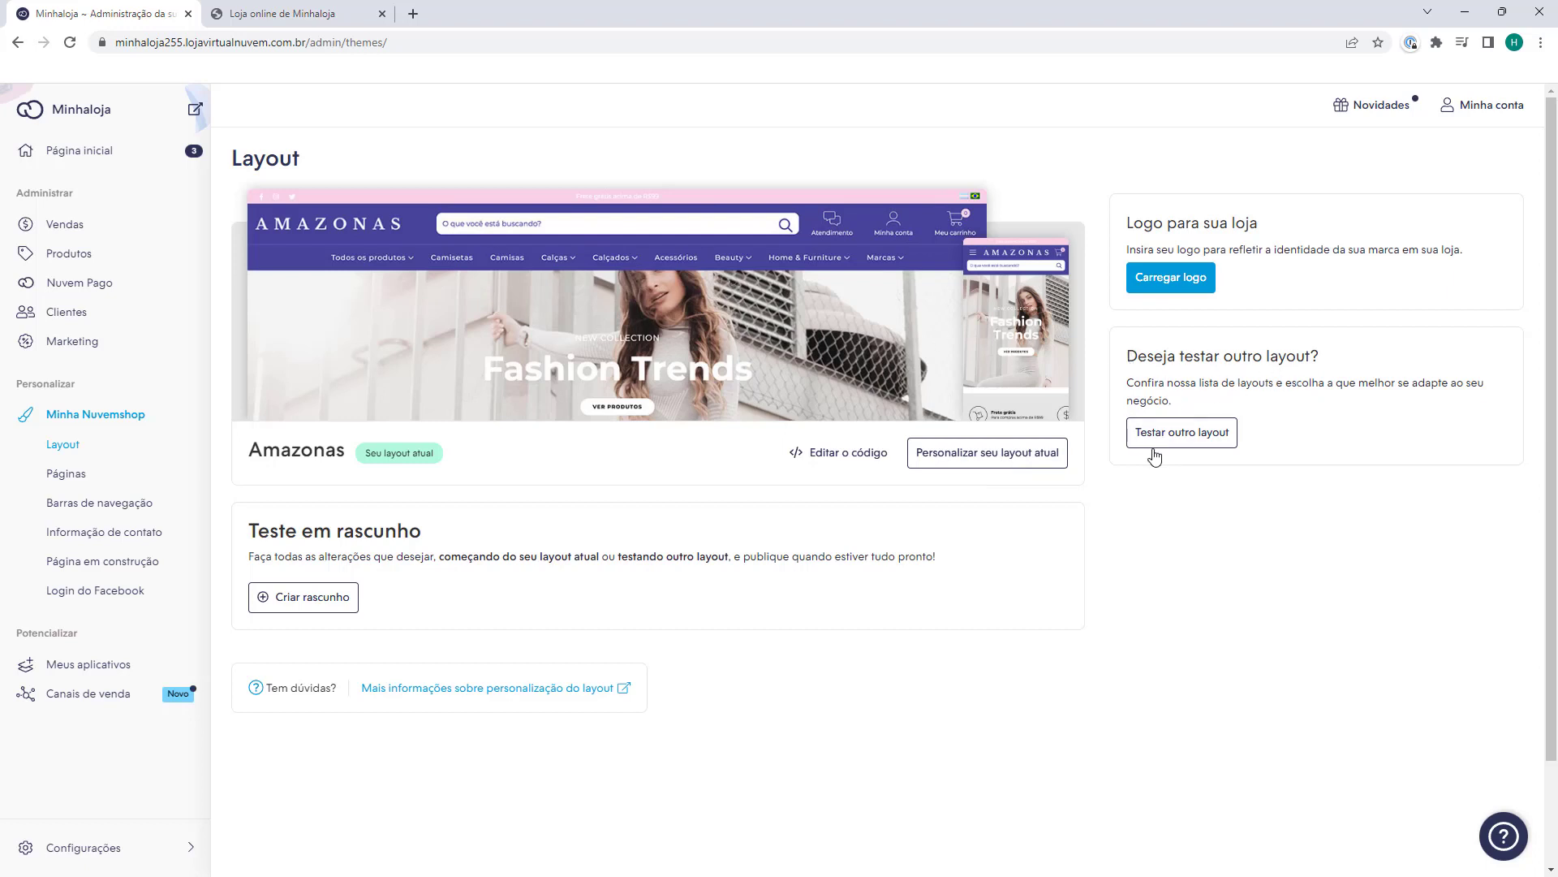
{"action": "left_click", "coordinate": [1181, 449]}
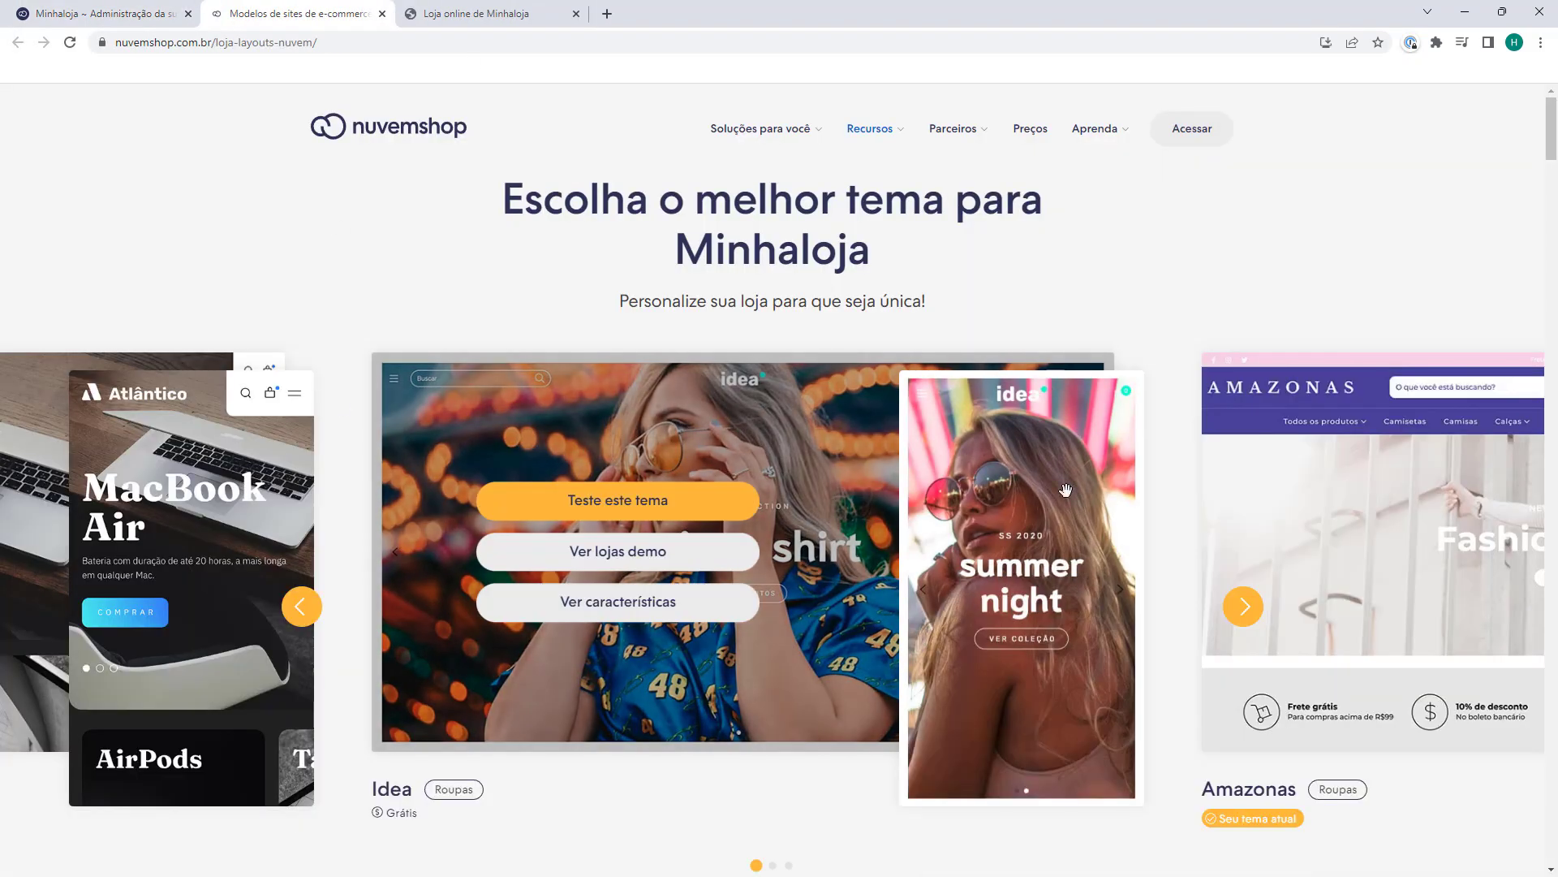
Browse the themes available for the store in the layout catalogue and close the catalogue page
{"action": "scroll", "coordinate": [333, 242], "scroll_direction": "down", "scroll_amount": 7}
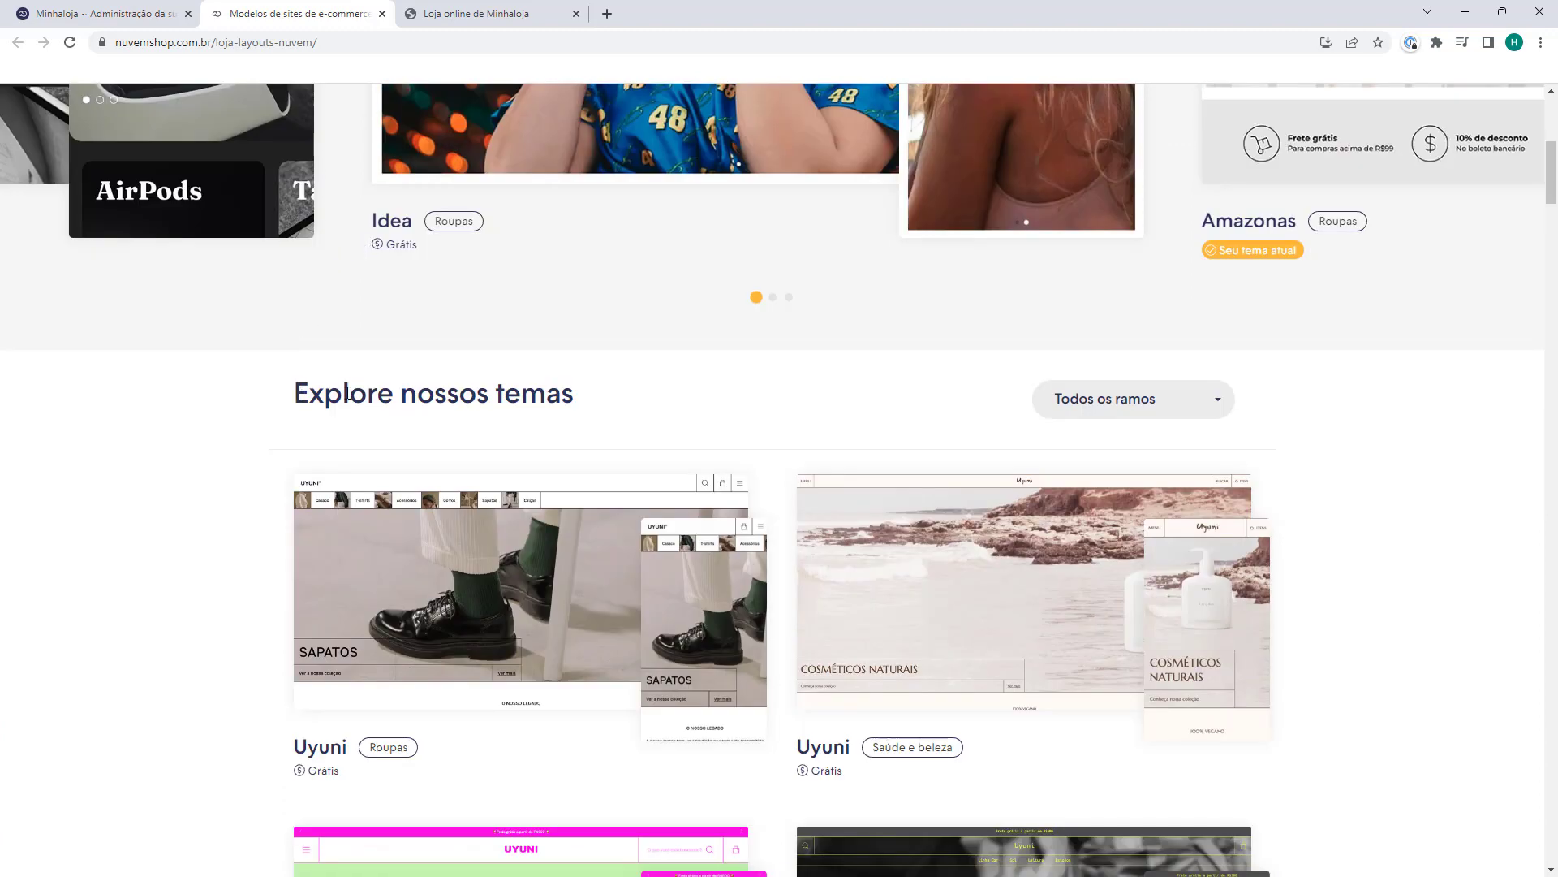
{"action": "scroll", "coordinate": [244, 358], "scroll_direction": "down", "scroll_amount": 2}
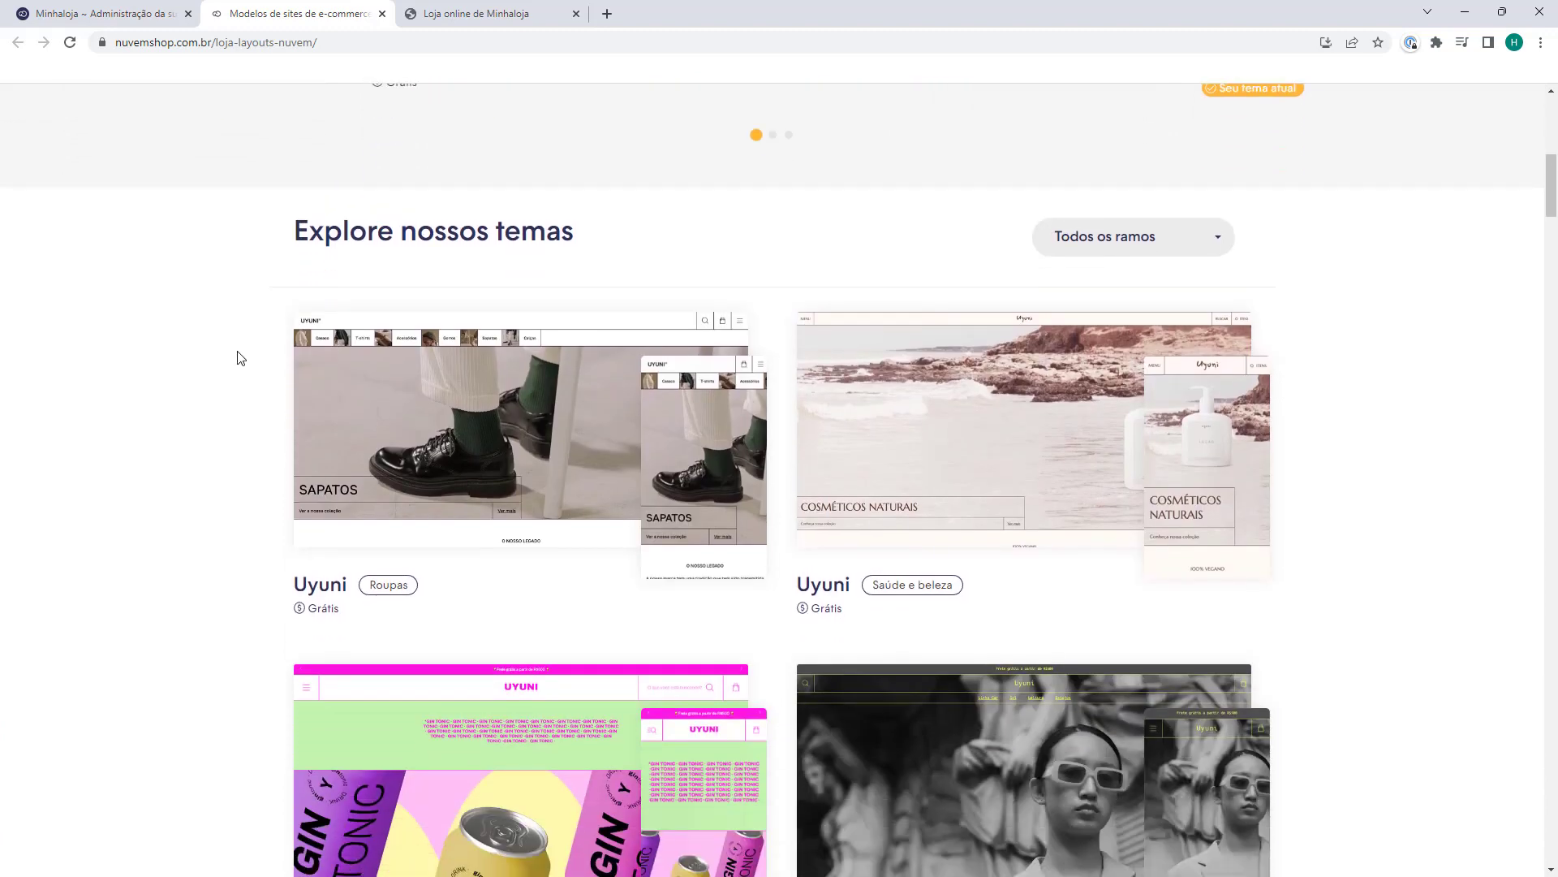
{"action": "scroll", "coordinate": [238, 358], "scroll_direction": "down", "scroll_amount": 1}
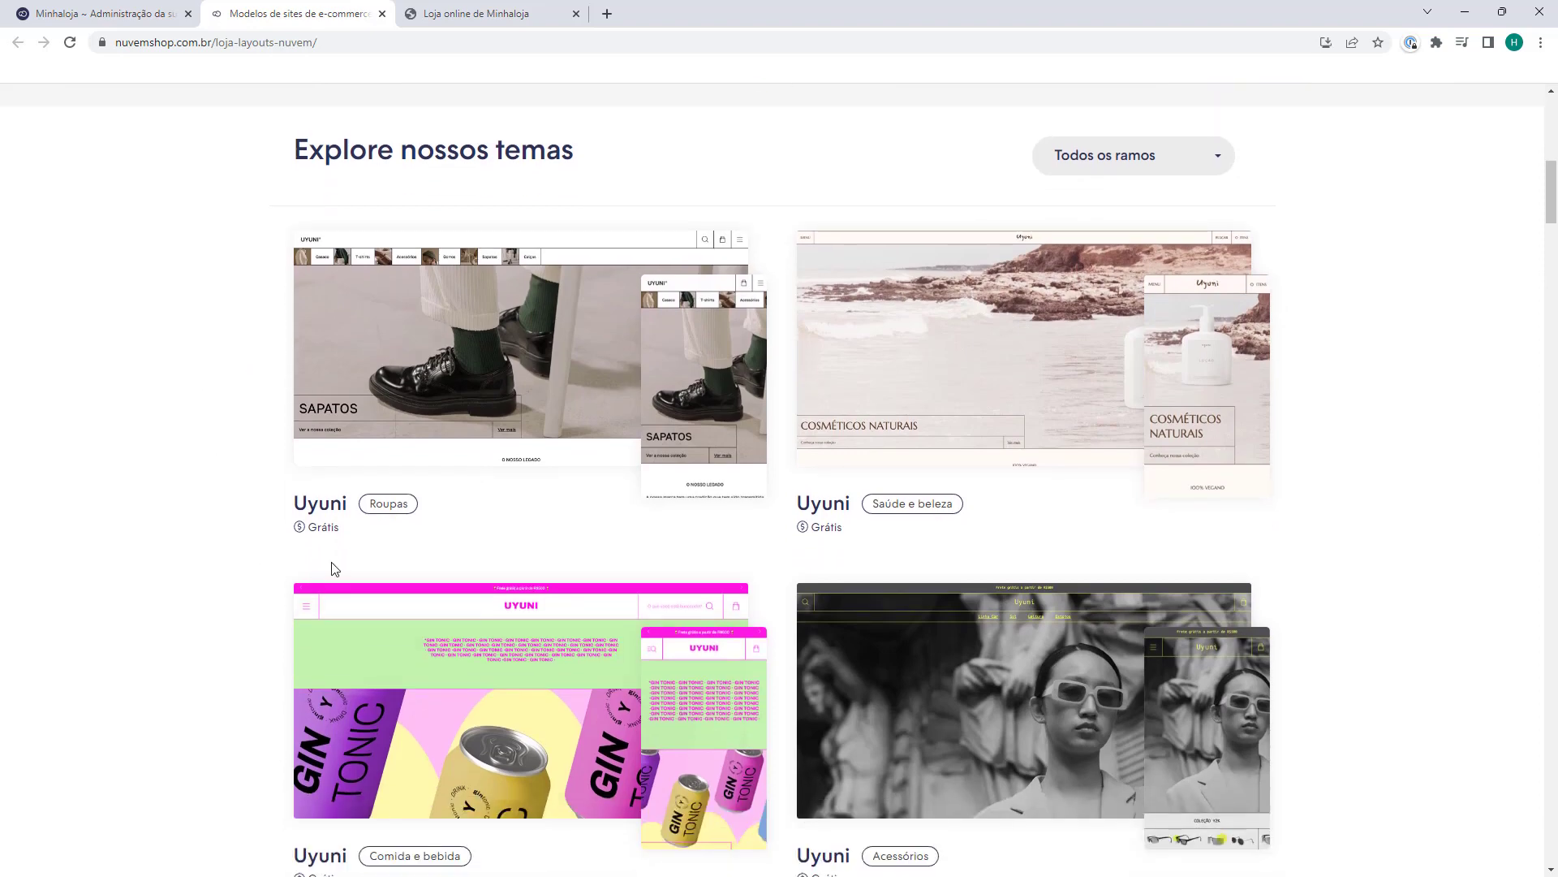
{"action": "scroll", "coordinate": [230, 410], "scroll_direction": "down", "scroll_amount": 8}
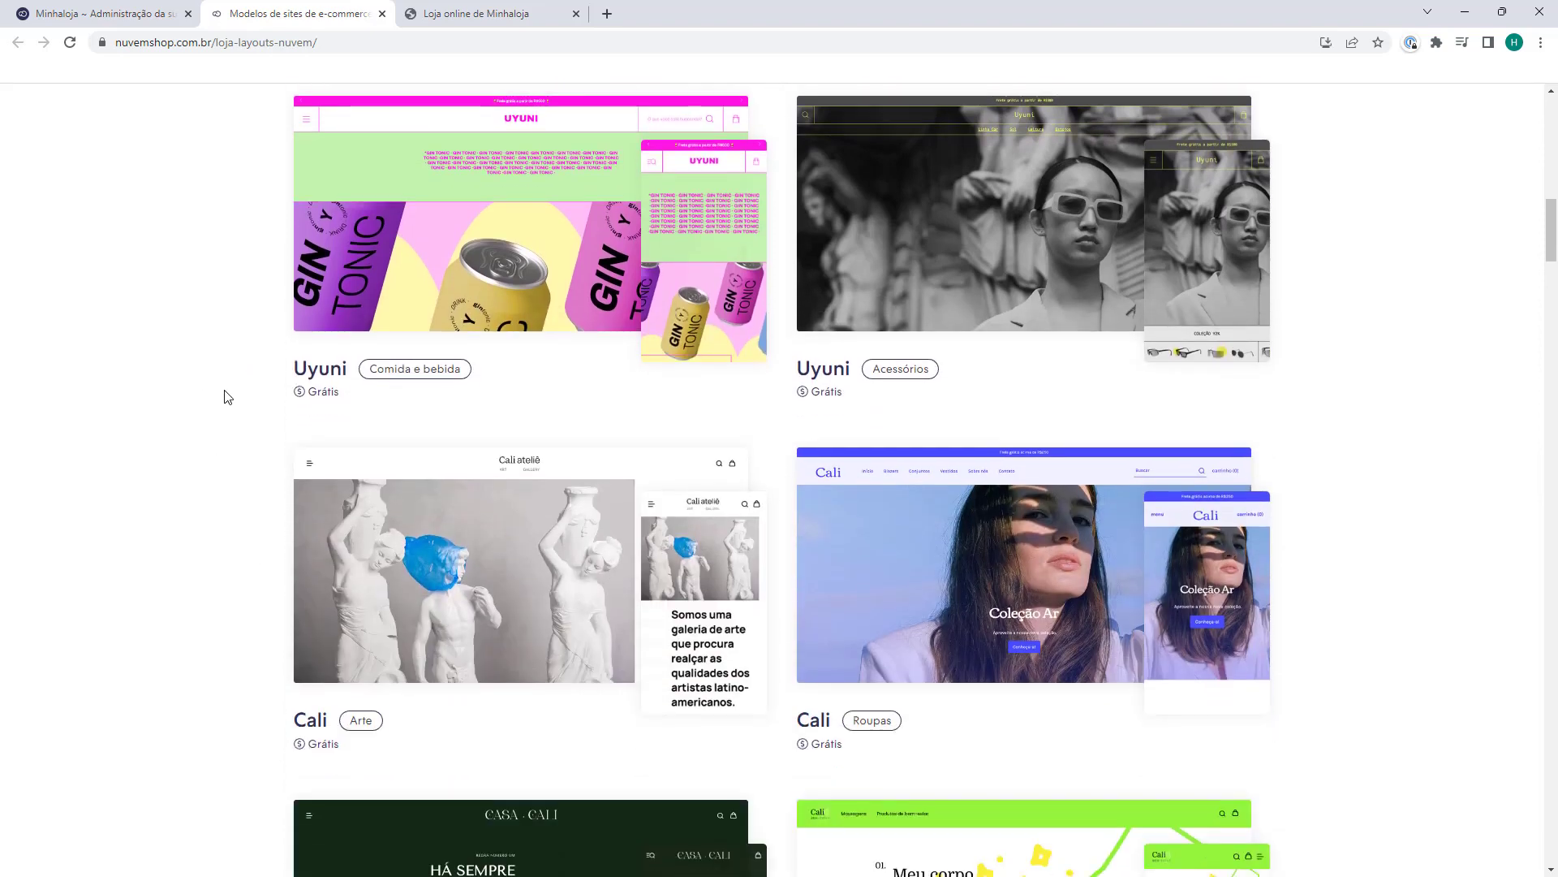
{"action": "scroll", "coordinate": [228, 397], "scroll_direction": "down", "scroll_amount": 10}
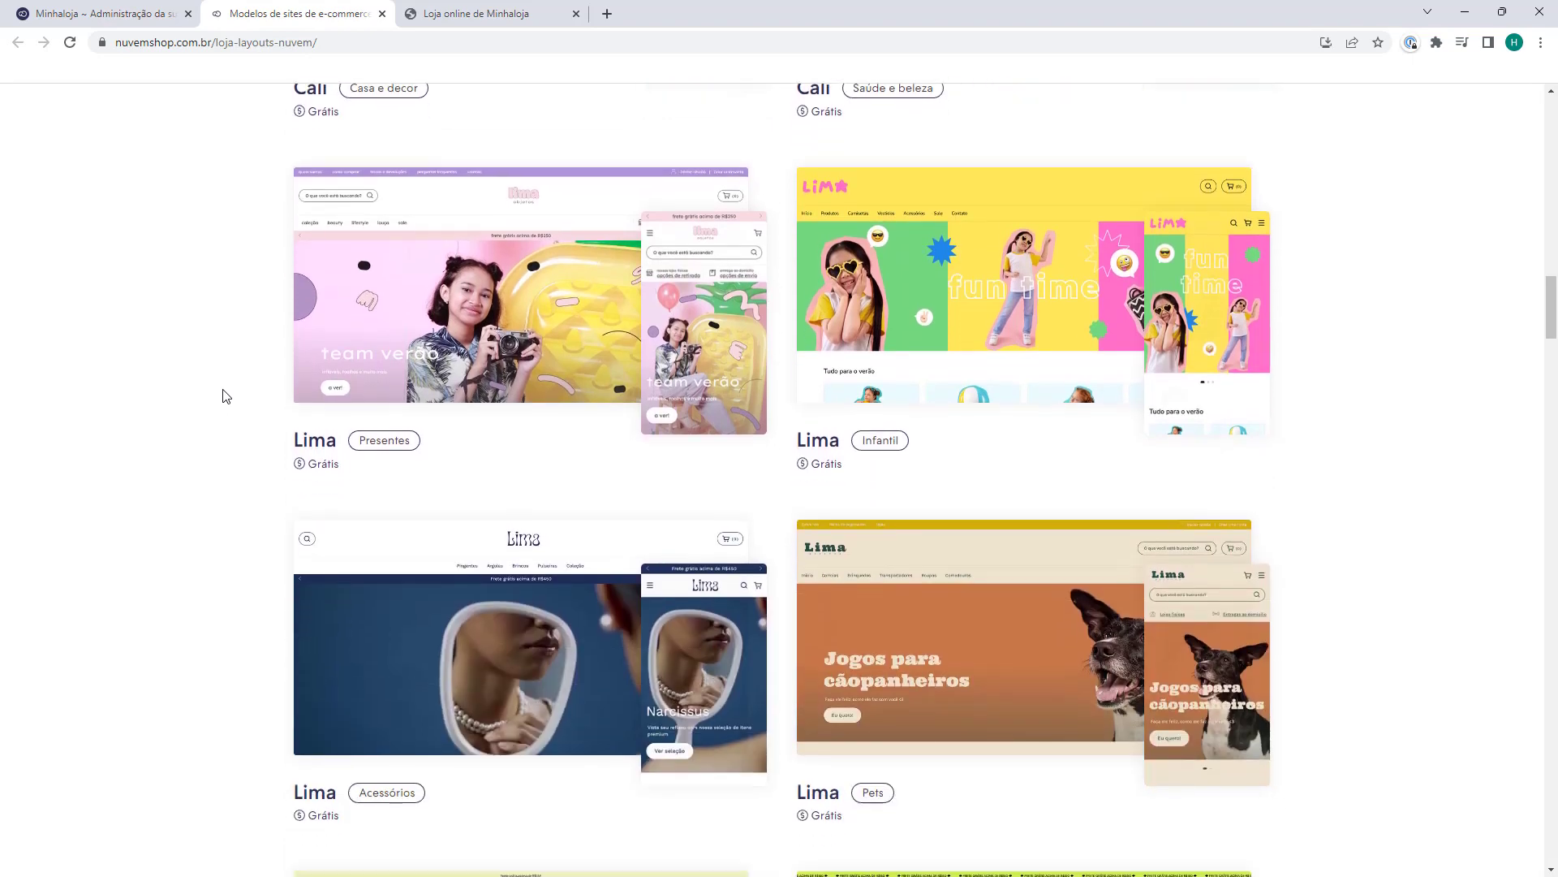
{"action": "scroll", "coordinate": [227, 396], "scroll_direction": "down", "scroll_amount": 9}
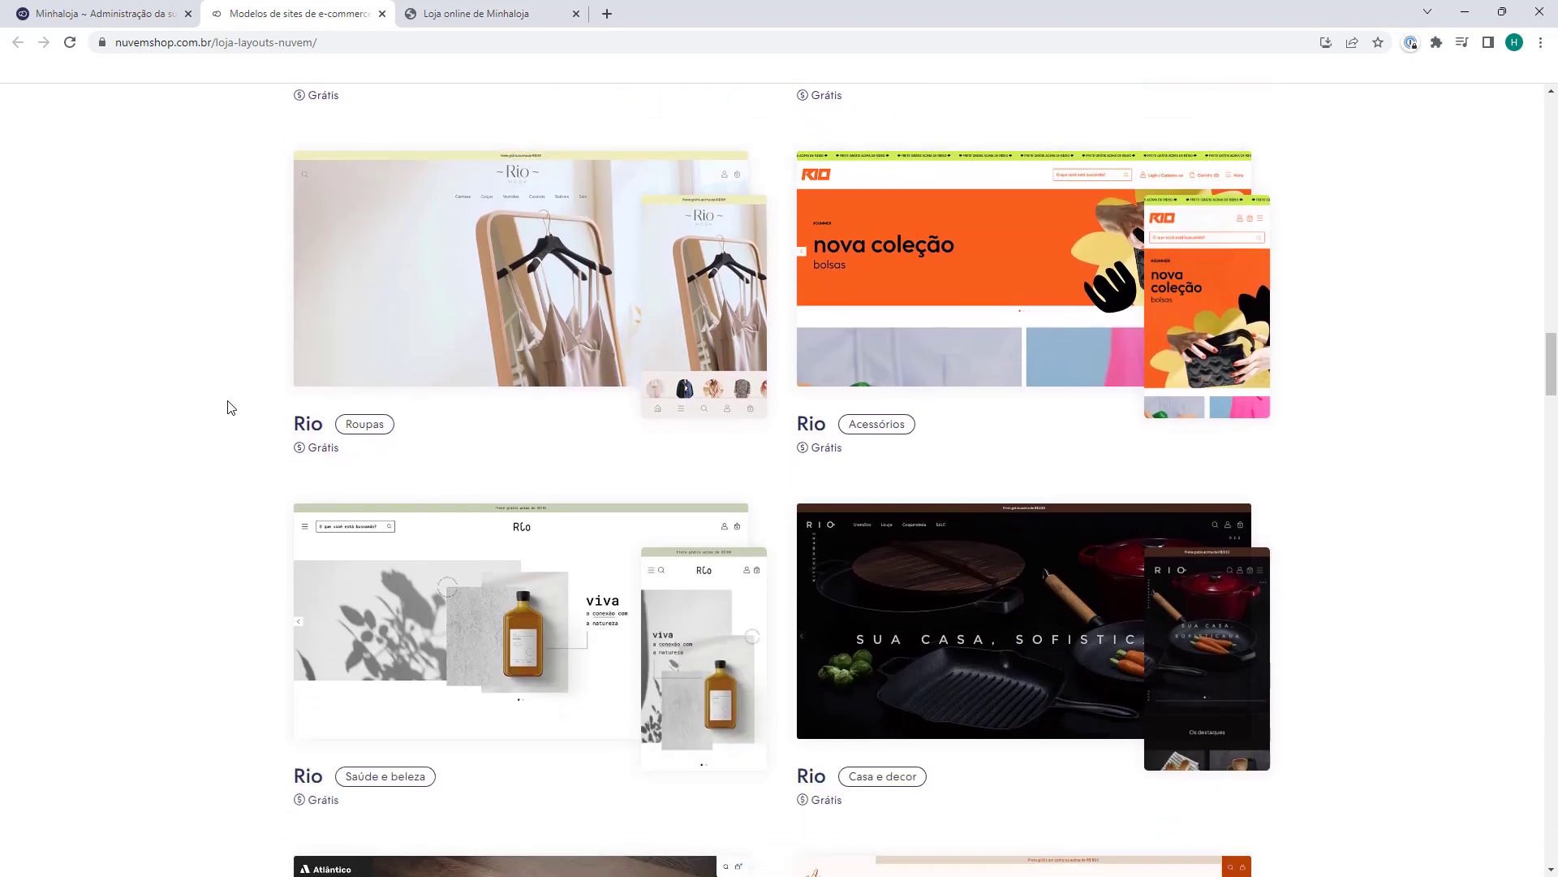
{"action": "mouse_move", "coordinate": [1075, 410]}
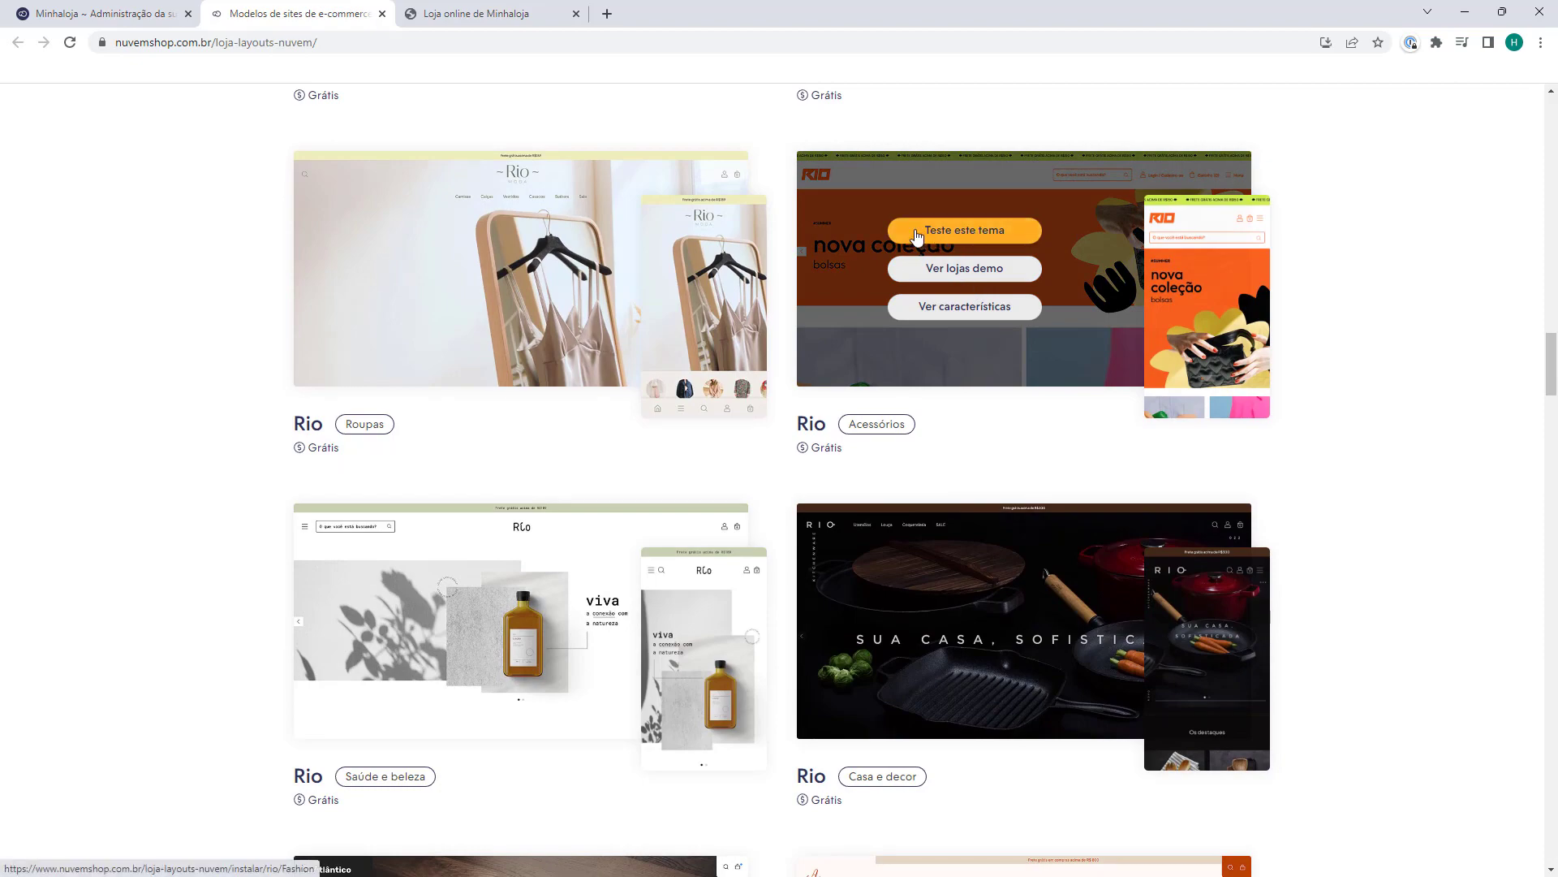
{"action": "scroll", "coordinate": [414, 275], "scroll_direction": "down", "scroll_amount": 6}
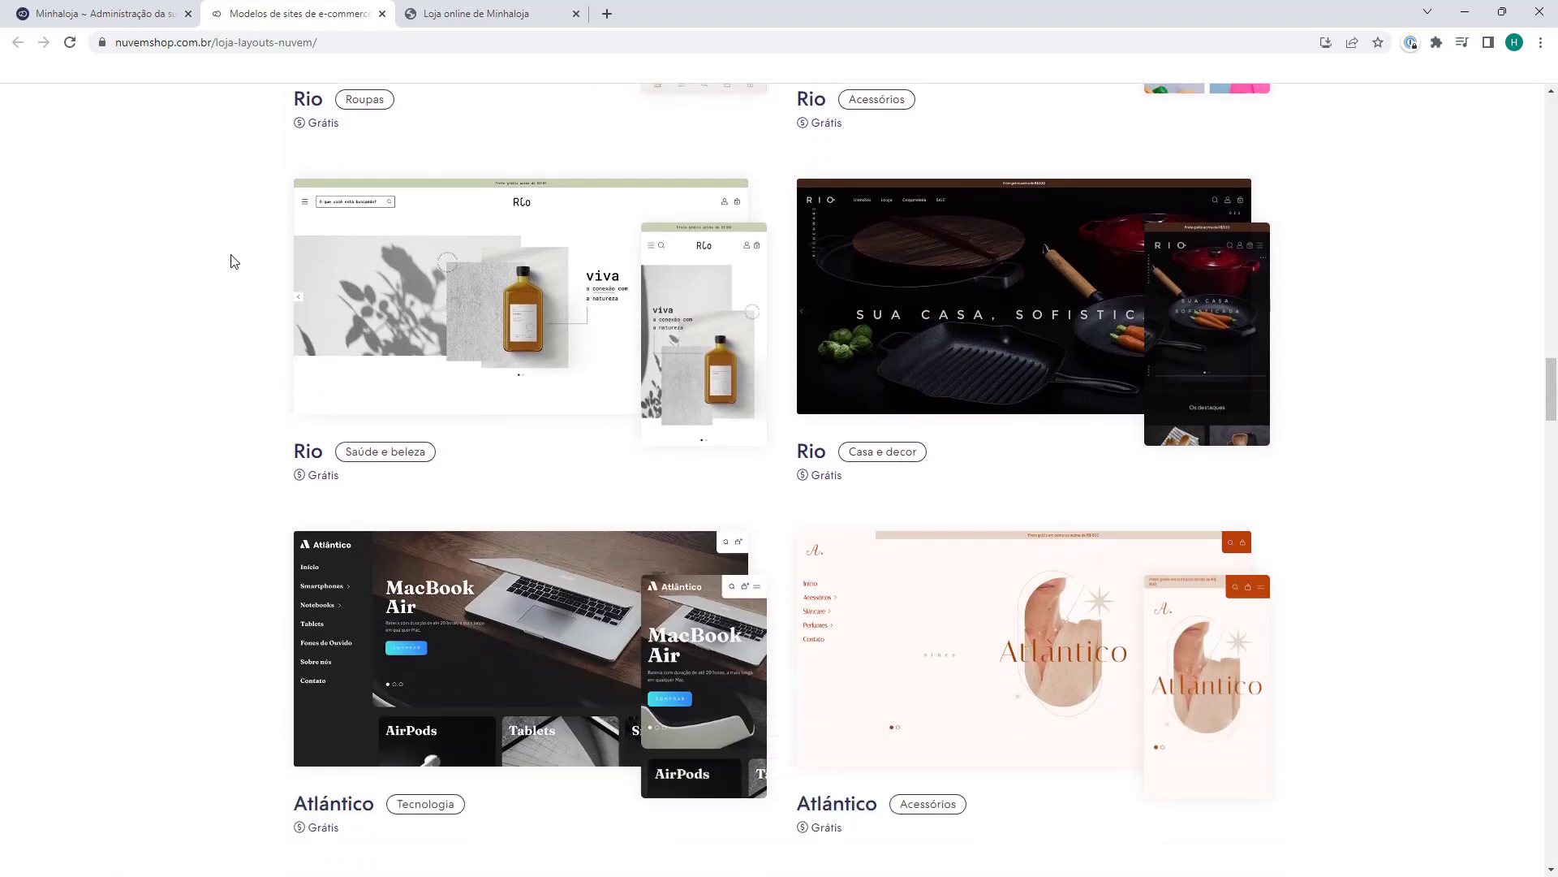
{"action": "scroll", "coordinate": [220, 261], "scroll_direction": "down", "scroll_amount": 20}
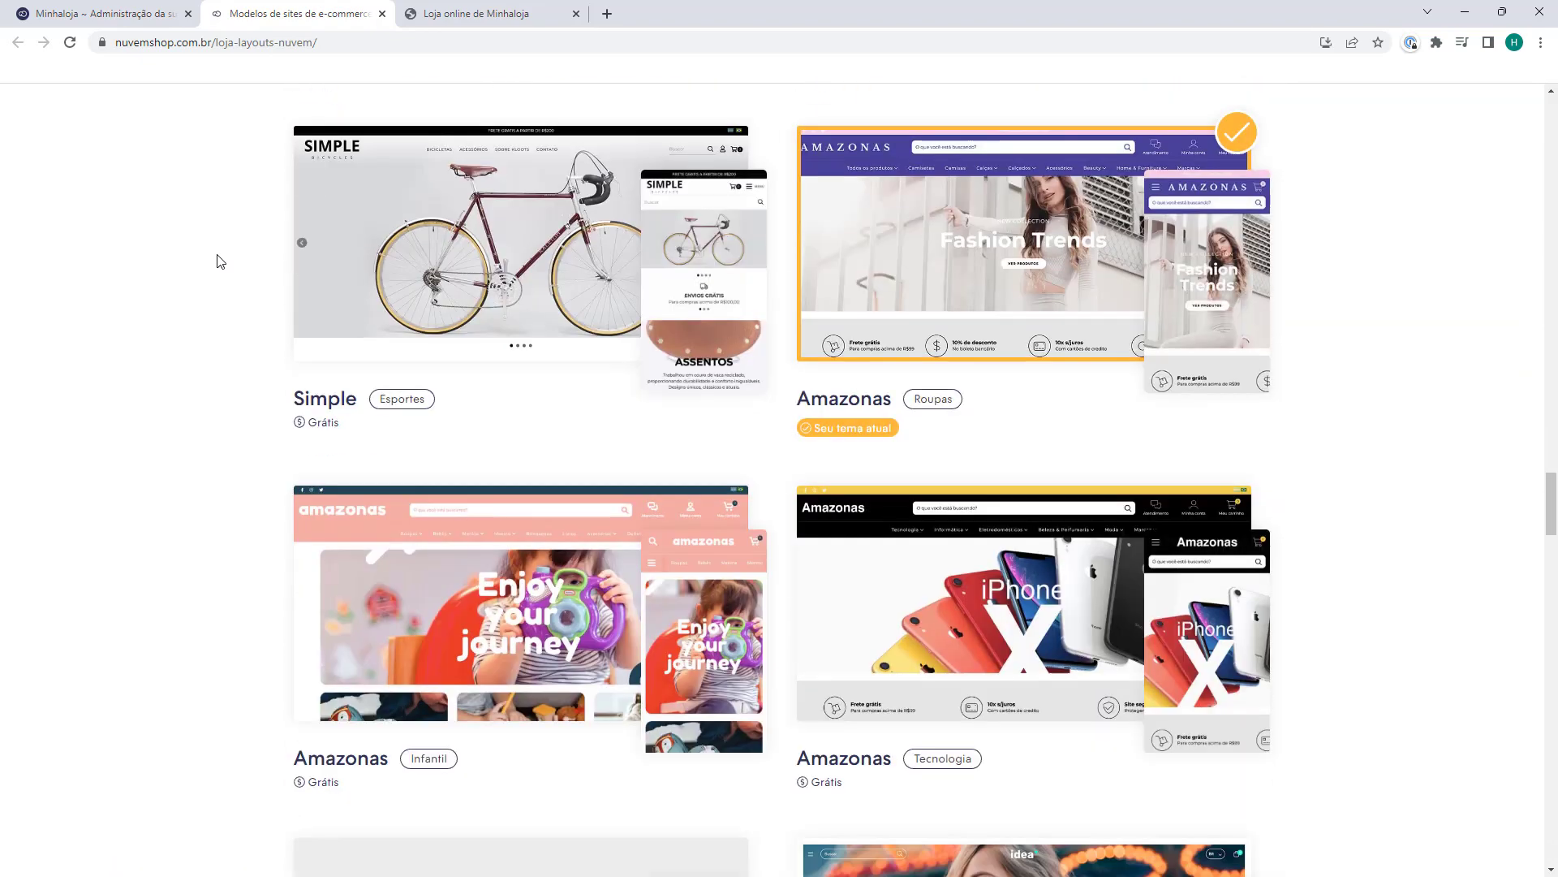
{"action": "scroll", "coordinate": [220, 262], "scroll_direction": "down", "scroll_amount": 20}
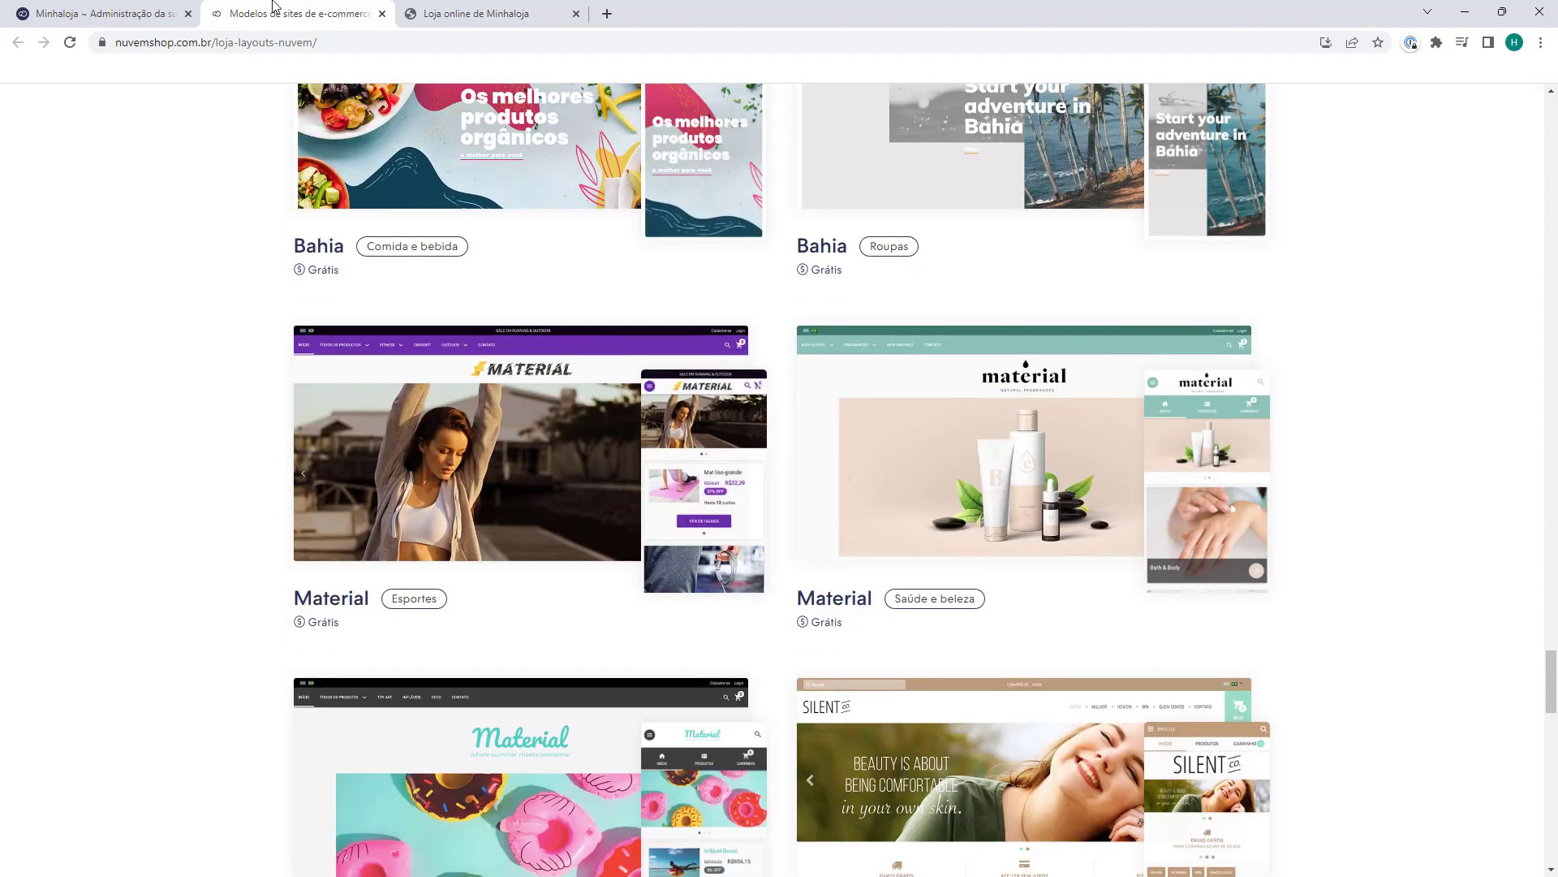
{"action": "left_click", "coordinate": [382, 14]}
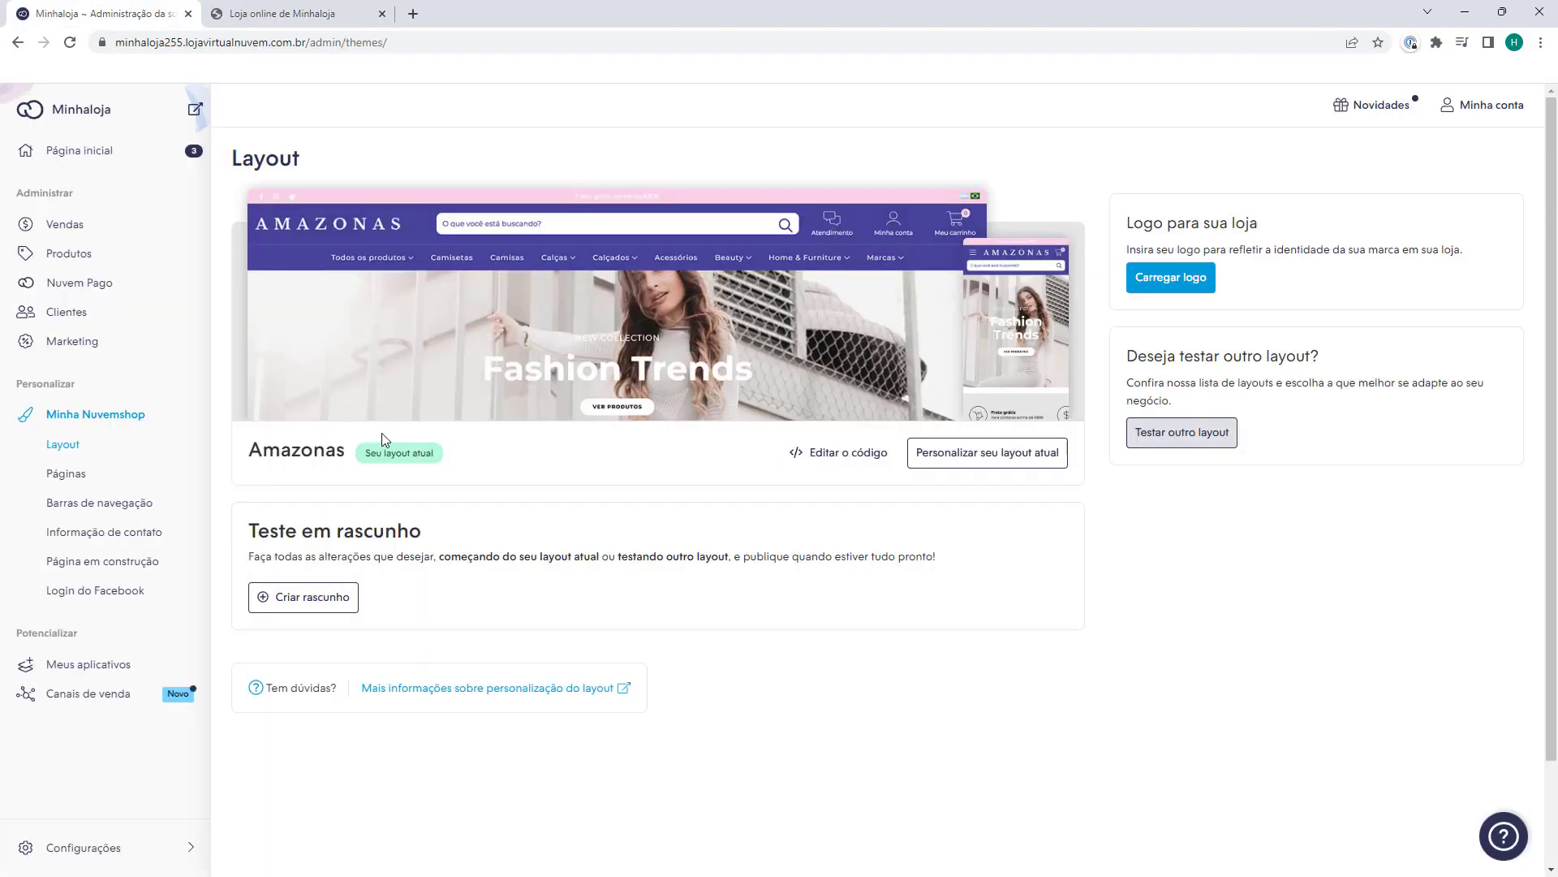
Open the customization editor for the current Amazonas layout and examine the store's mobile preview
{"action": "left_click", "coordinate": [1007, 469]}
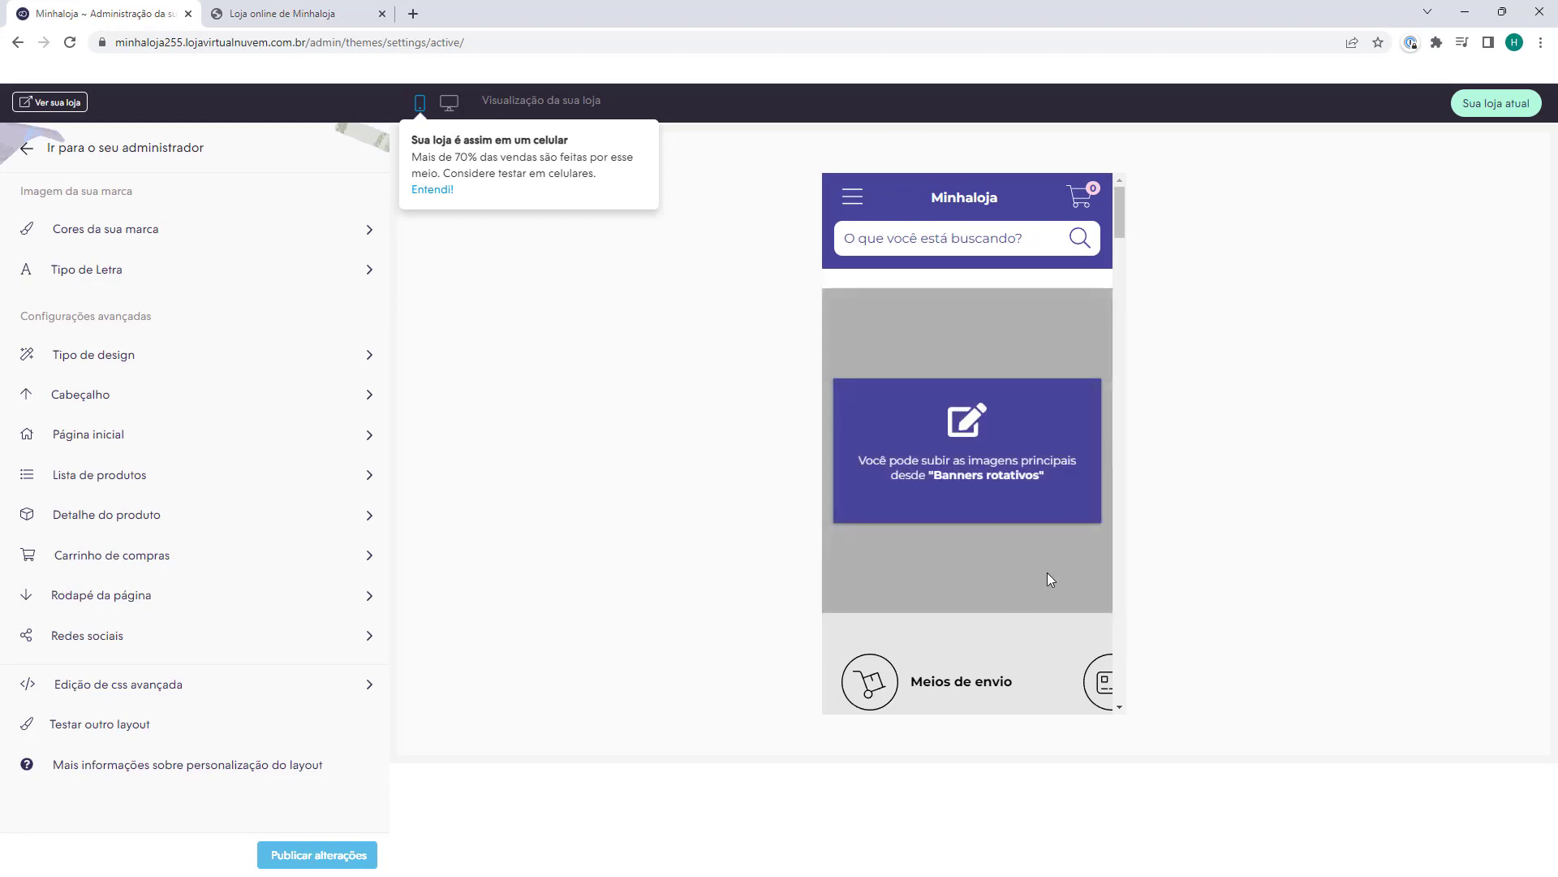
{"action": "scroll", "coordinate": [845, 490], "scroll_direction": "down", "scroll_amount": 8}
{"action": "scroll", "coordinate": [911, 474], "scroll_direction": "down", "scroll_amount": 1}
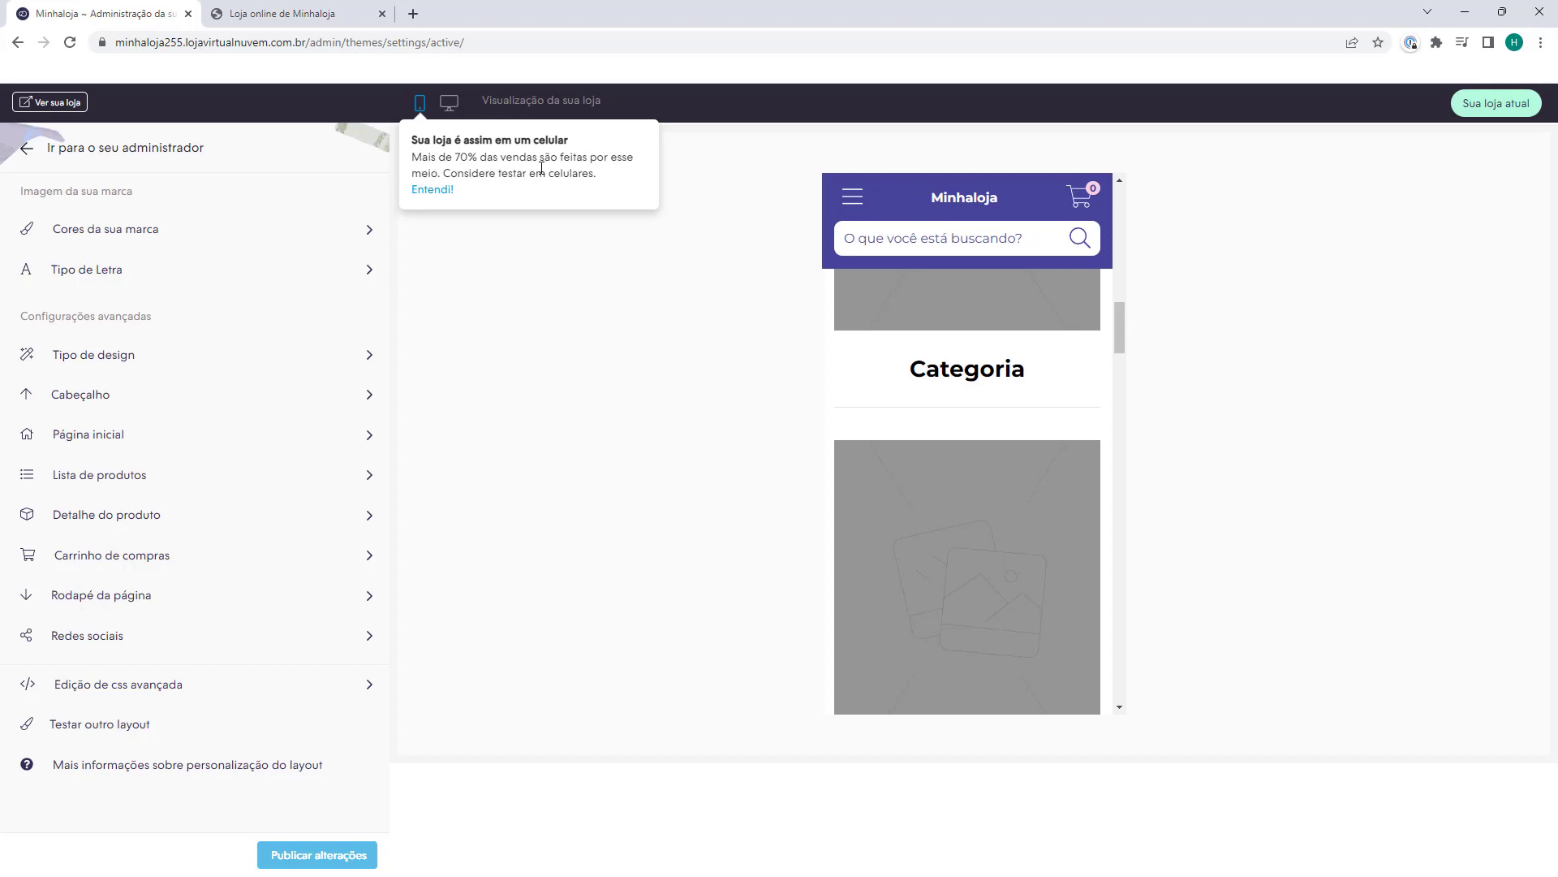
{"action": "scroll", "coordinate": [953, 398], "scroll_direction": "down", "scroll_amount": 5}
{"action": "scroll", "coordinate": [962, 503], "scroll_direction": "up", "scroll_amount": 5}
{"action": "scroll", "coordinate": [958, 502], "scroll_direction": "up", "scroll_amount": 3}
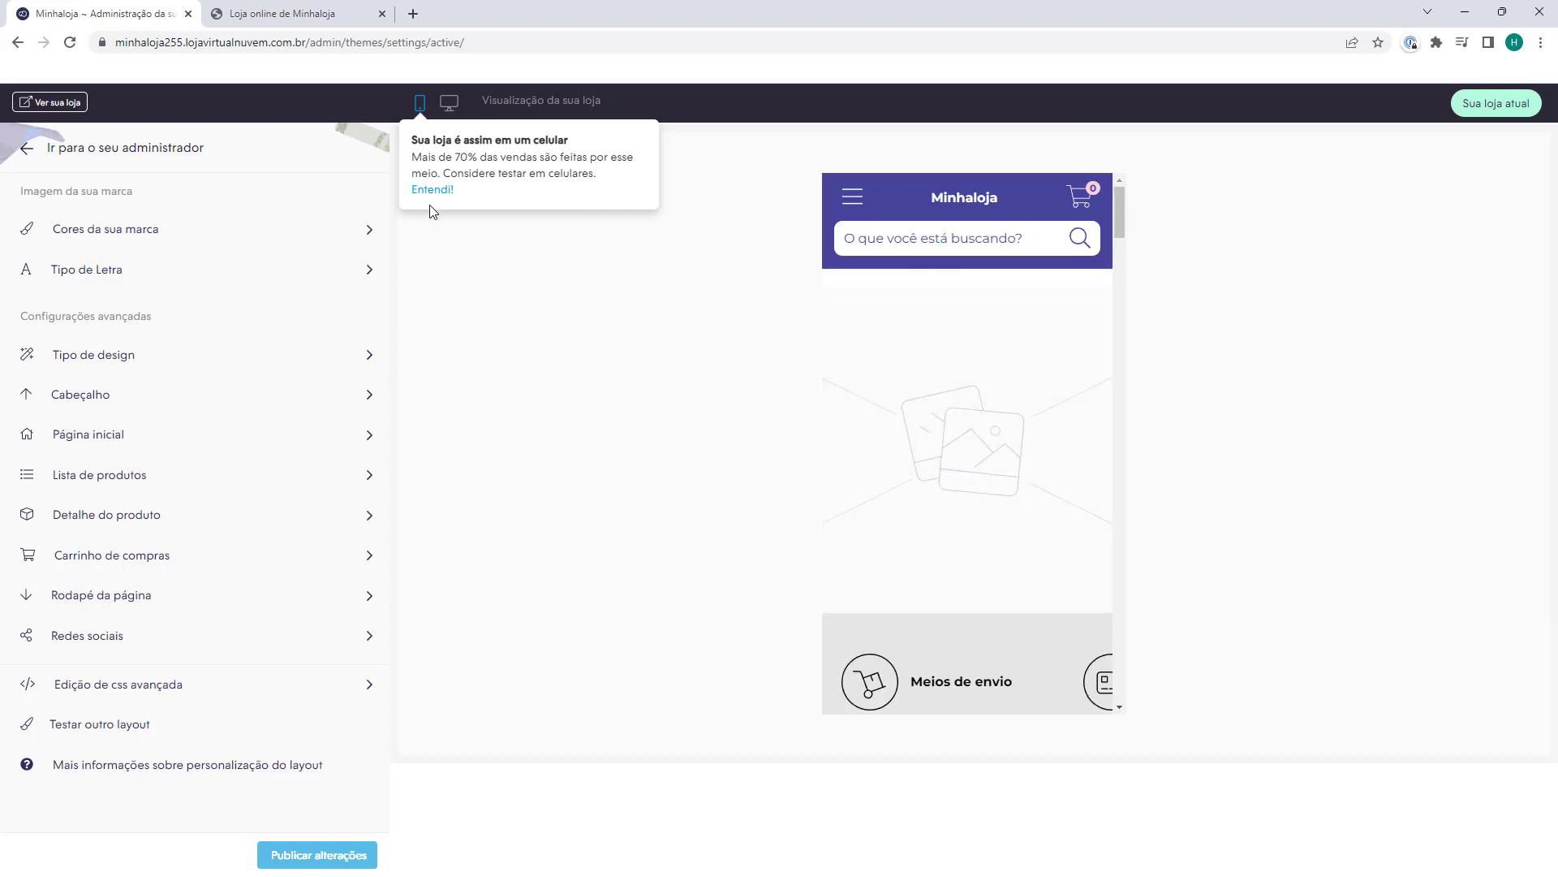
Dismiss the mobile preview tip and switch the store preview to the desktop view
{"action": "left_click", "coordinate": [434, 190]}
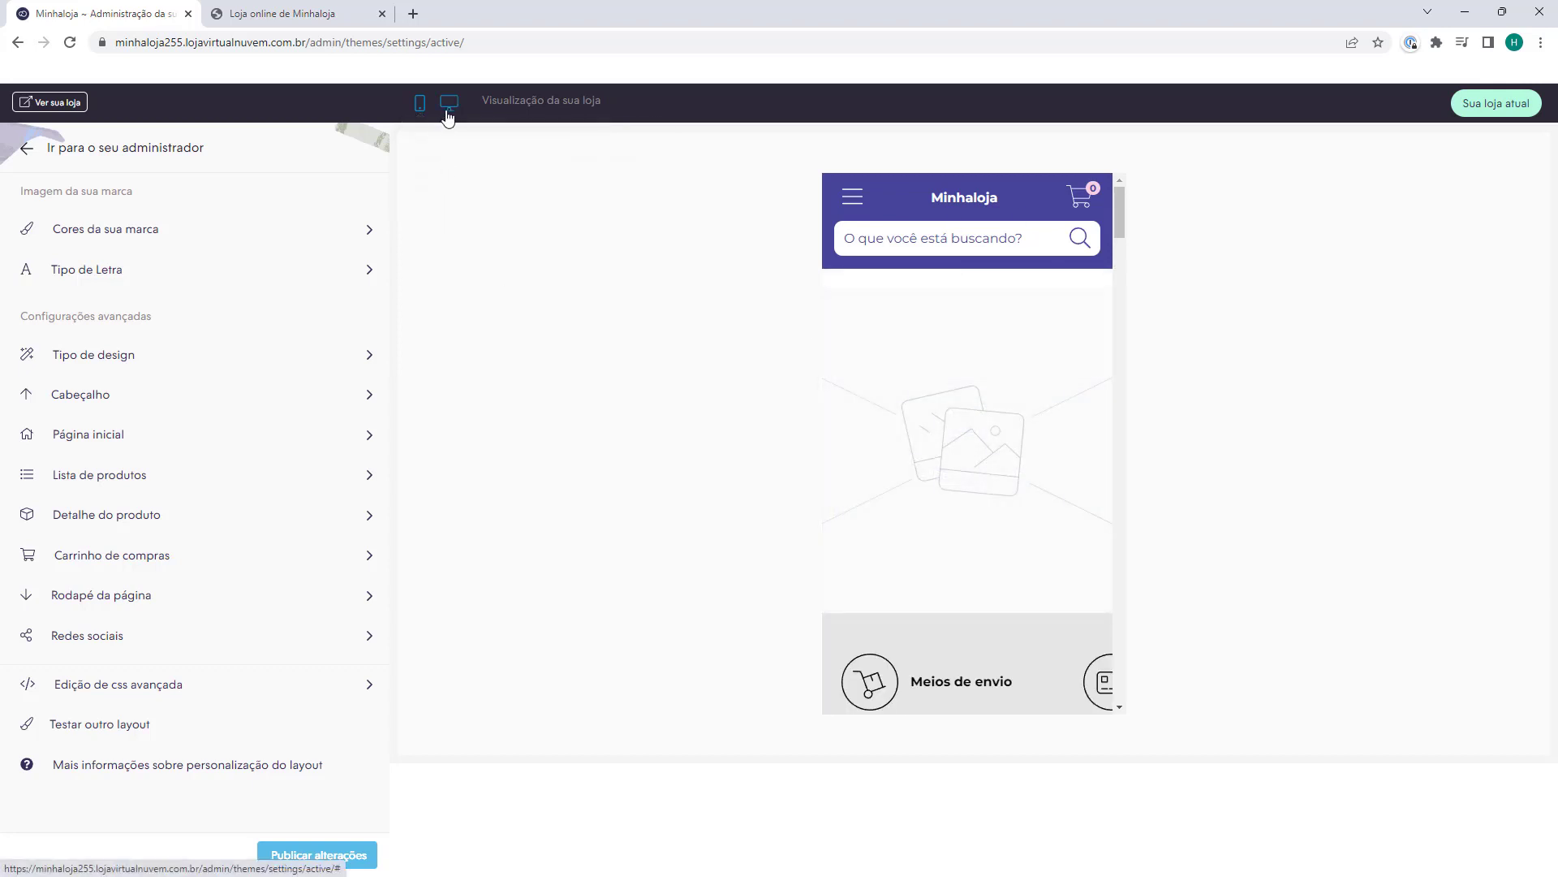
{"action": "left_click", "coordinate": [447, 115]}
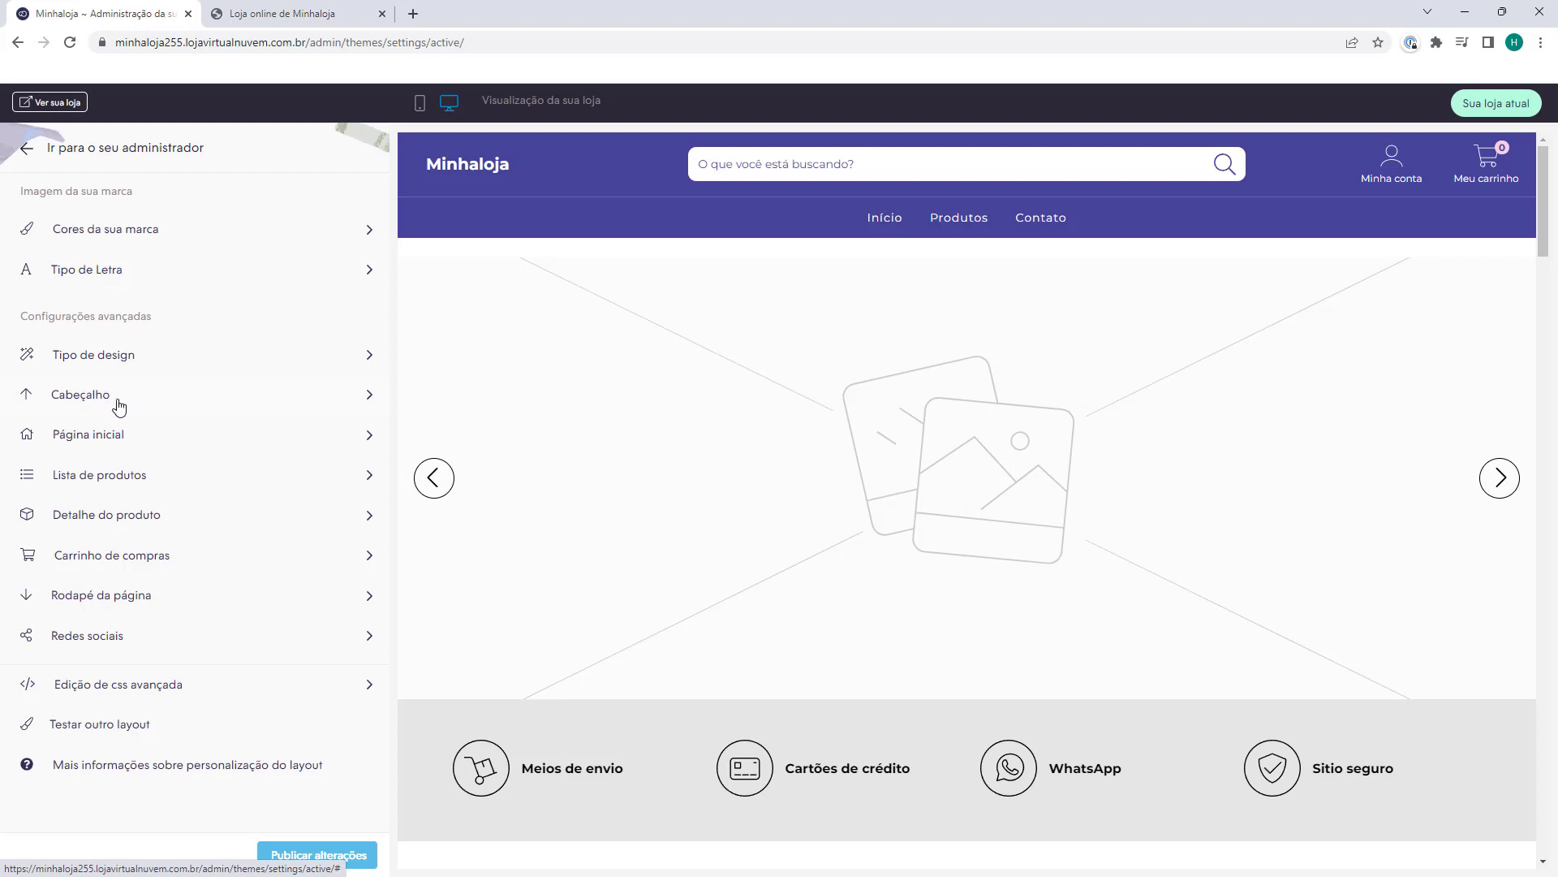
Check the Página inicial settings, including the Banners rotativos image options, and return to the main list of customization settings
{"action": "left_click", "coordinate": [49, 442]}
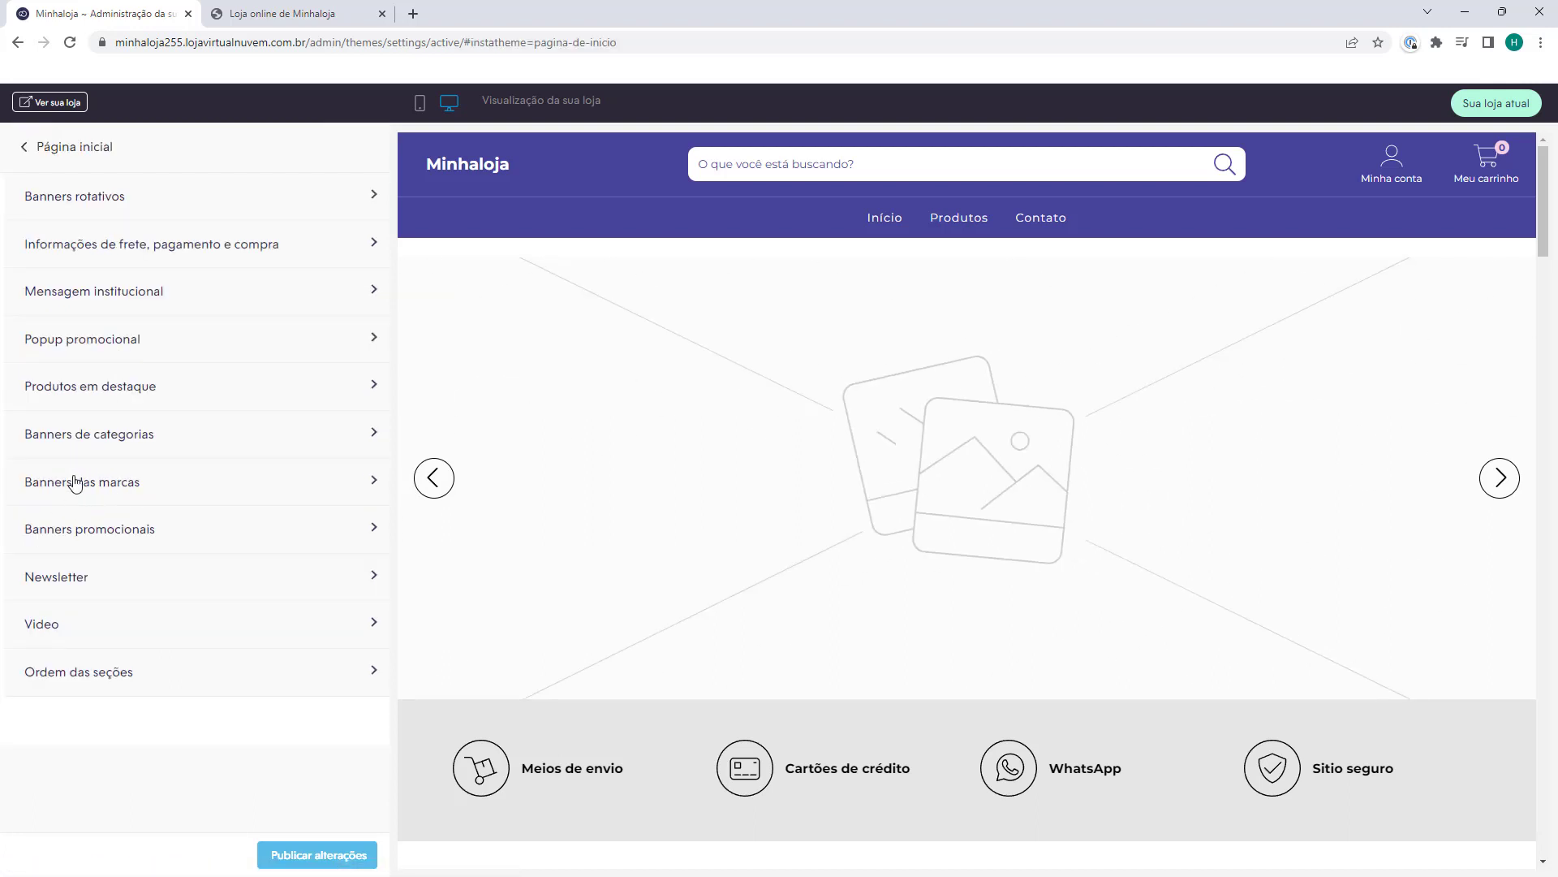
{"action": "left_click", "coordinate": [89, 203]}
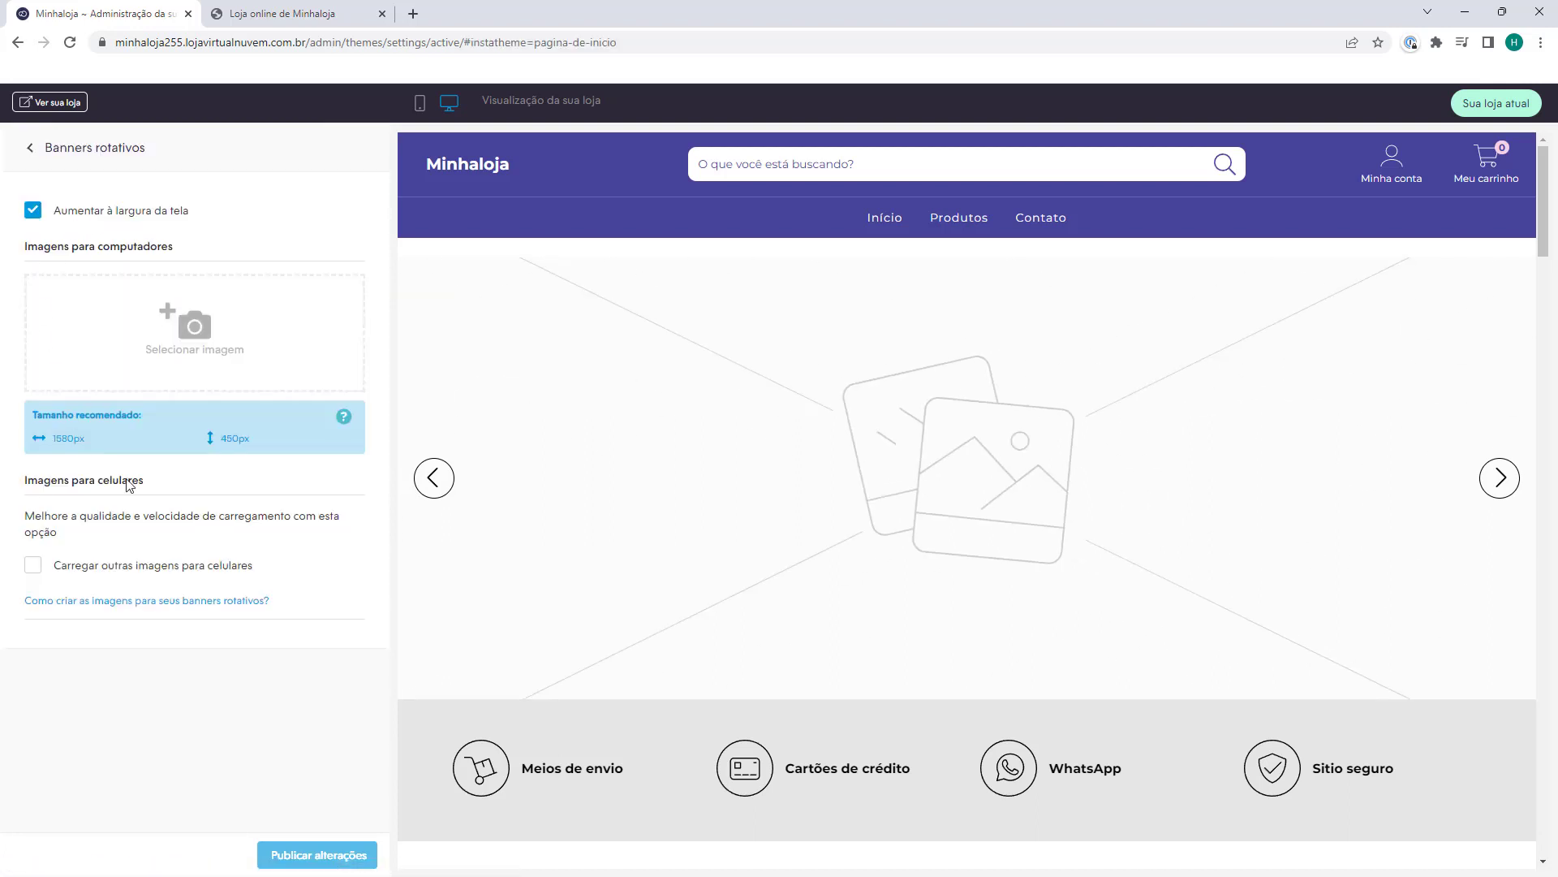
{"action": "left_click", "coordinate": [23, 148]}
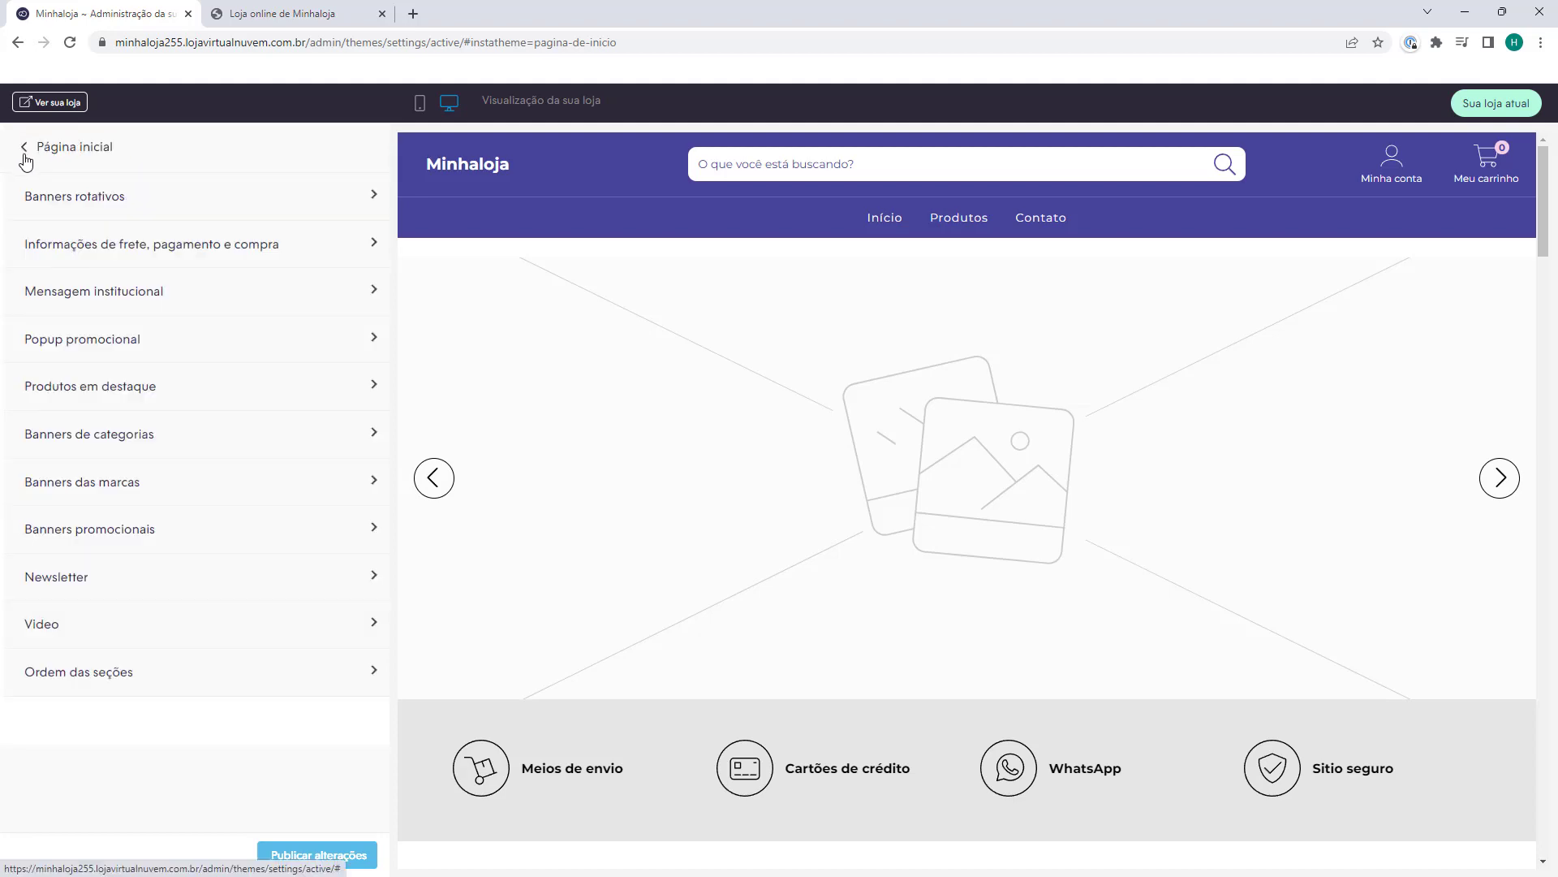
{"action": "scroll", "coordinate": [825, 393], "scroll_direction": "down", "scroll_amount": 10}
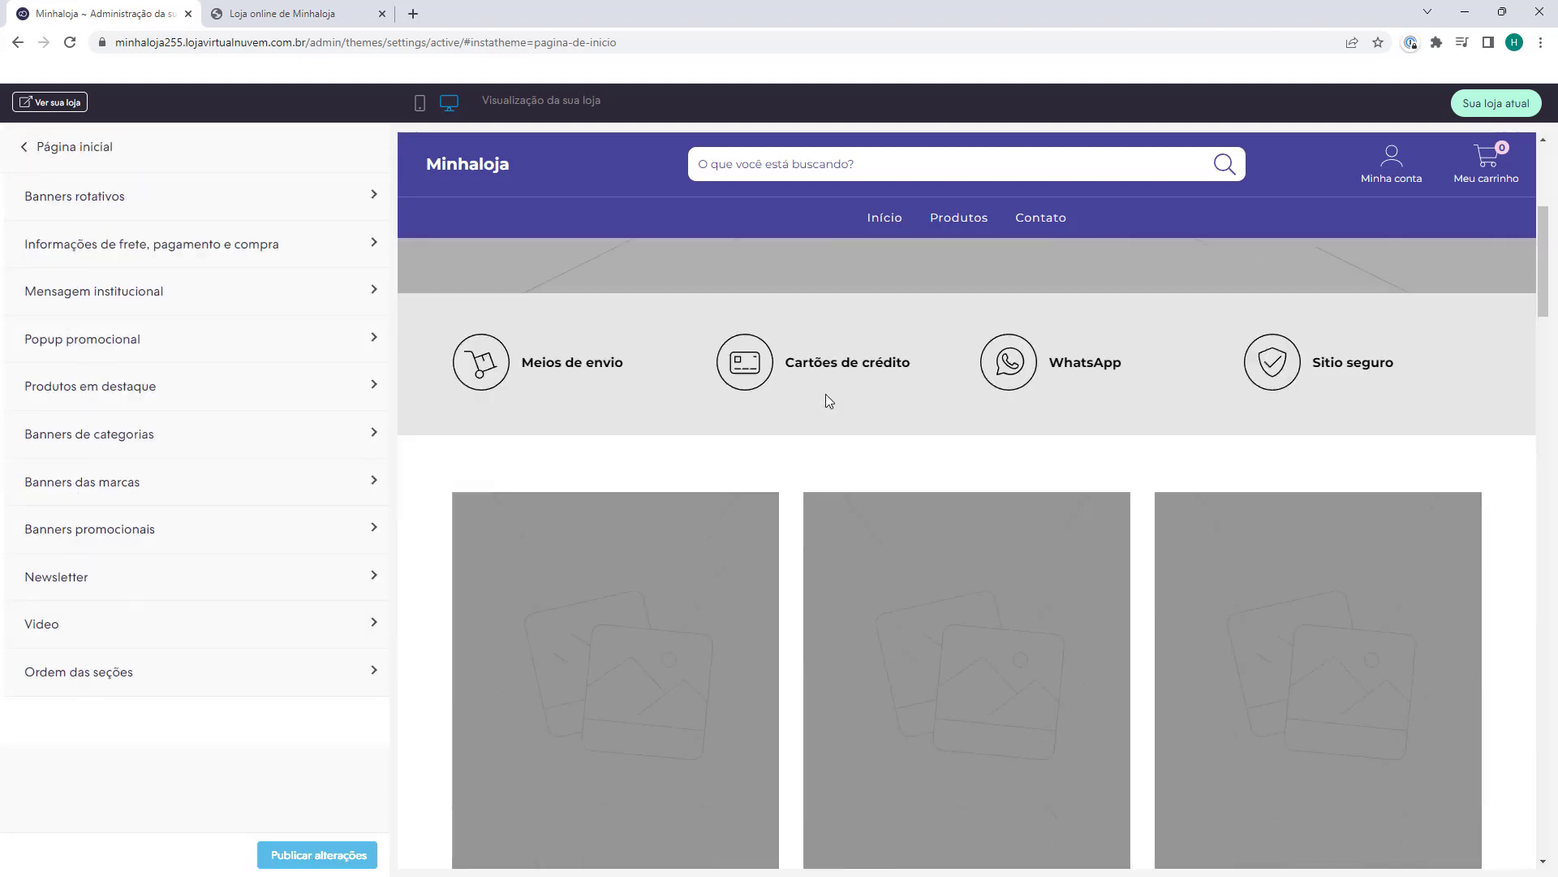
{"action": "left_click", "coordinate": [25, 148]}
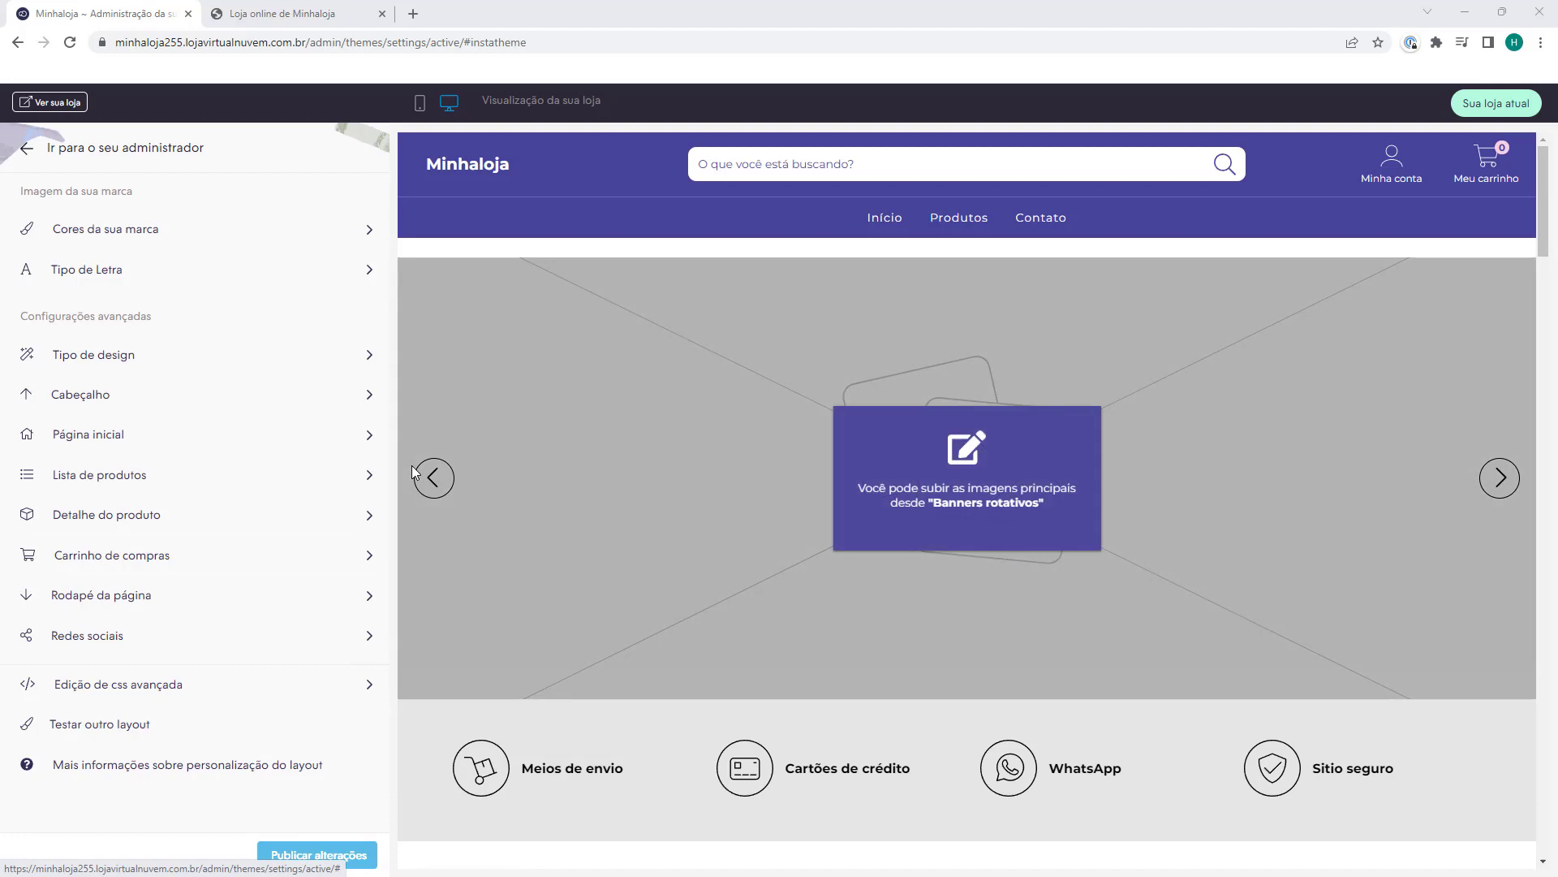
{"action": "mouse_move", "coordinate": [411, 465]}
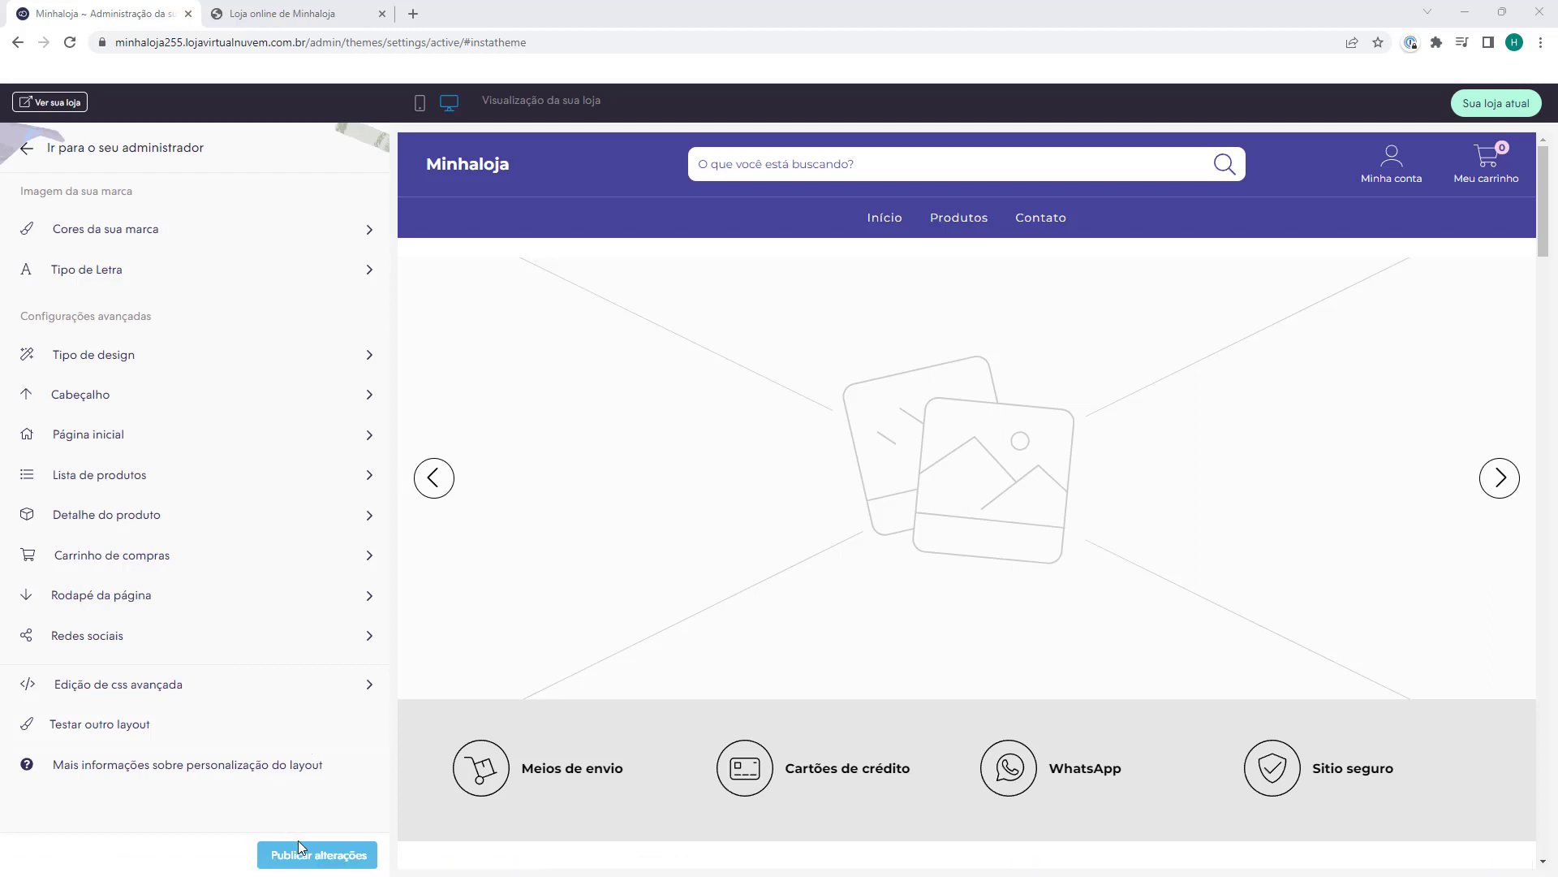
Leave the layout customization editor, open the store's product list and start adding the first product
{"action": "left_click", "coordinate": [27, 154]}
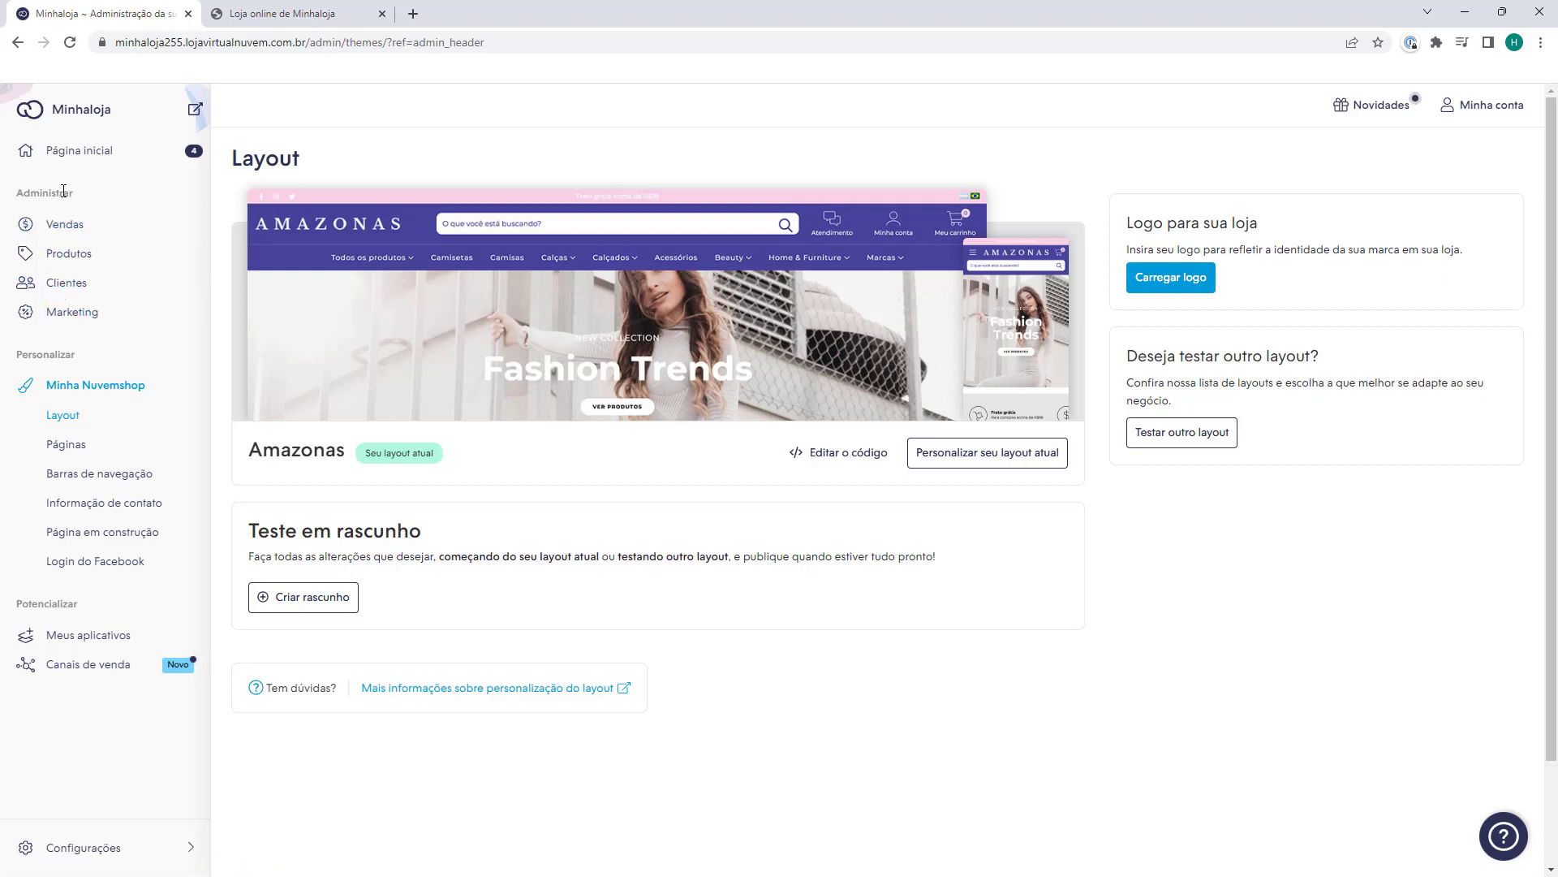
{"action": "left_click", "coordinate": [65, 258]}
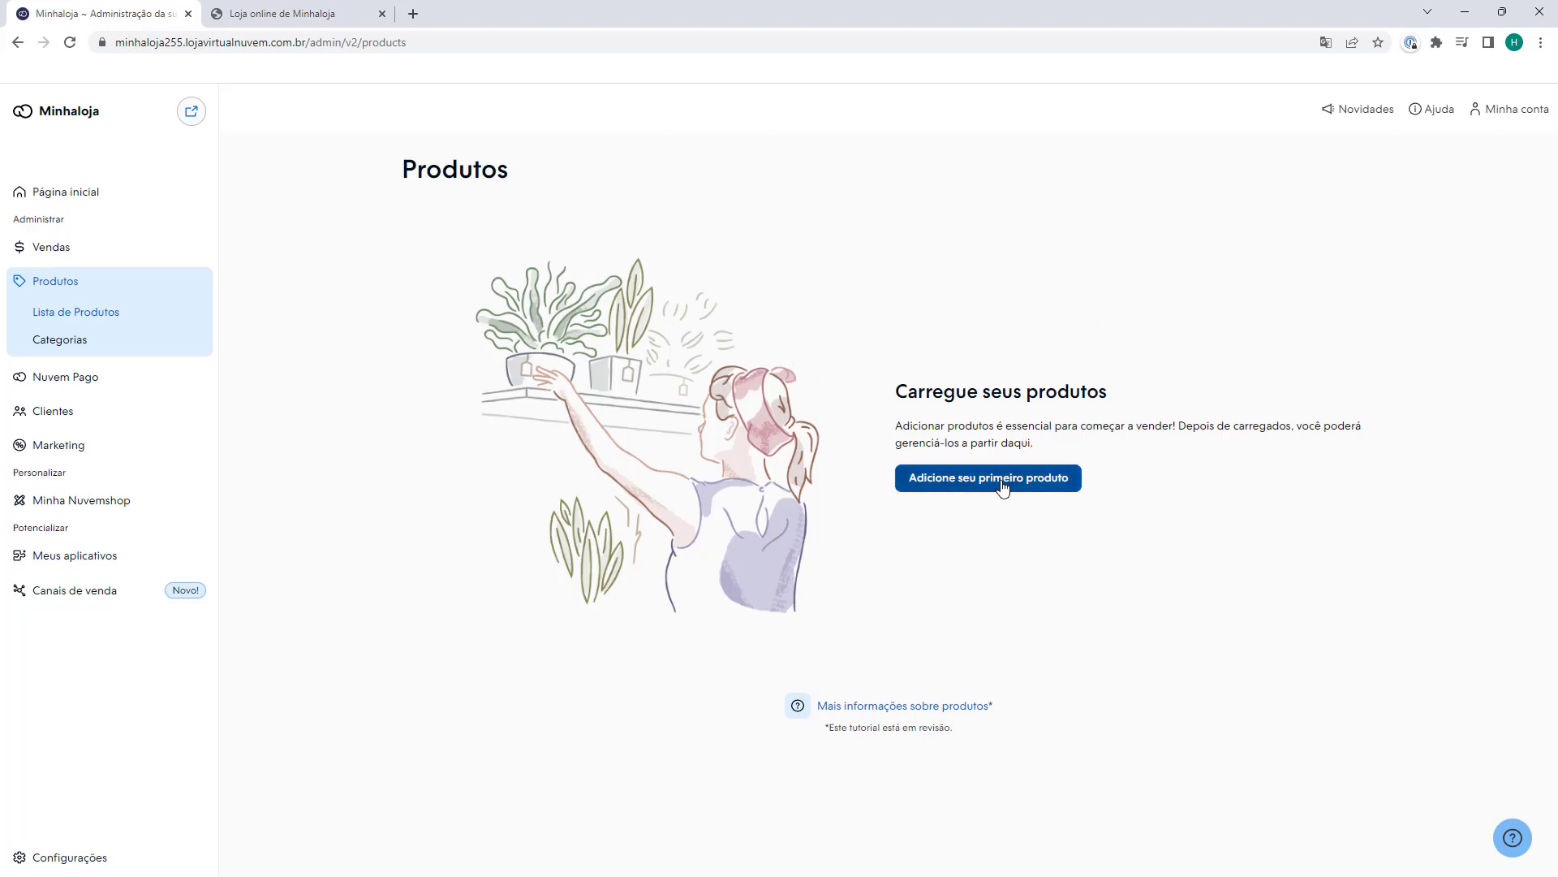
{"action": "left_click", "coordinate": [975, 485]}
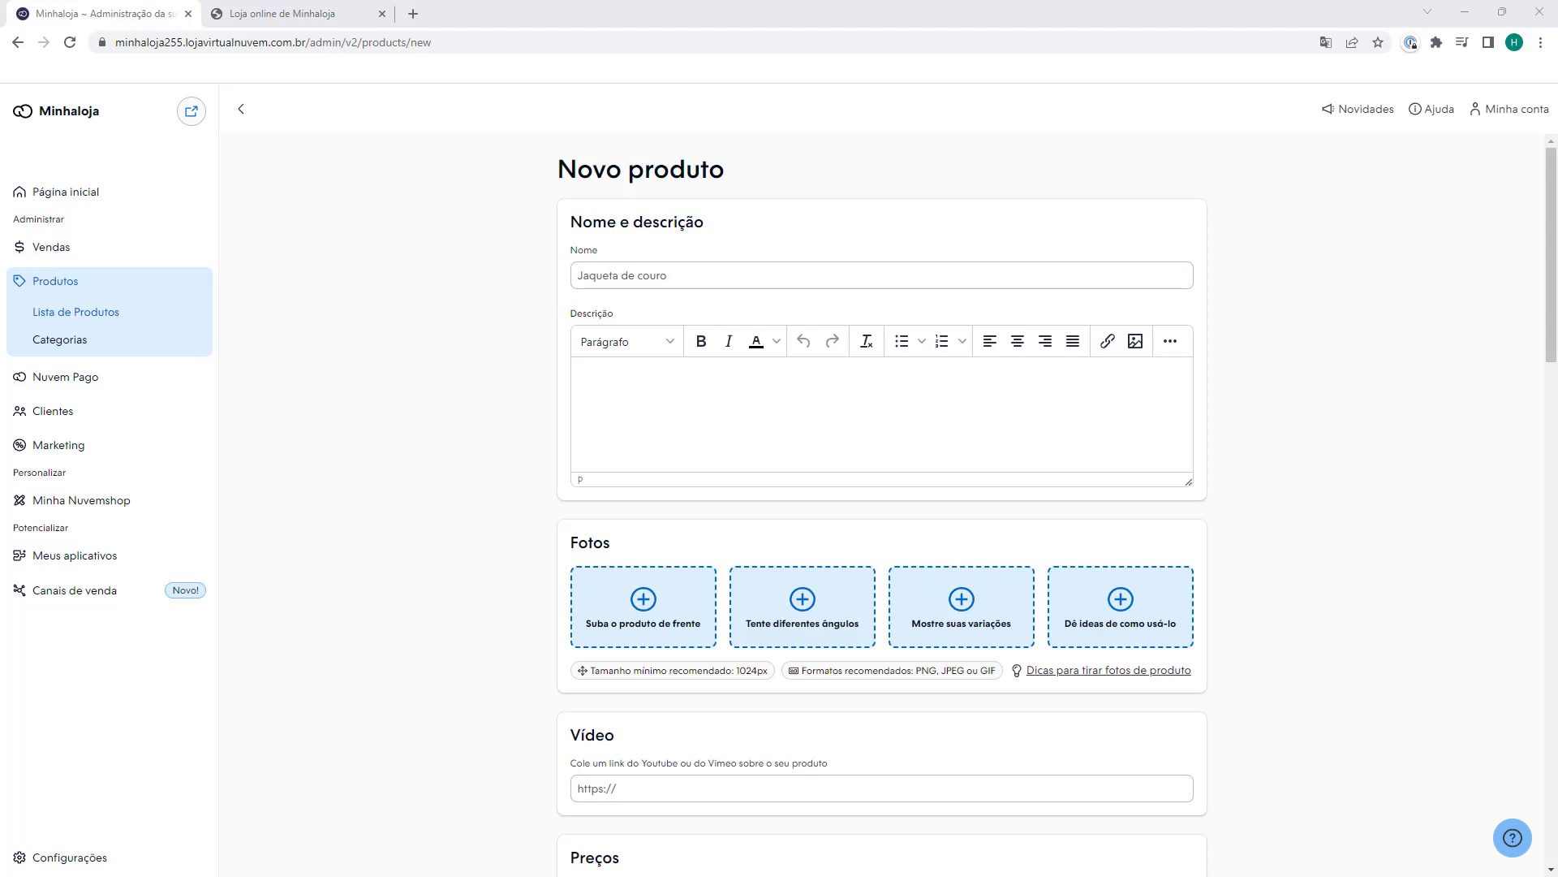
Name the product Camiseta Host2b, paste its description covering fabric and shirt sizes, and check the pasted text
{"action": "left_click", "coordinate": [624, 274]}
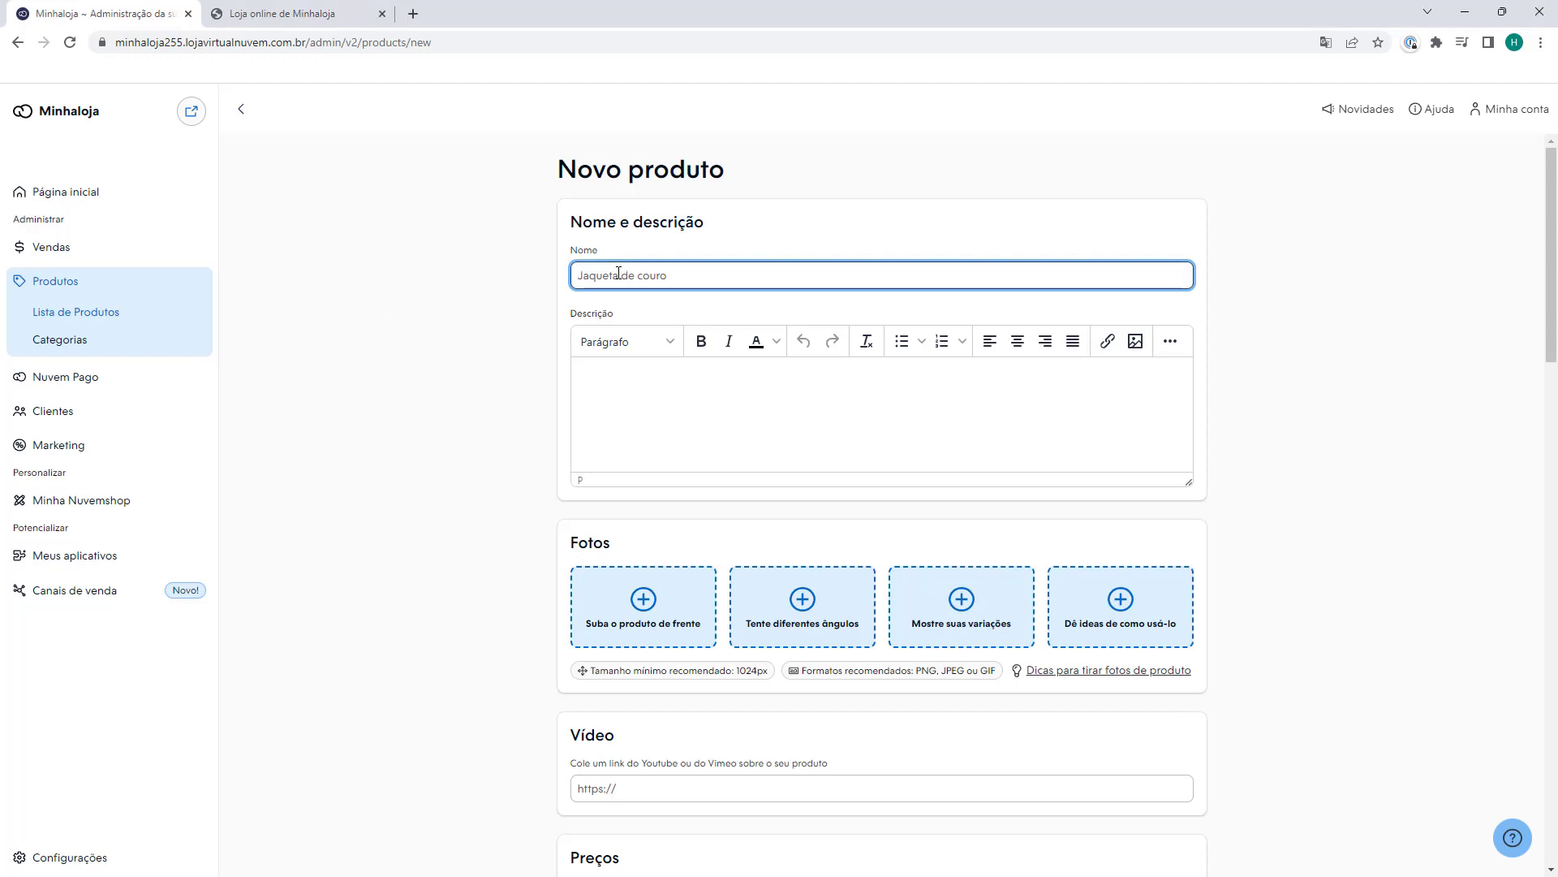
{"action": "type", "text": "Camiseta Host2b"}
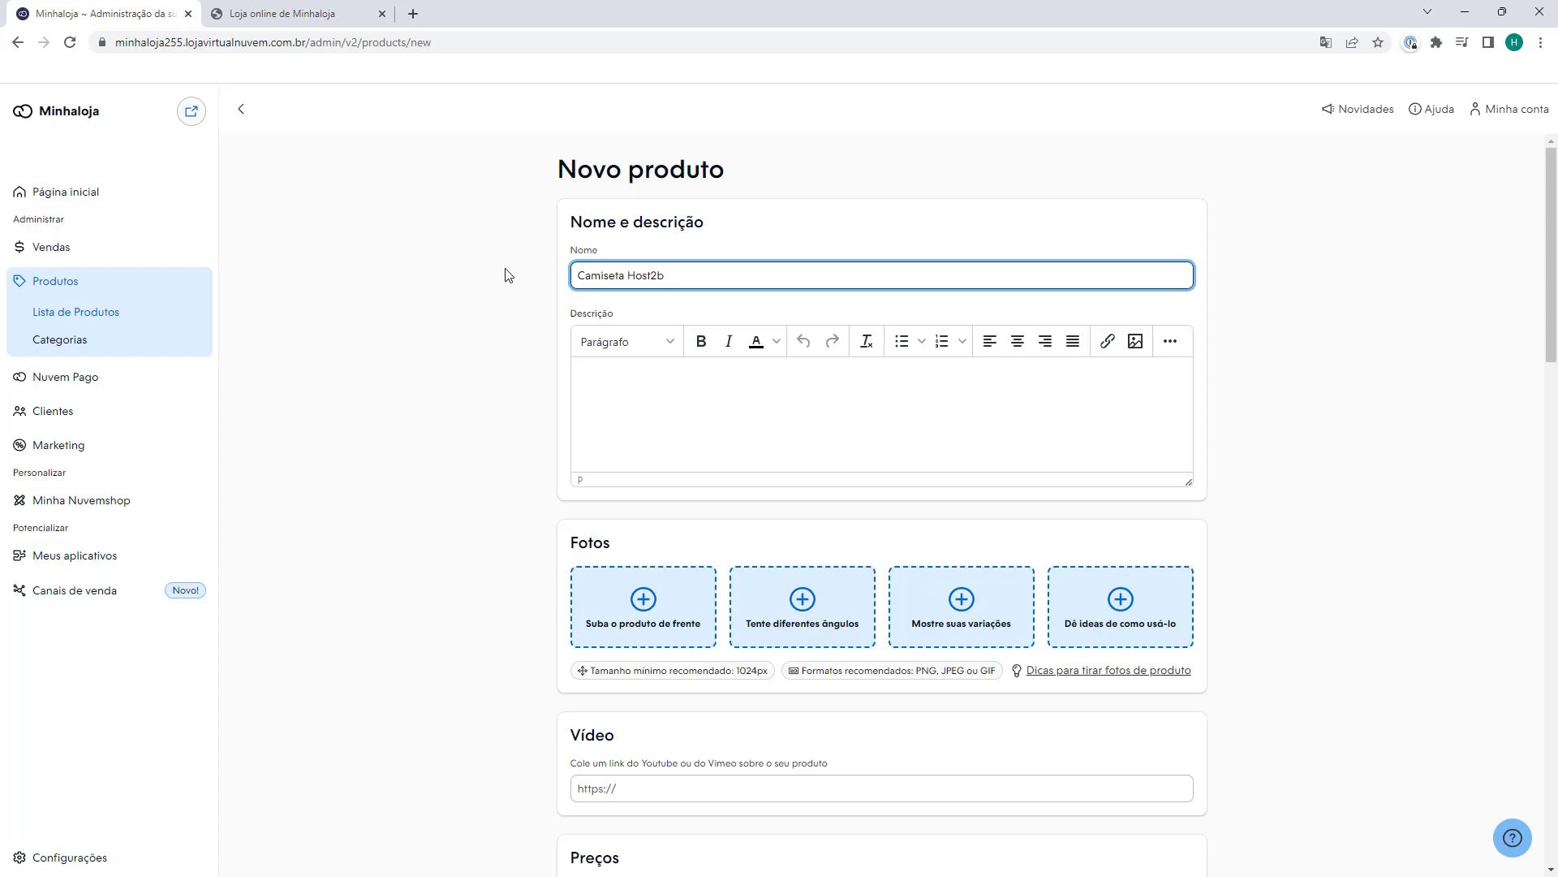
{"action": "left_click", "coordinate": [794, 428]}
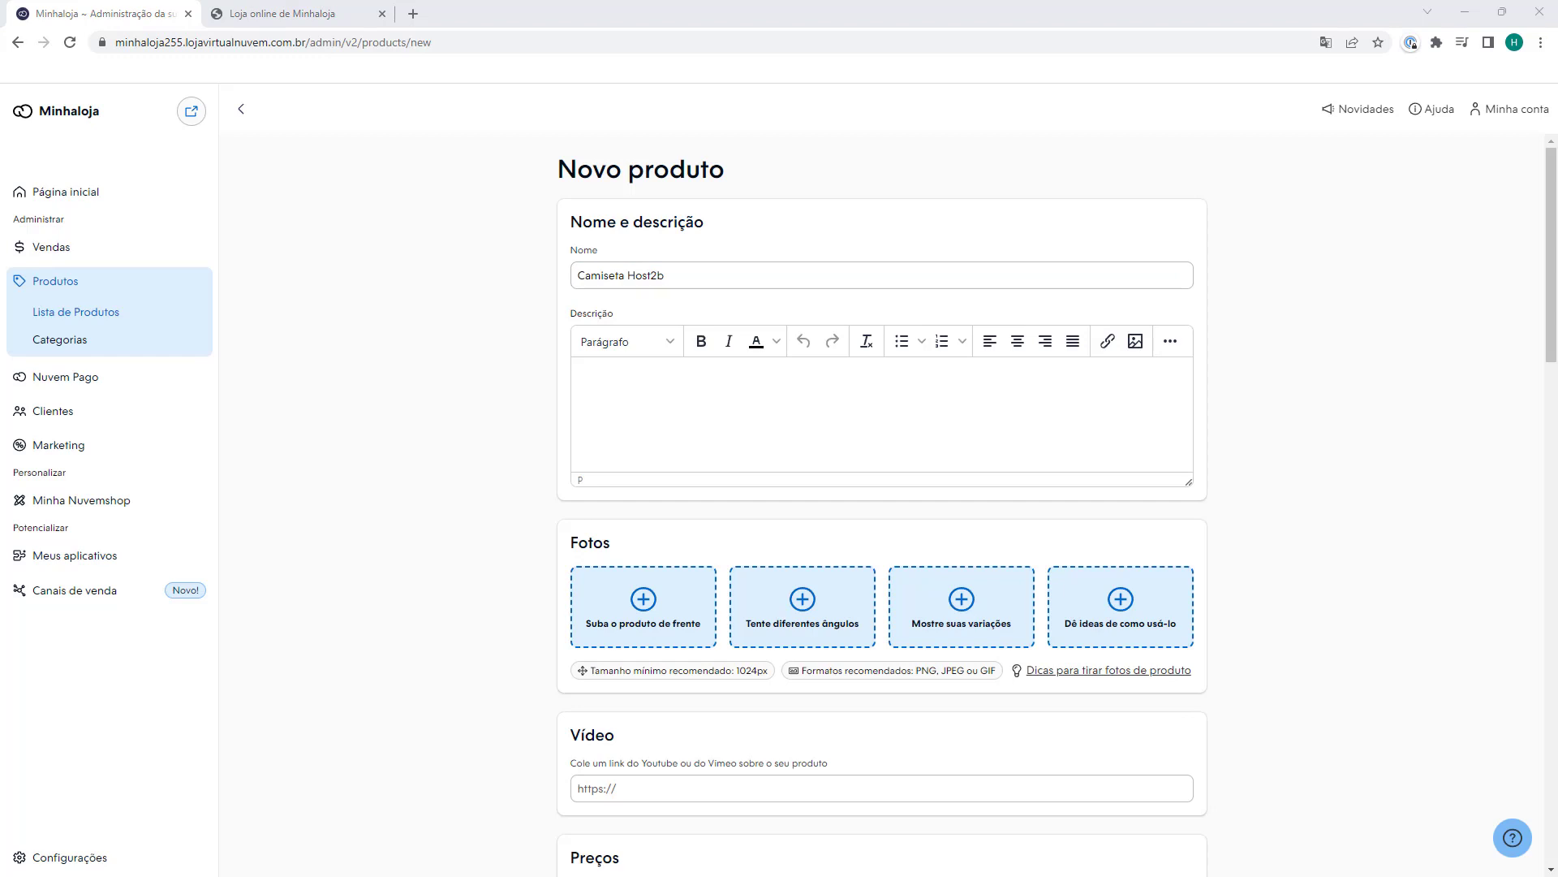
{"action": "left_click", "coordinate": [650, 403]}
{"action": "key", "text": "ctrl+v"}
{"action": "scroll", "coordinate": [652, 404], "scroll_direction": "up", "scroll_amount": 5}
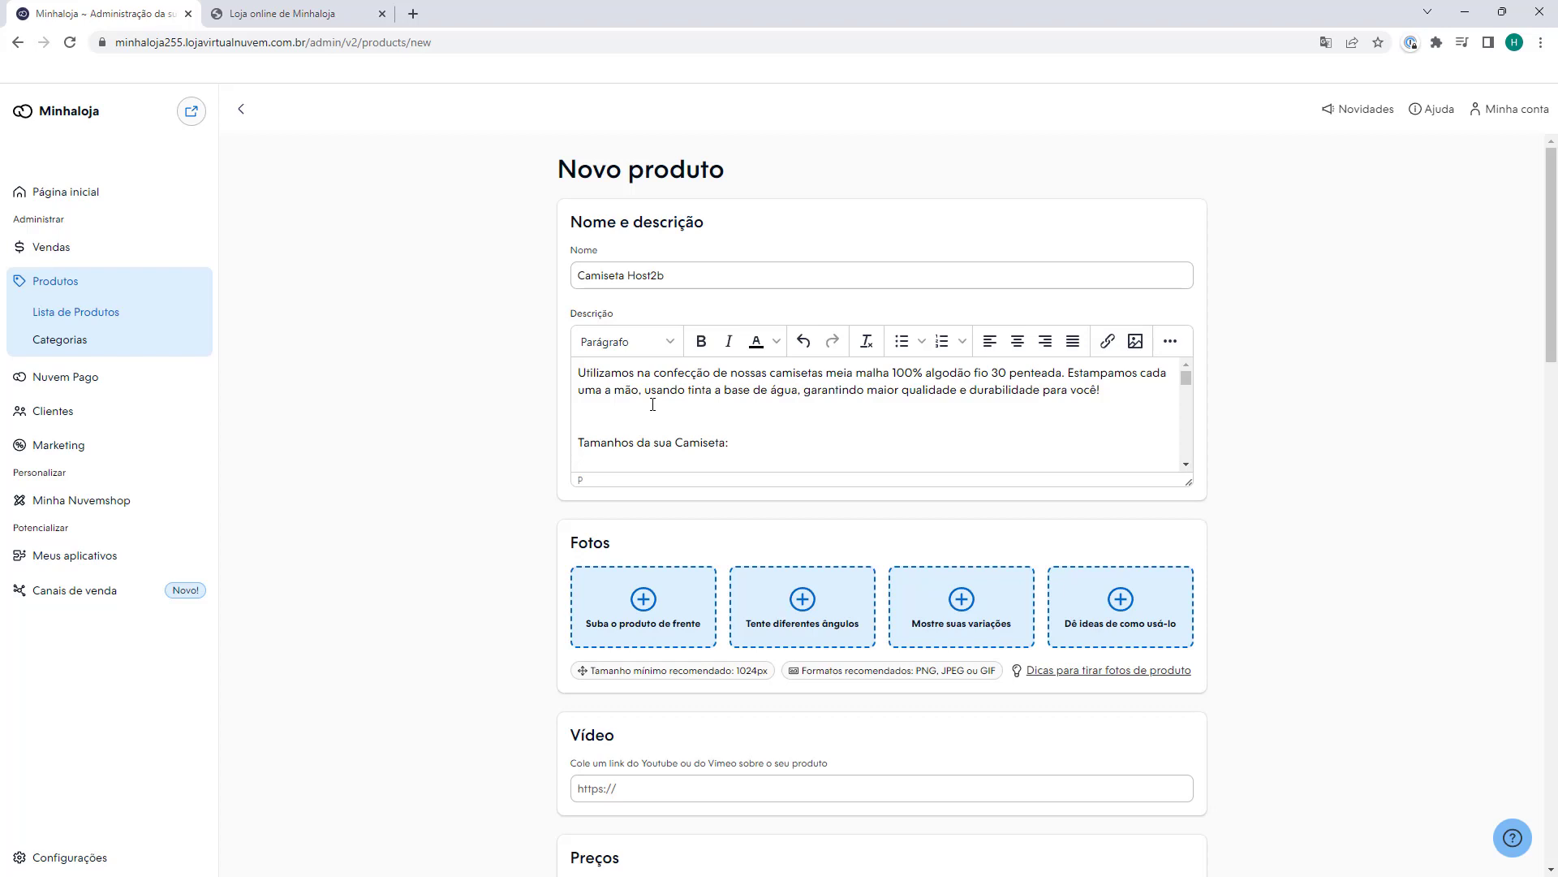
{"action": "scroll", "coordinate": [653, 404], "scroll_direction": "down", "scroll_amount": 5}
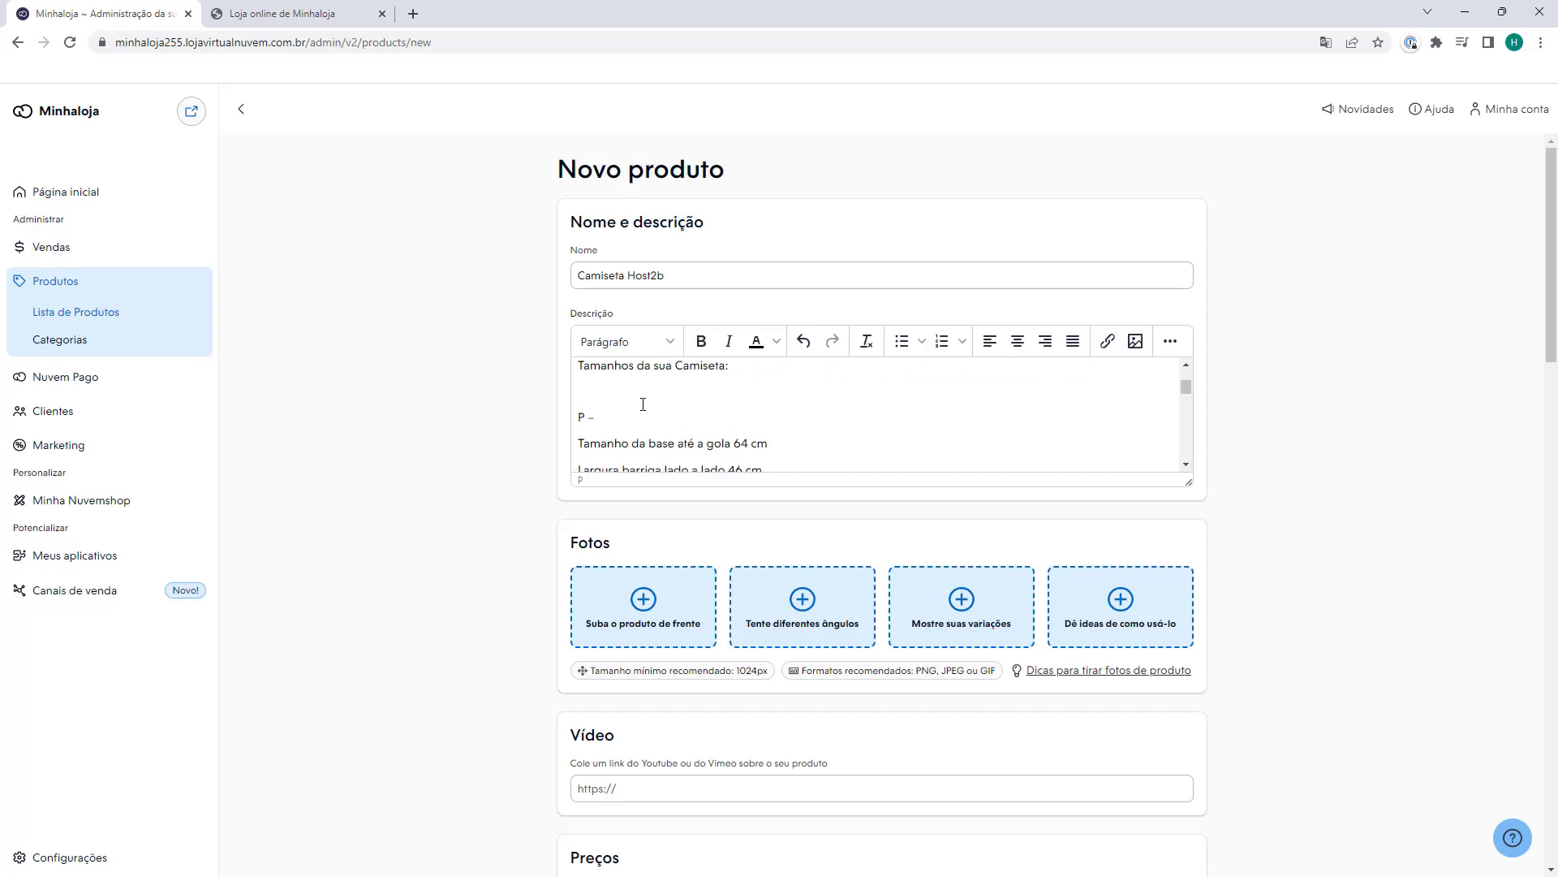
{"action": "scroll", "coordinate": [616, 383], "scroll_direction": "down", "scroll_amount": 10}
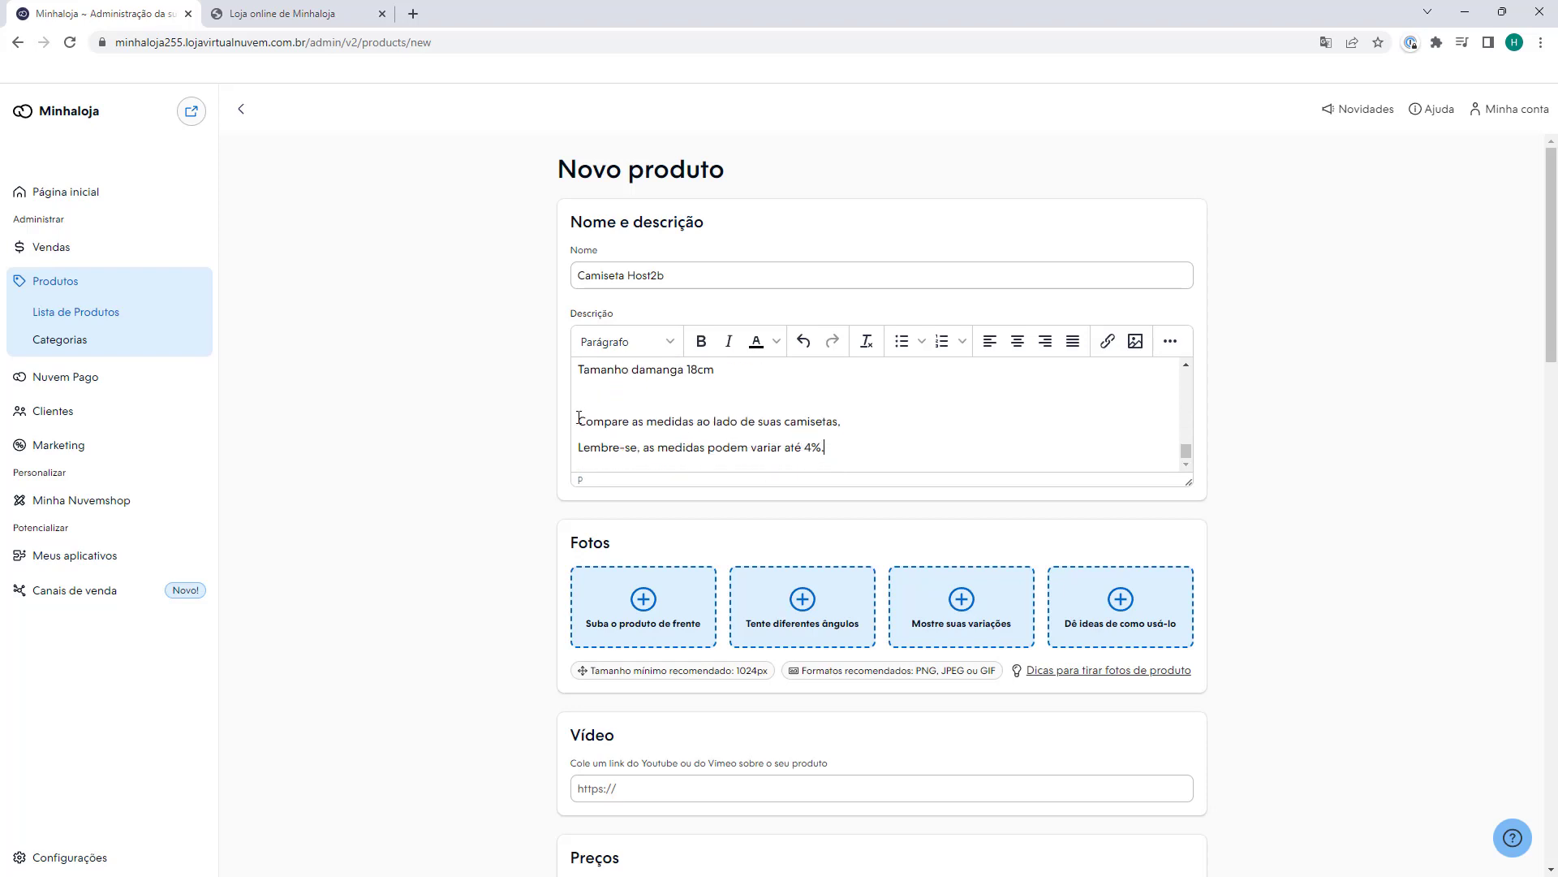
{"action": "scroll", "coordinate": [577, 414], "scroll_direction": "up", "scroll_amount": 15}
Upload the images 1-1, 1-2, 1-3, 2 and 3 from the Camiseta Host2b folder as the product photos
{"action": "scroll", "coordinate": [504, 411], "scroll_direction": "down", "scroll_amount": 2}
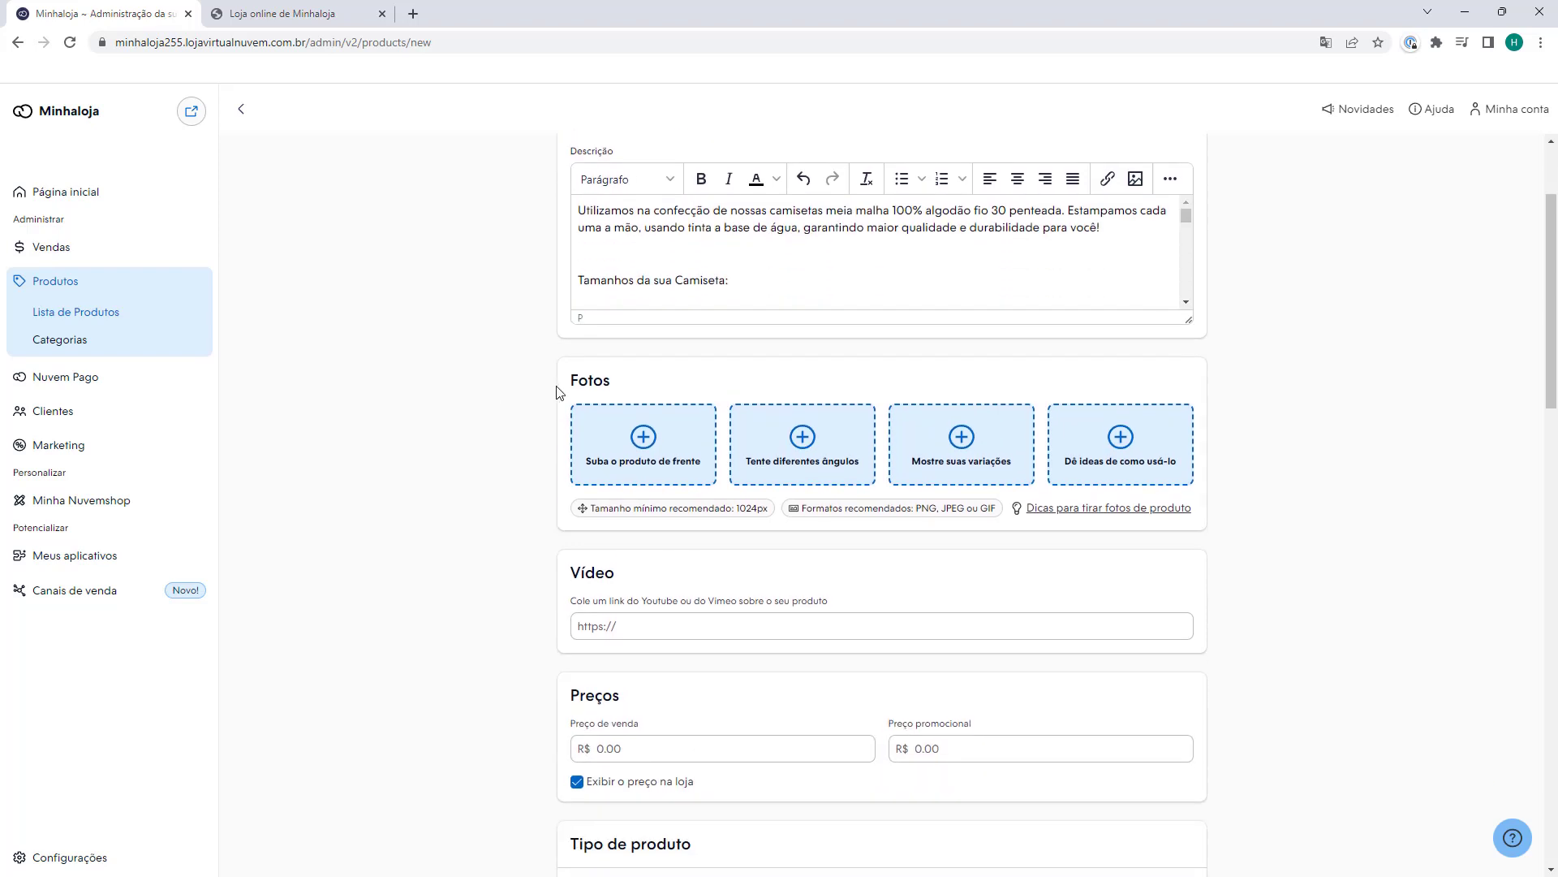
{"action": "left_click", "coordinate": [645, 443]}
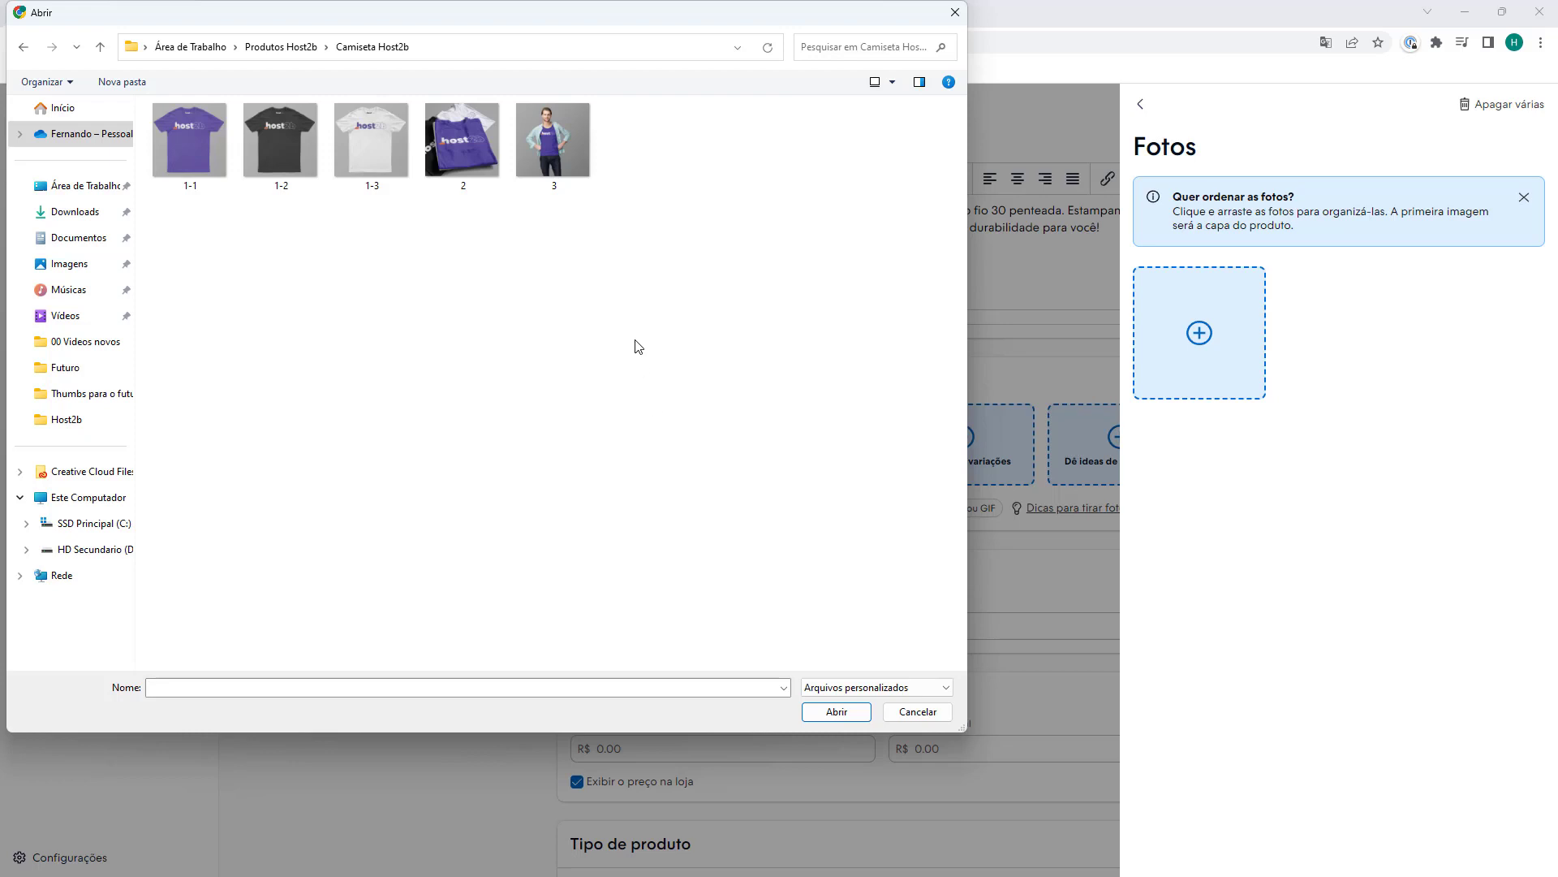
{"action": "left_click_drag", "start_coordinate": [673, 309], "coordinate": [207, 138]}
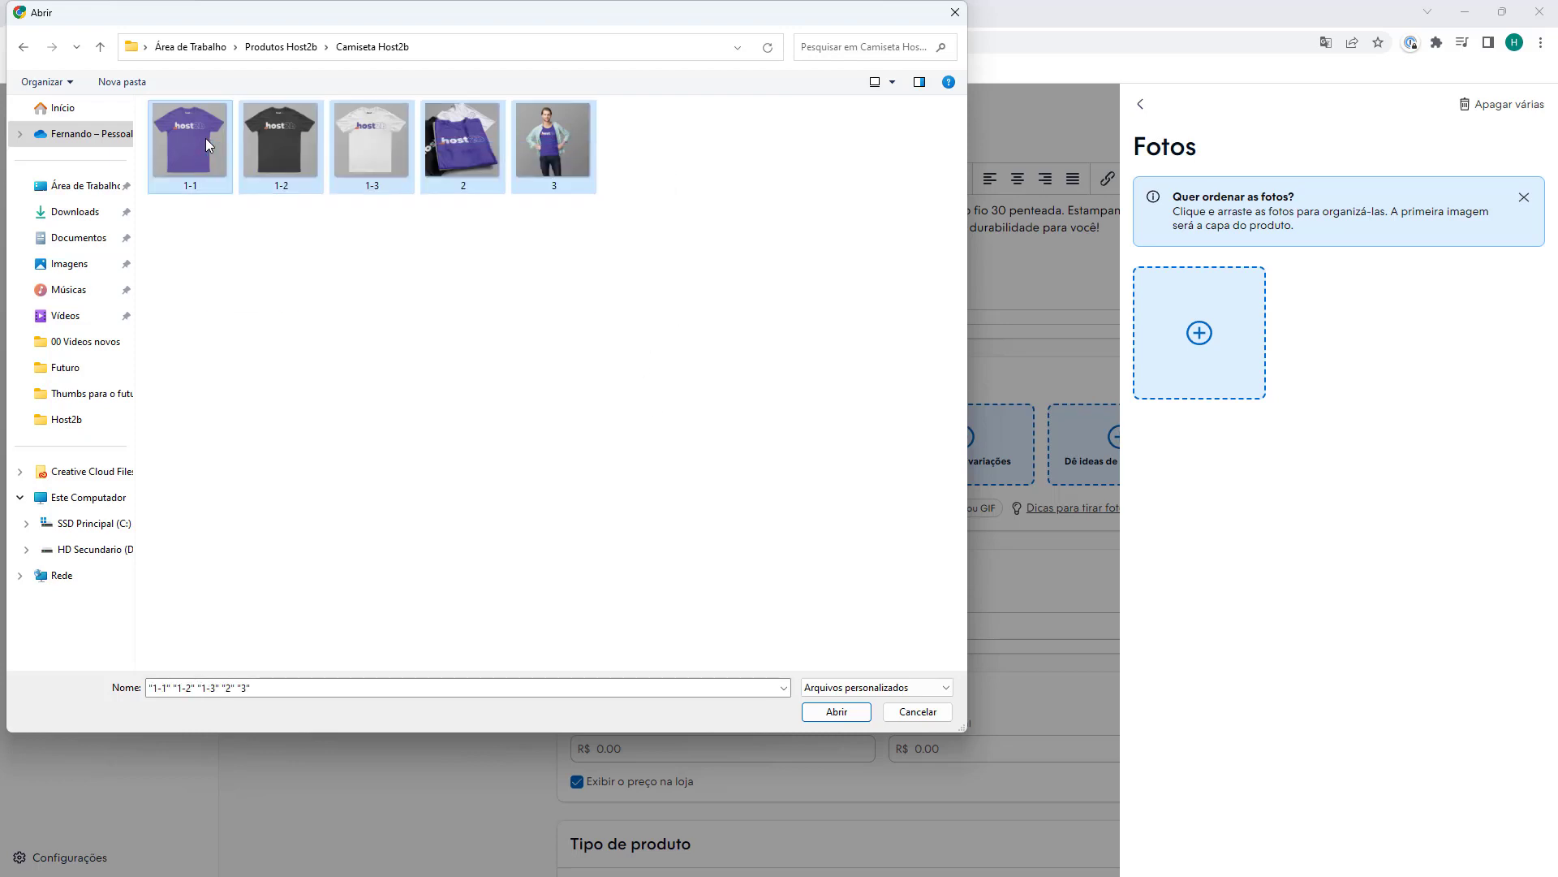
{"action": "left_click", "coordinate": [851, 710]}
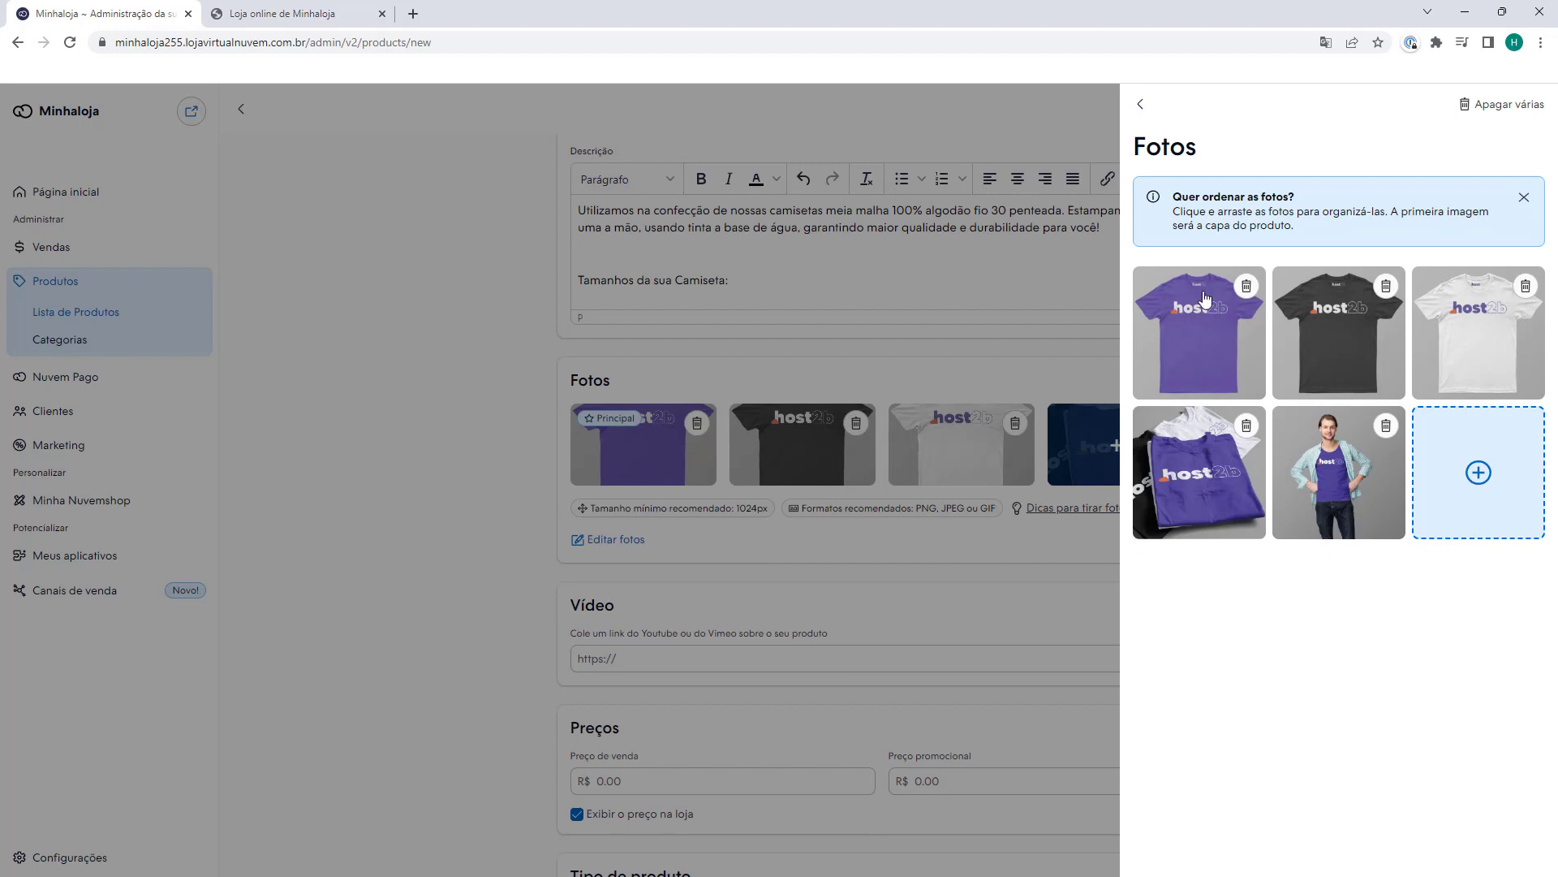
{"action": "left_click", "coordinate": [1141, 106]}
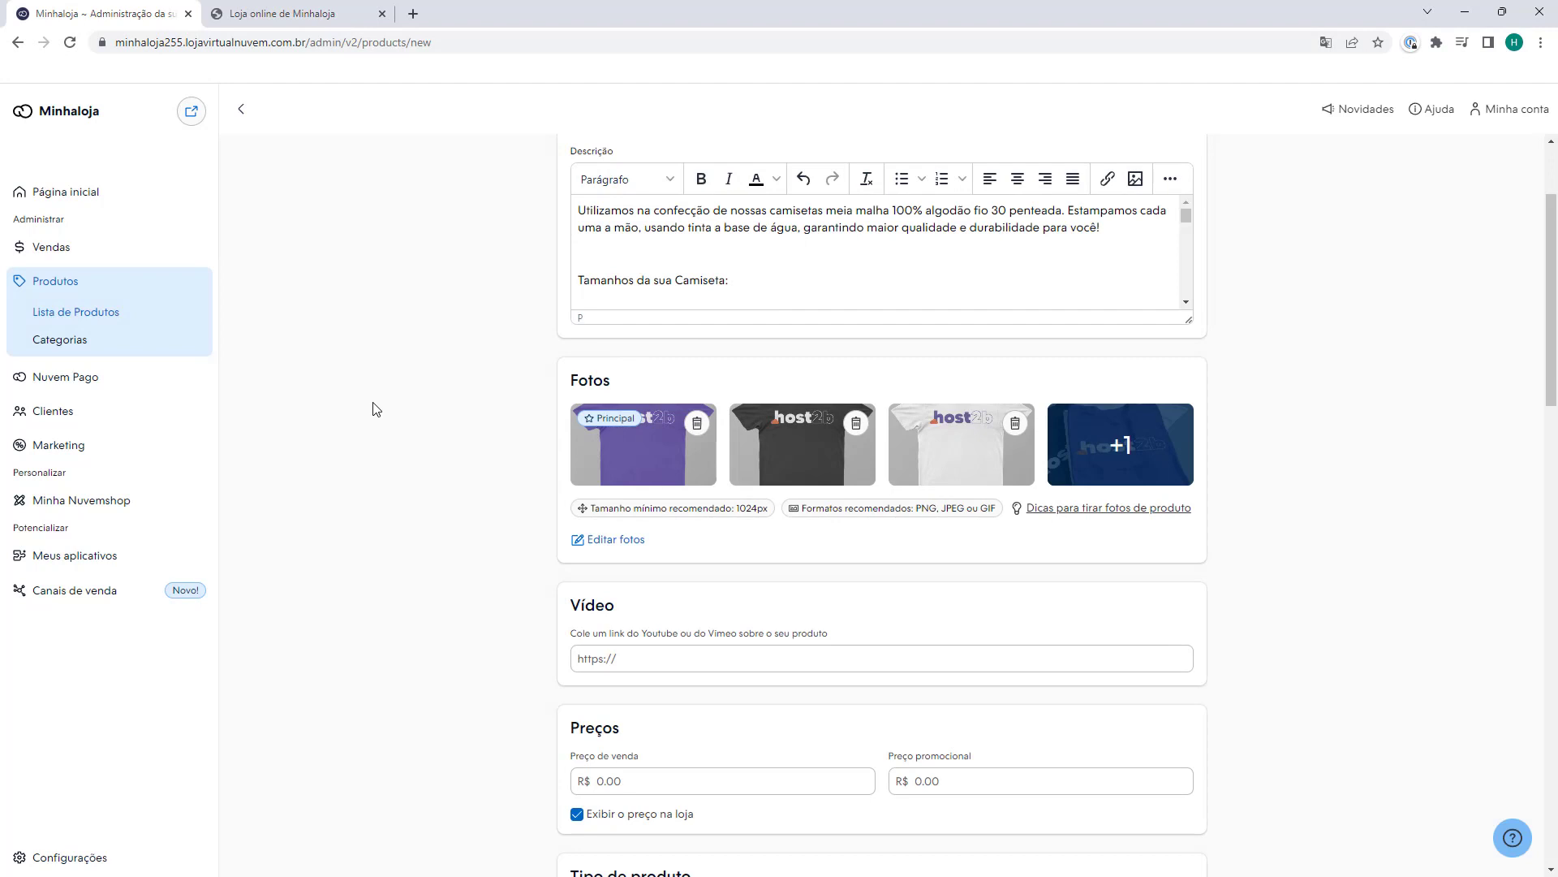
Leave the video link empty and set the product's Preço de venda to R$ 25
{"action": "scroll", "coordinate": [503, 434], "scroll_direction": "down", "scroll_amount": 2}
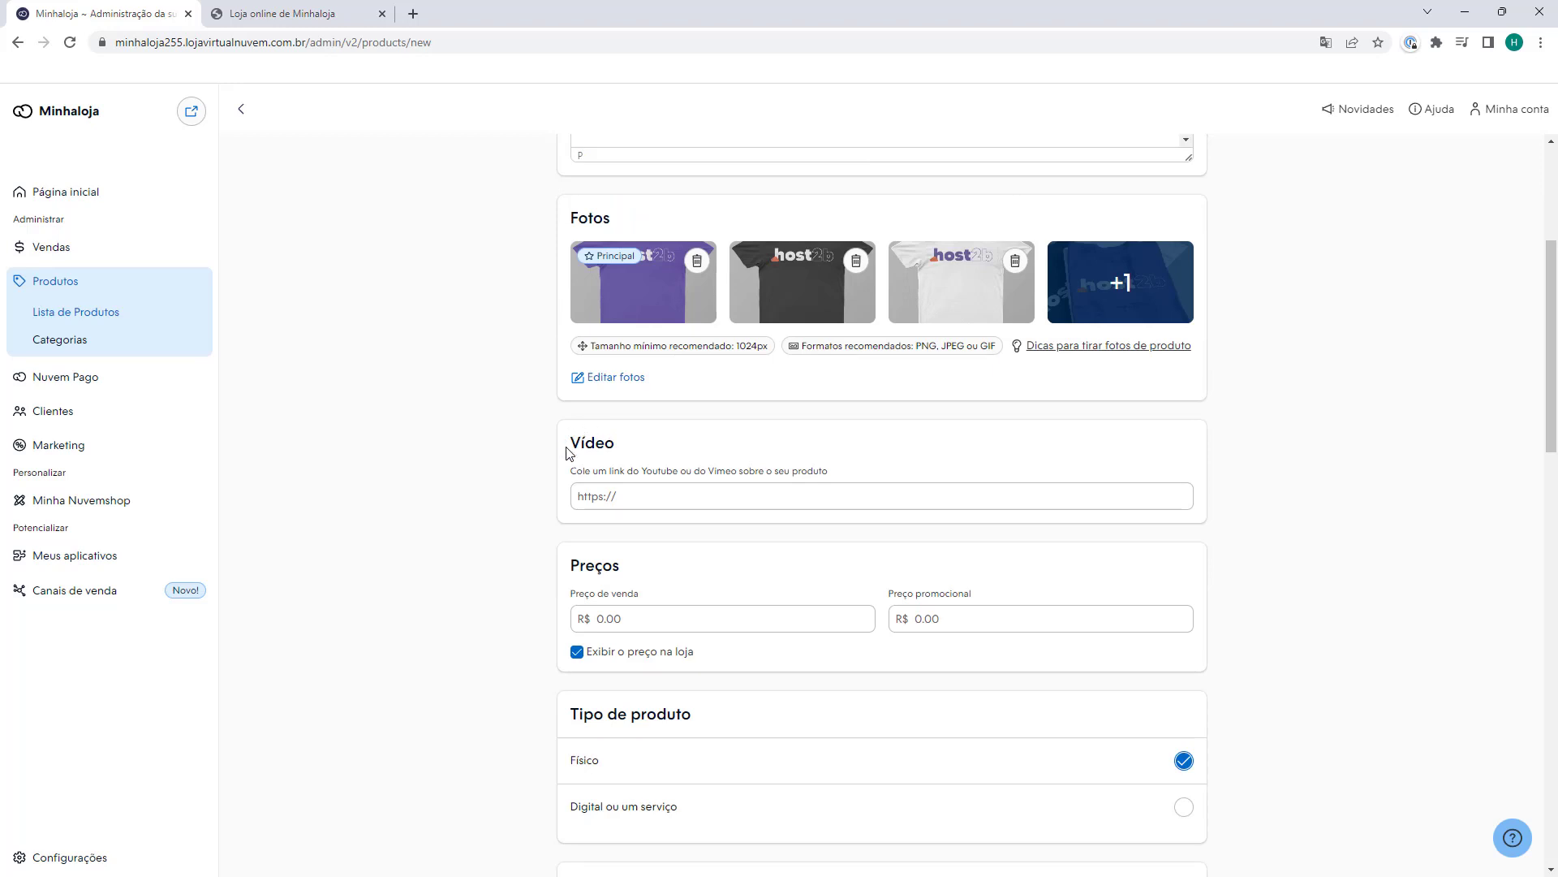
{"action": "left_click", "coordinate": [674, 492]}
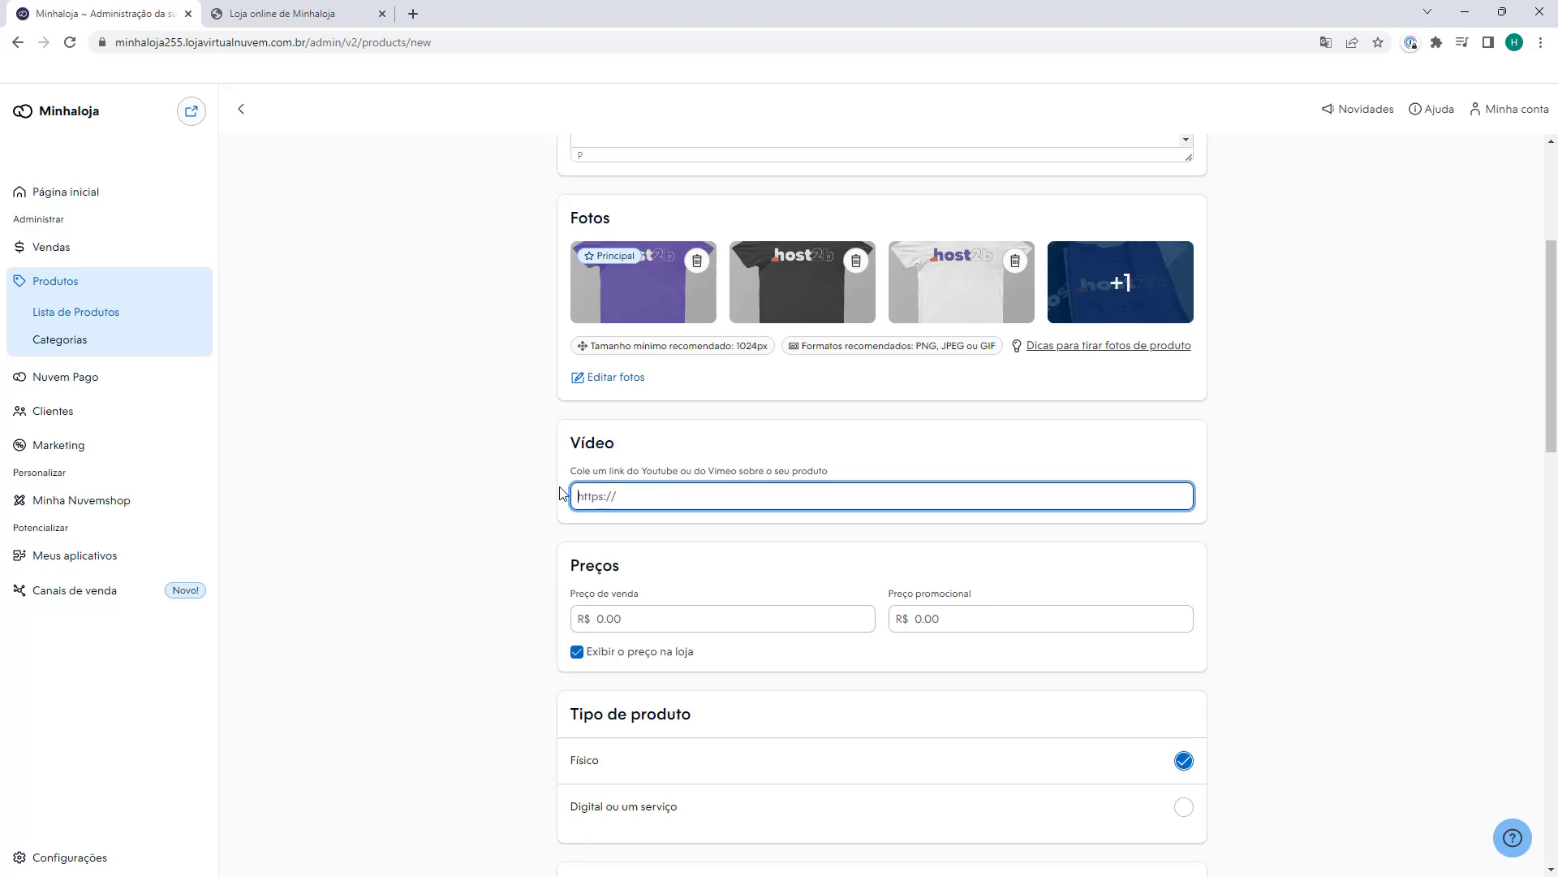
{"action": "scroll", "coordinate": [552, 438], "scroll_direction": "down", "scroll_amount": 3}
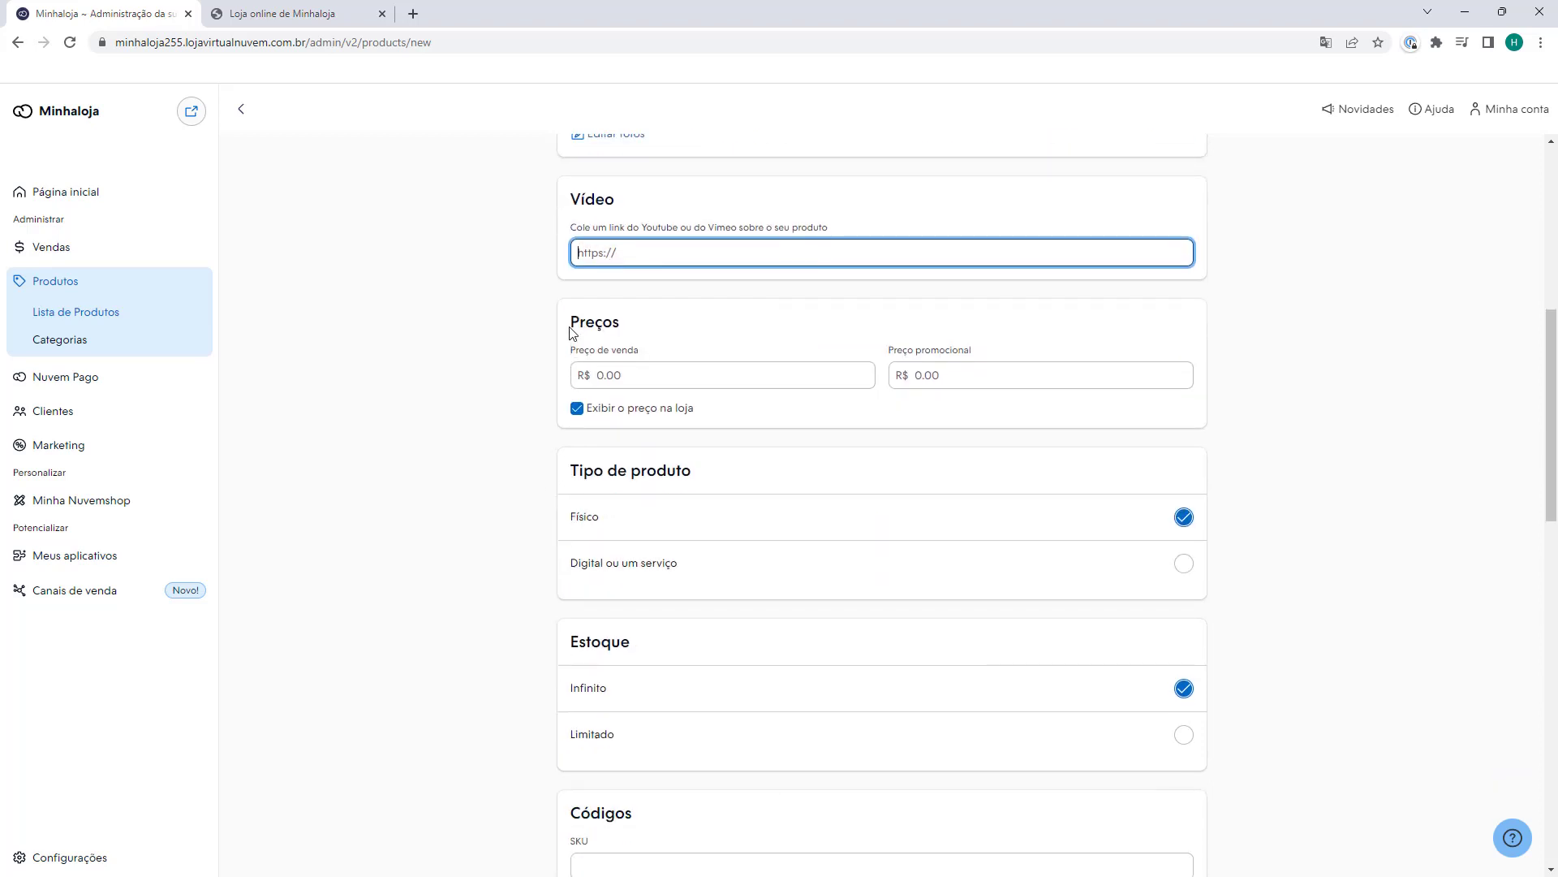
{"action": "left_click", "coordinate": [607, 370]}
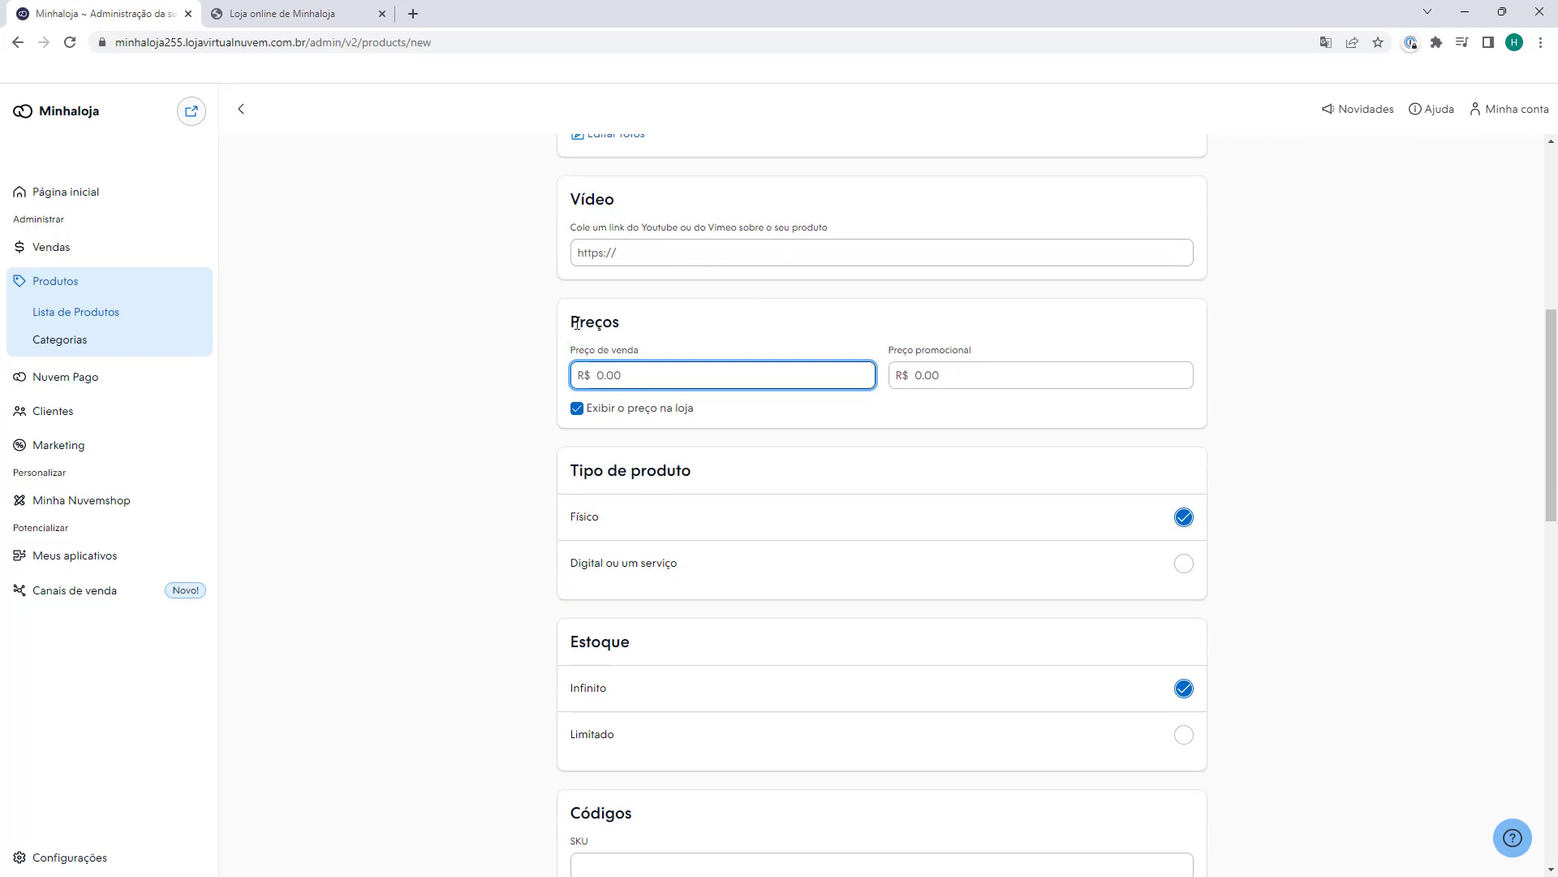
{"action": "type", "text": "25"}
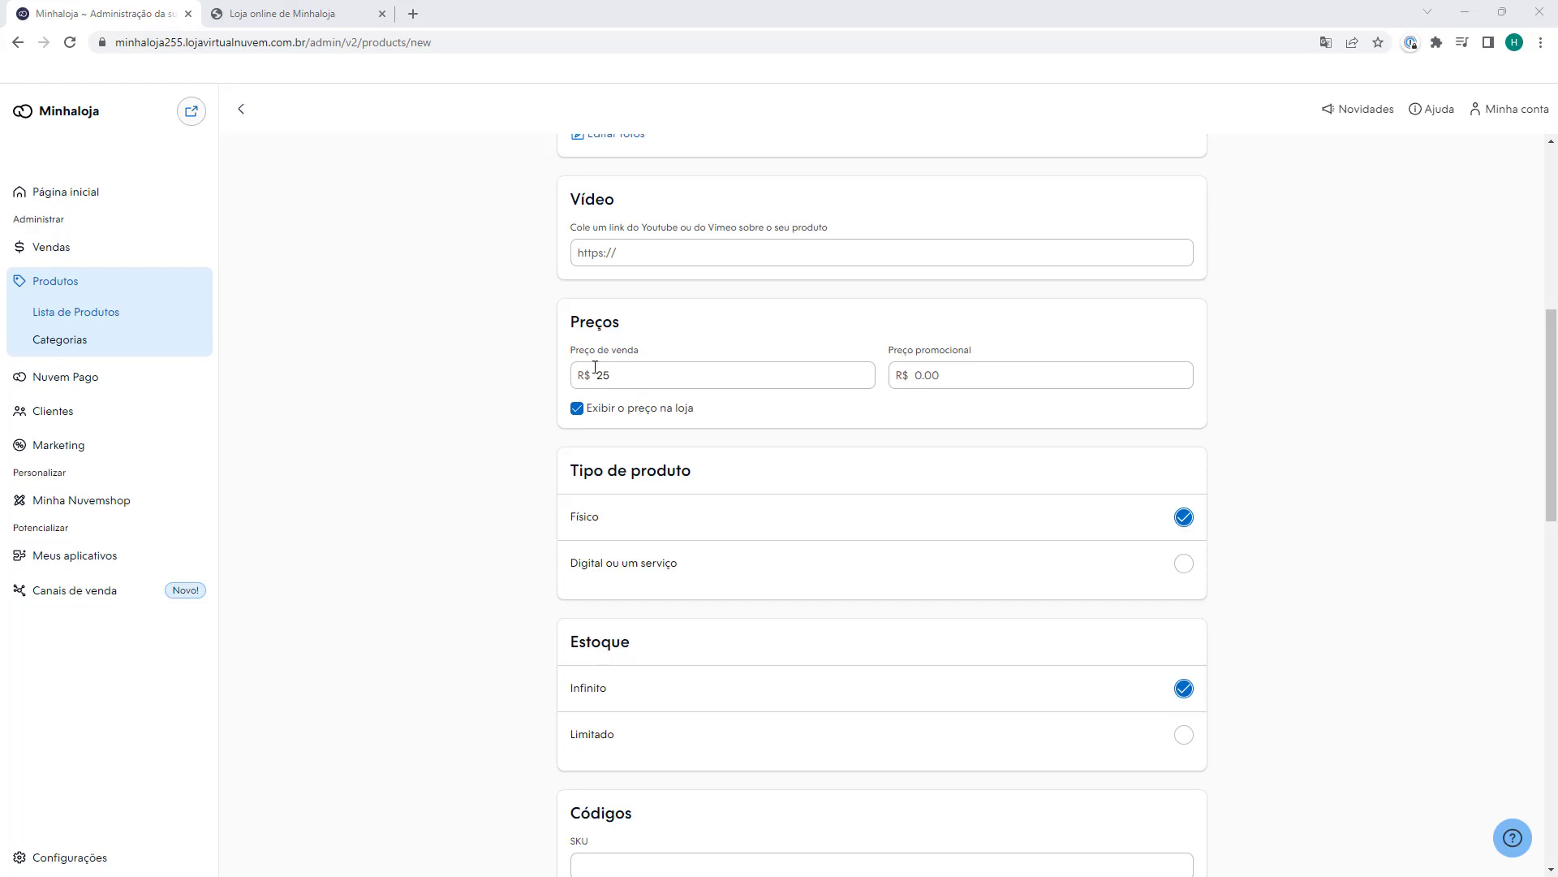
Set the Preço promocional to R$ 25 and raise the Preço de venda to R$ 50
{"action": "left_click", "coordinate": [633, 374]}
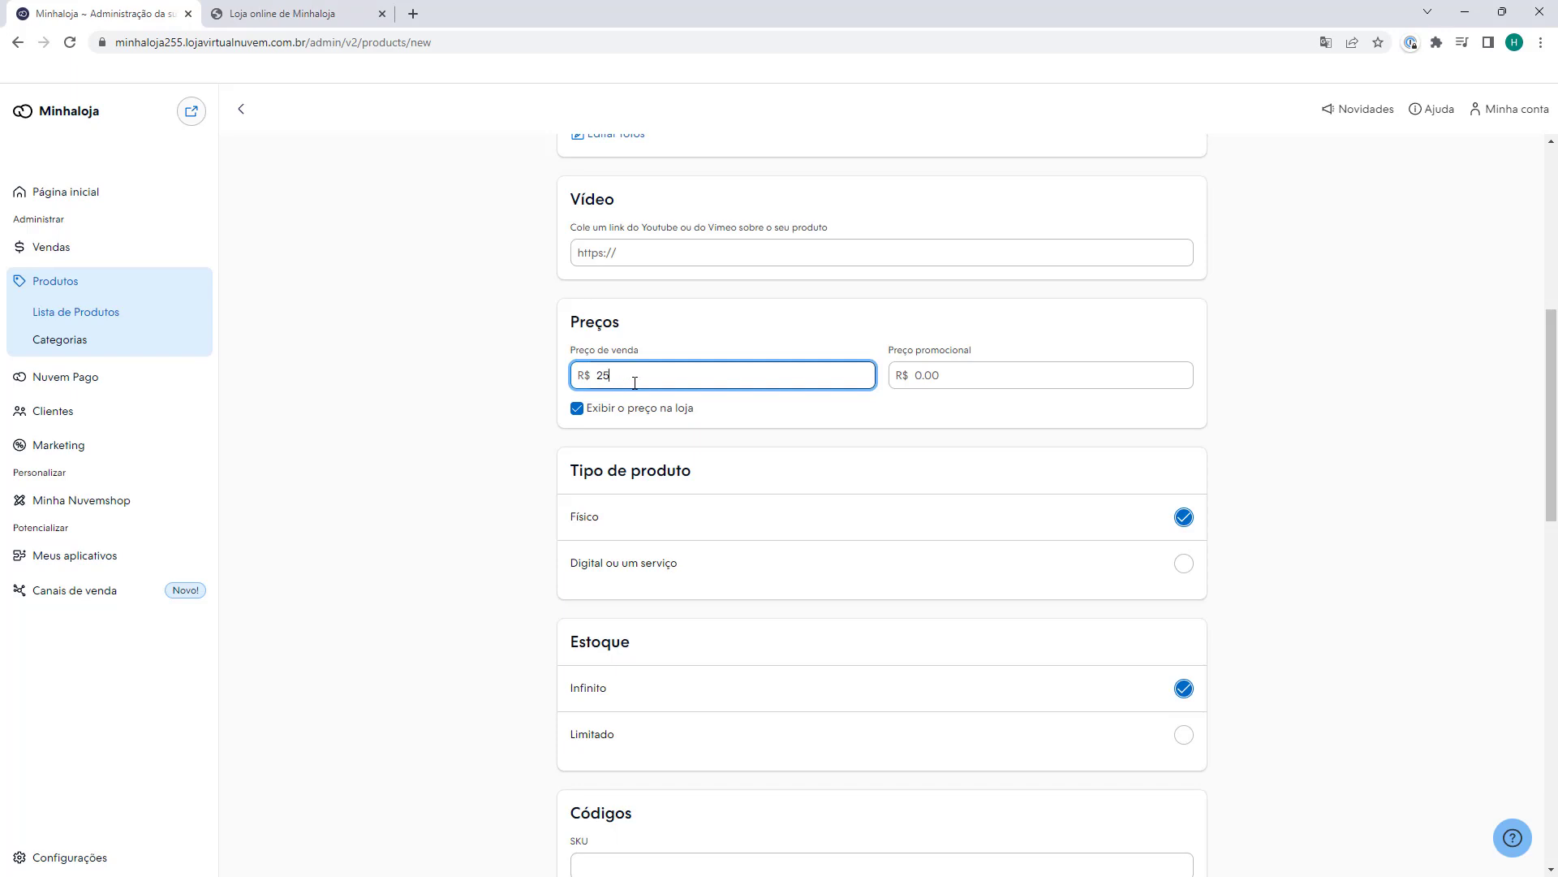
{"action": "left_click", "coordinate": [911, 375]}
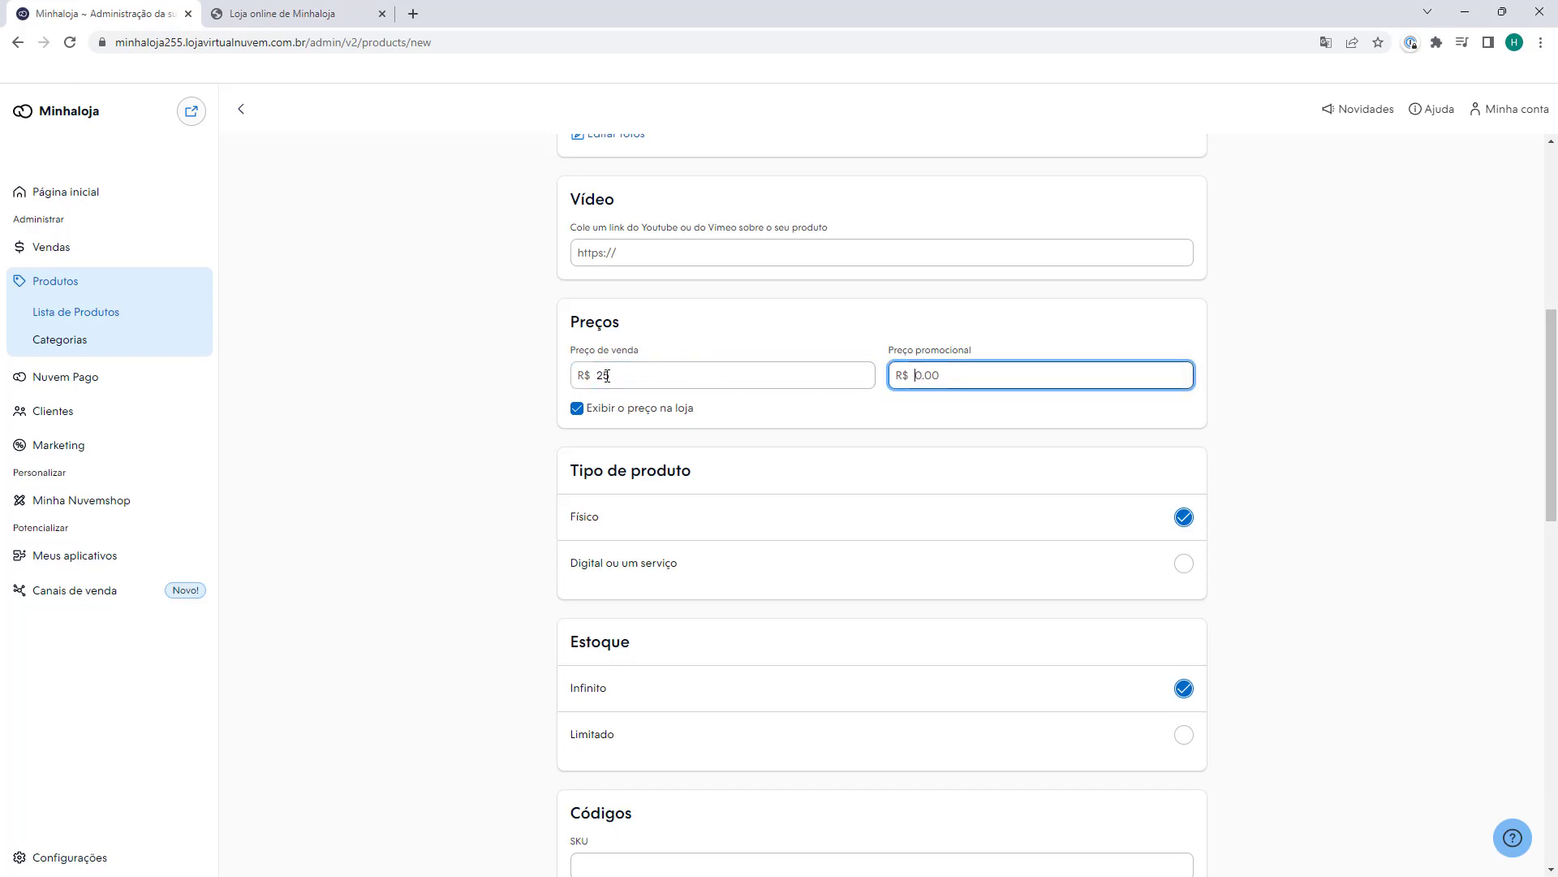
{"action": "type", "text": "25"}
{"action": "left_click", "coordinate": [1027, 422]}
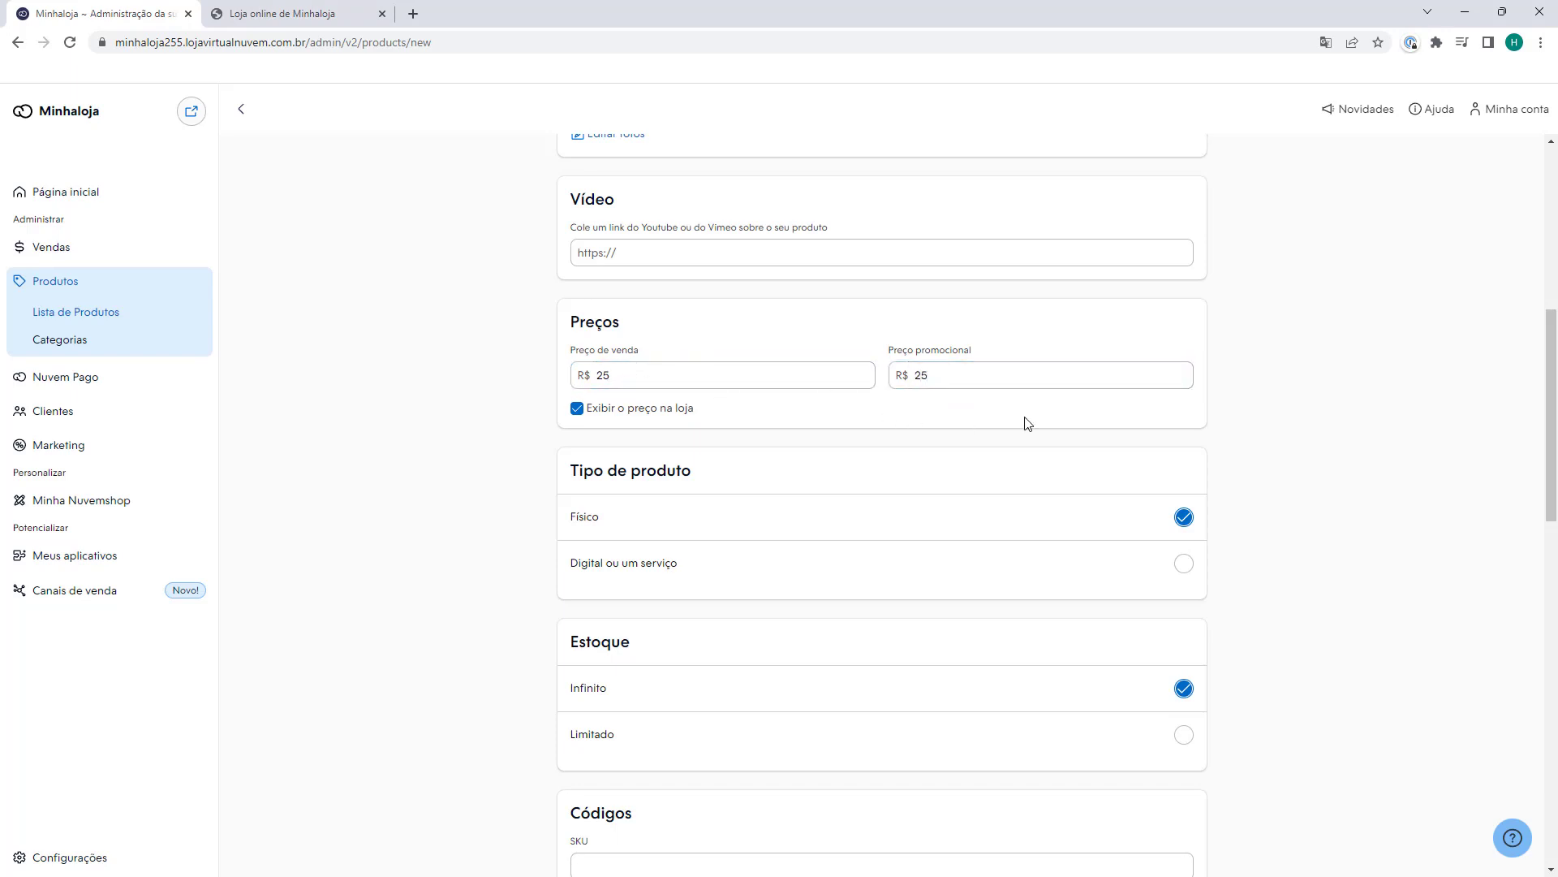
{"action": "left_click", "coordinate": [650, 383]}
{"action": "double_click", "coordinate": [650, 383]}
{"action": "type", "text": "50"}
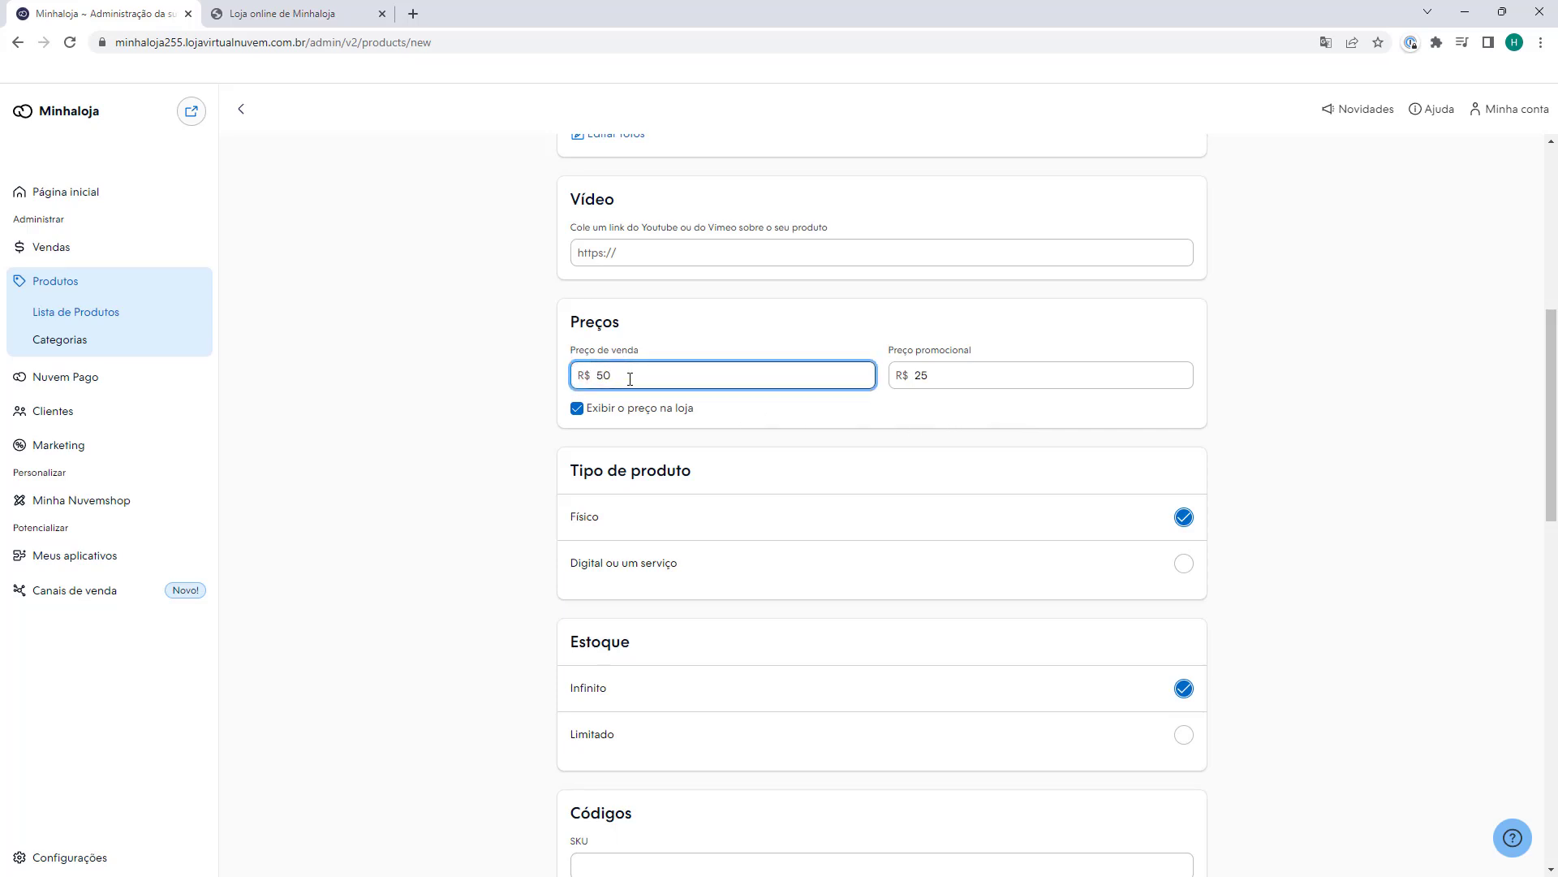
Turn the Exibir o preço na loja option off and on again while checking both price fields
{"action": "left_click", "coordinate": [897, 370]}
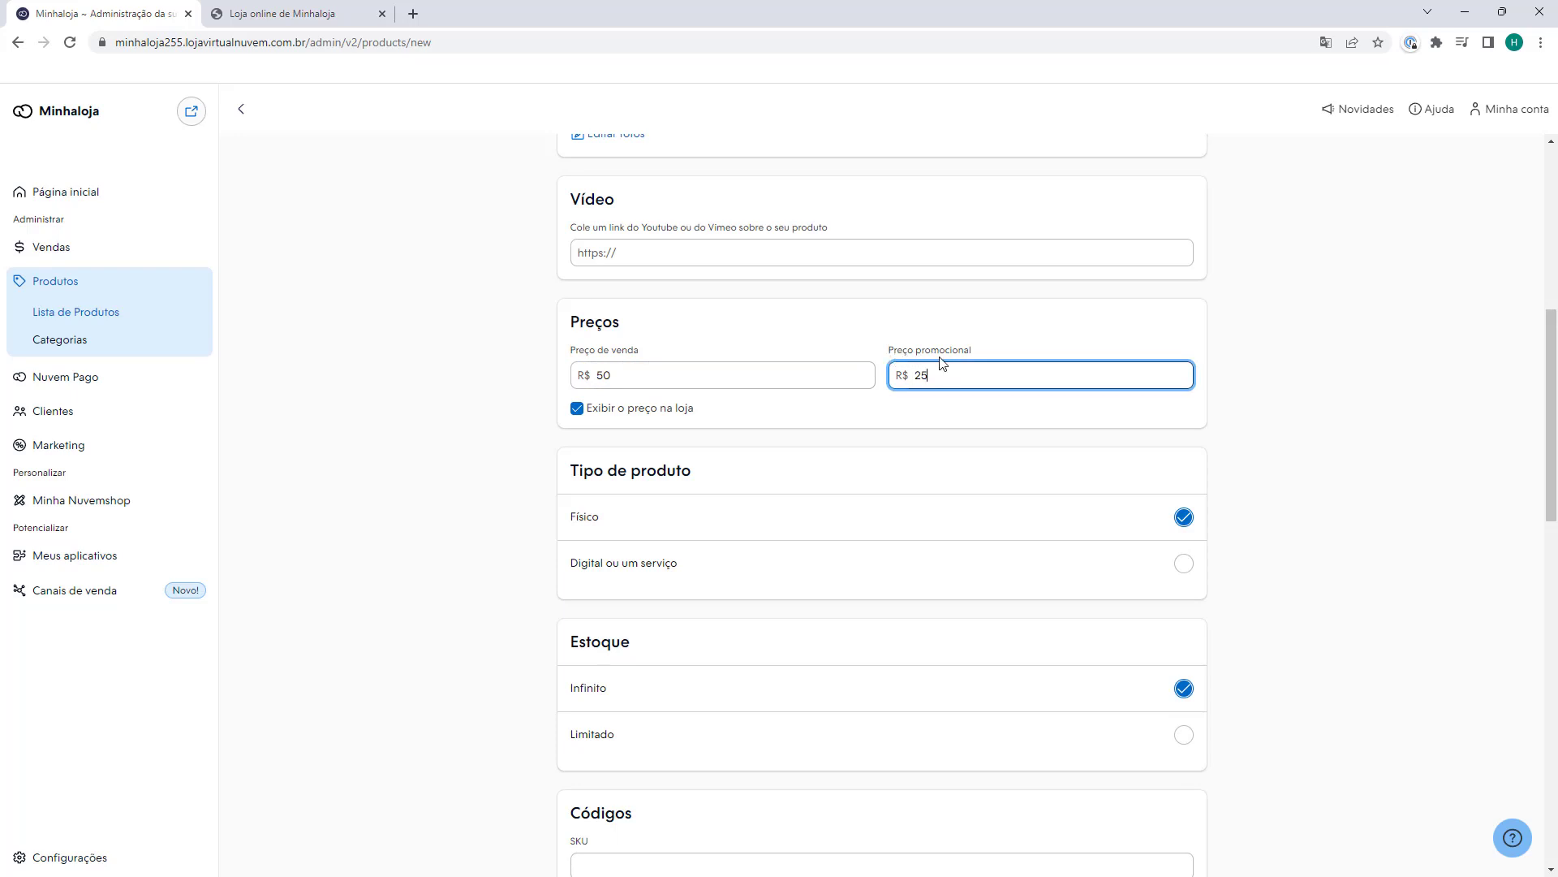
{"action": "double_click", "coordinate": [920, 375]}
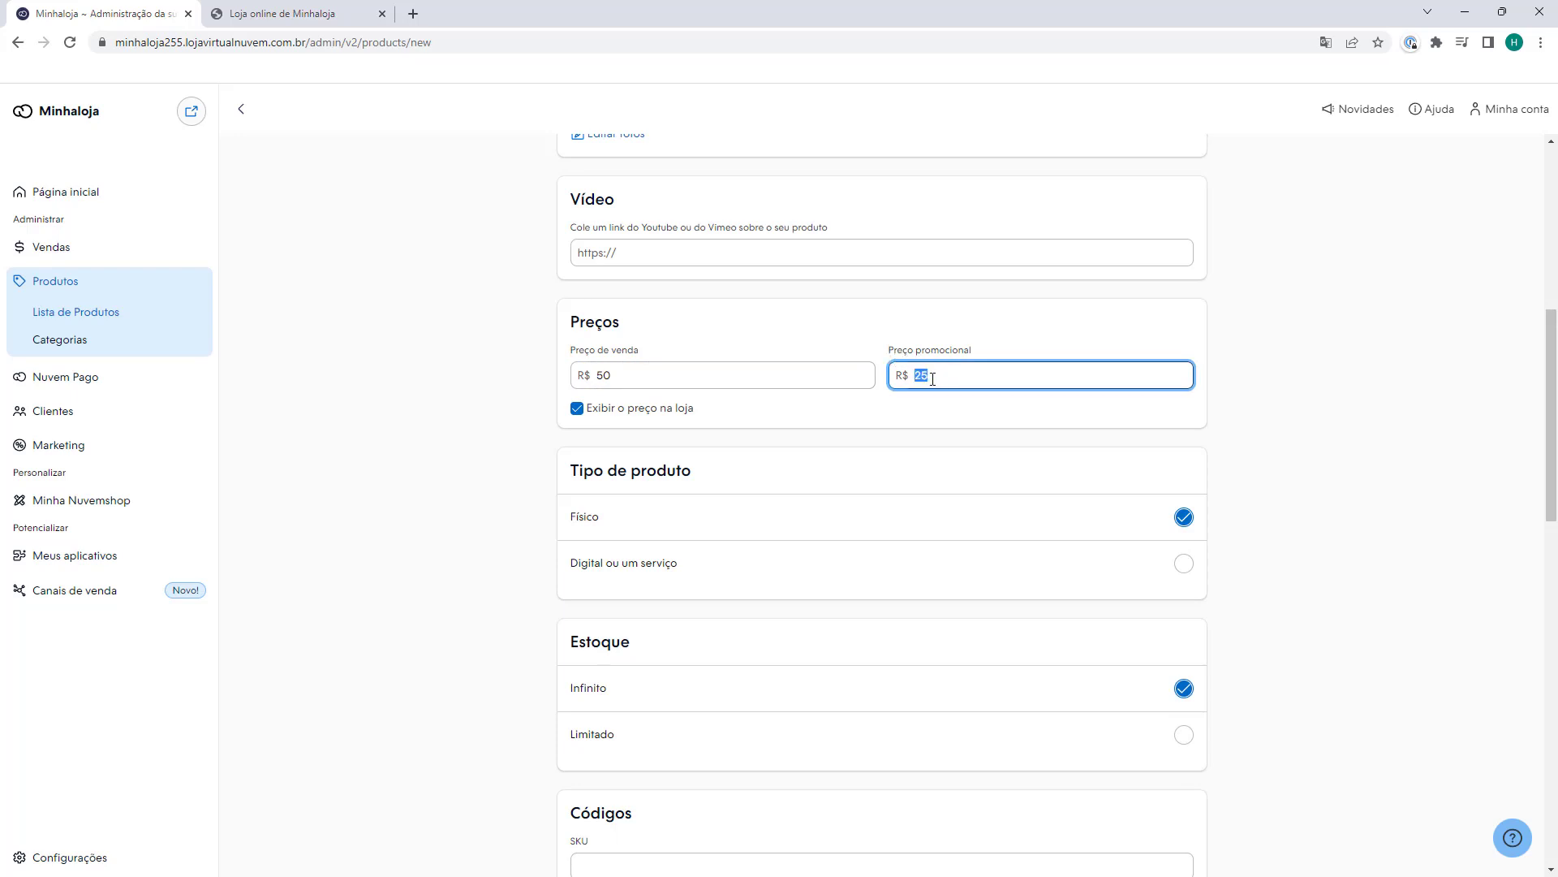
{"action": "left_click", "coordinate": [885, 411]}
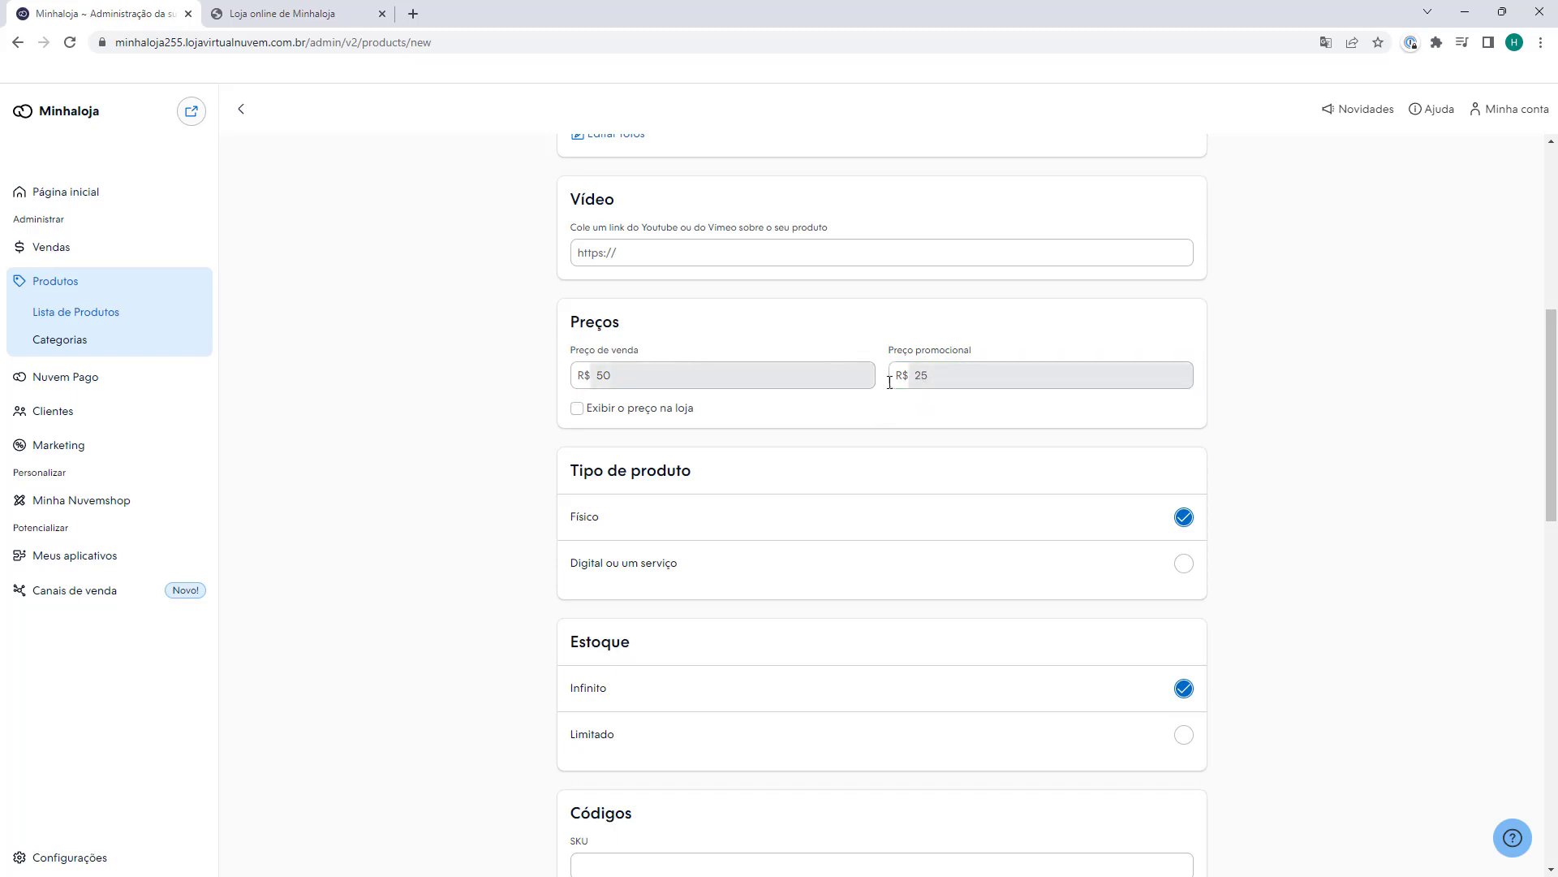
{"action": "left_click", "coordinate": [738, 408]}
{"action": "double_click", "coordinate": [604, 375]}
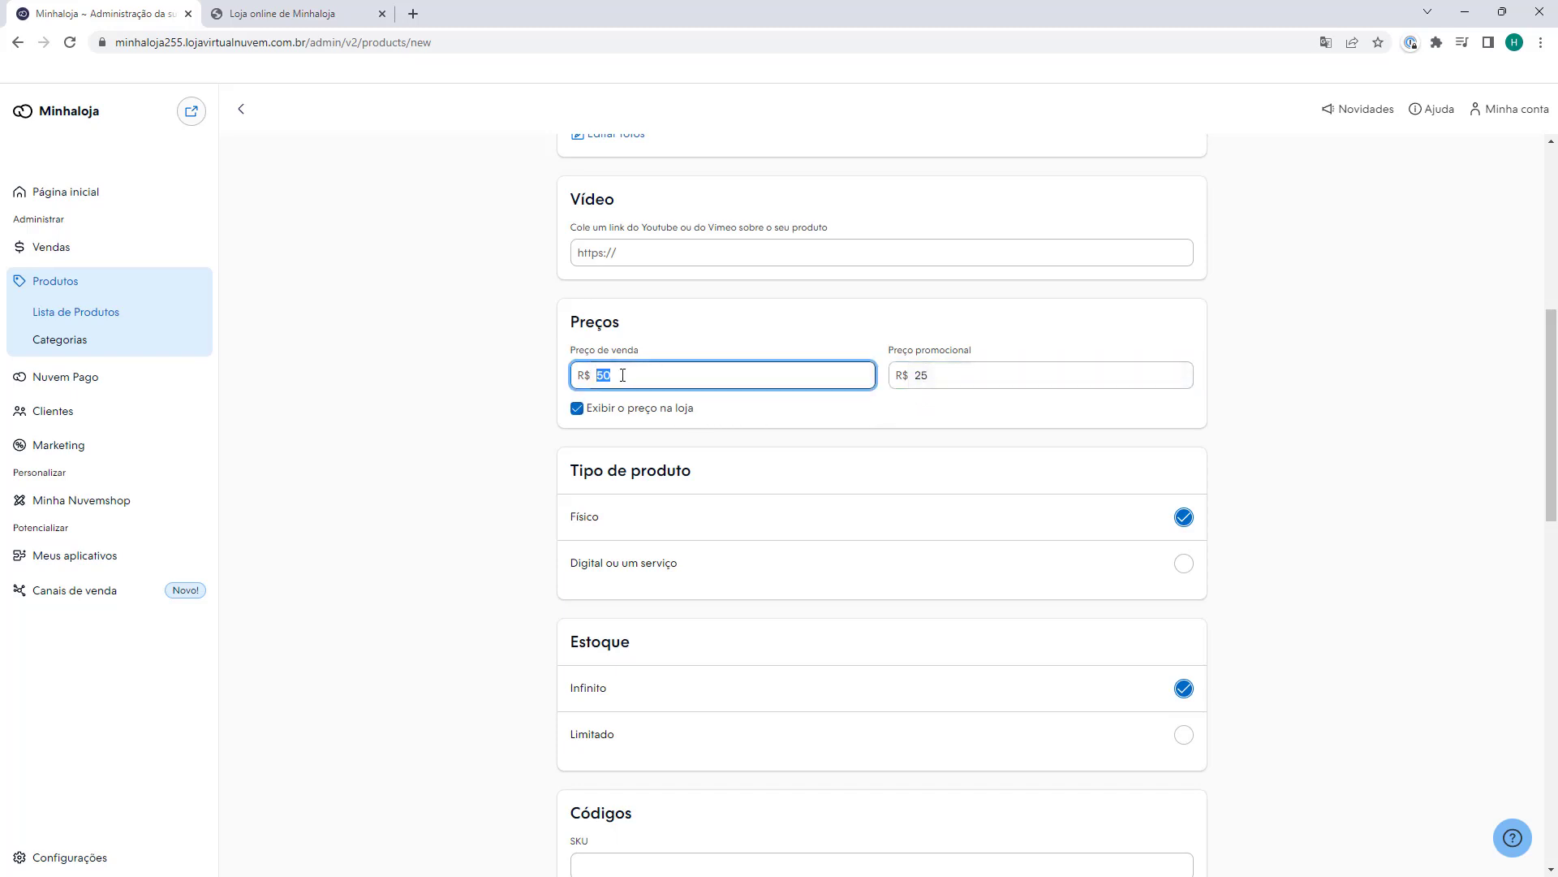
Clear the Preço promocional and set the Preço de venda to R$ 25
{"action": "left_click", "coordinate": [976, 376]}
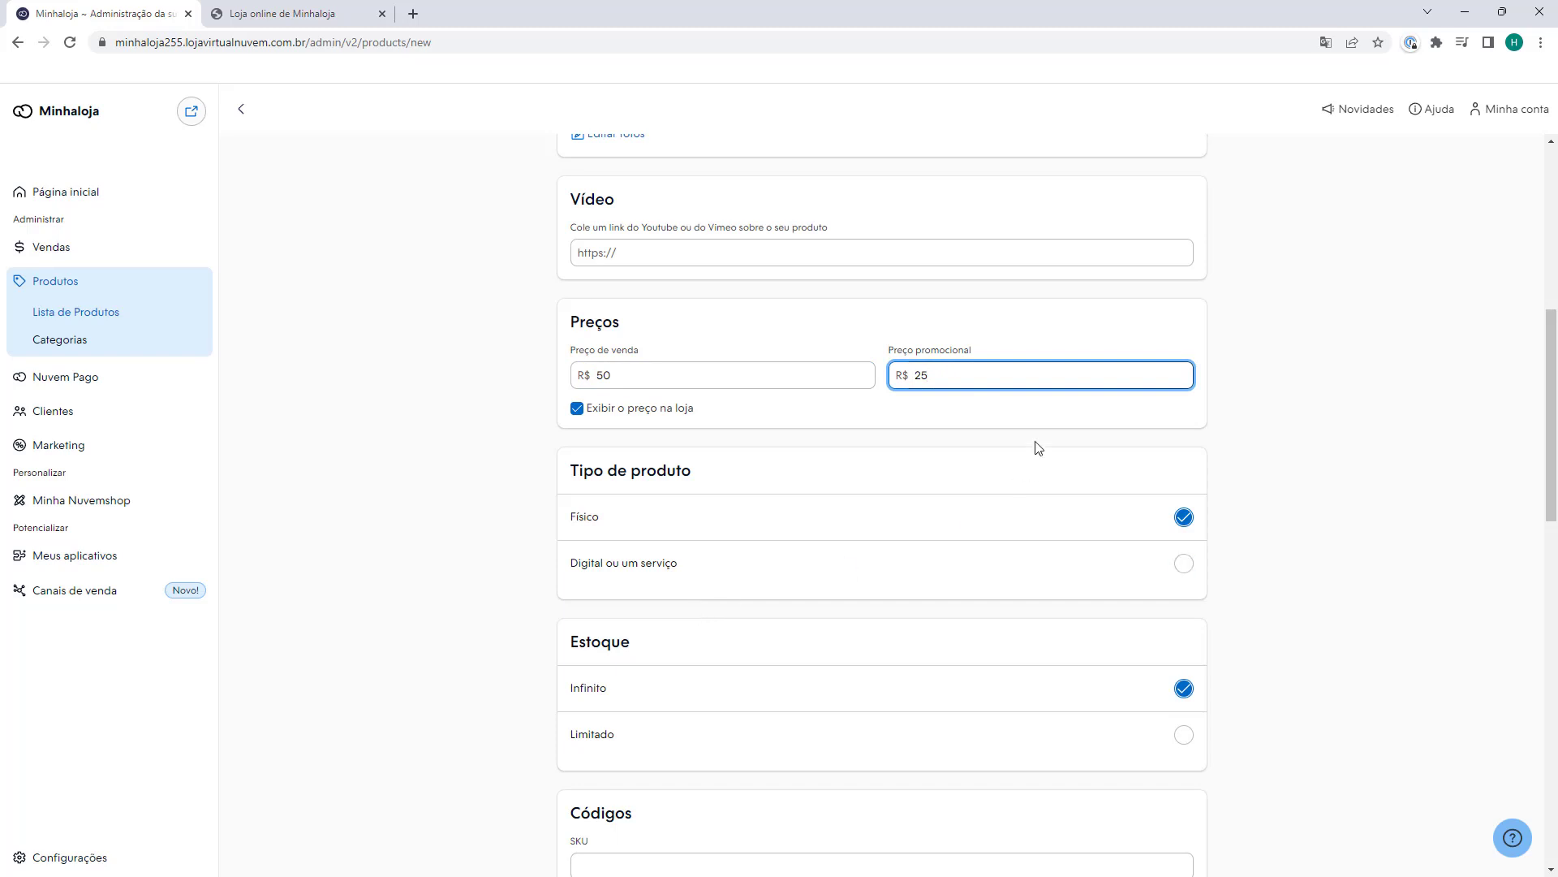
{"action": "double_click", "coordinate": [981, 383]}
{"action": "key", "text": "BackSpace"}
{"action": "left_click", "coordinate": [603, 388]}
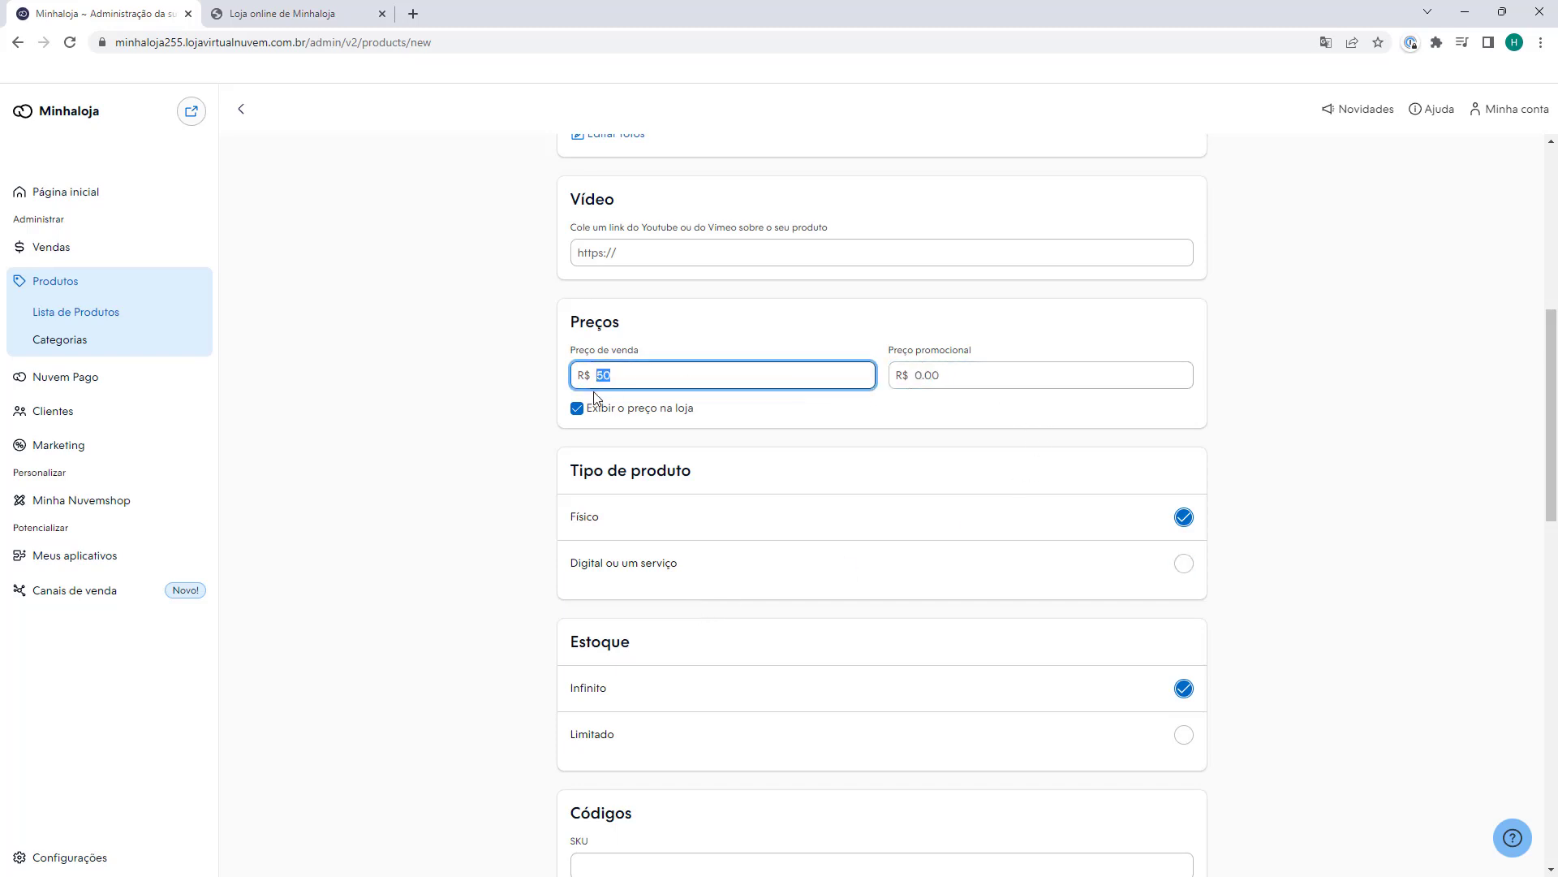
{"action": "left_click", "coordinate": [497, 342]}
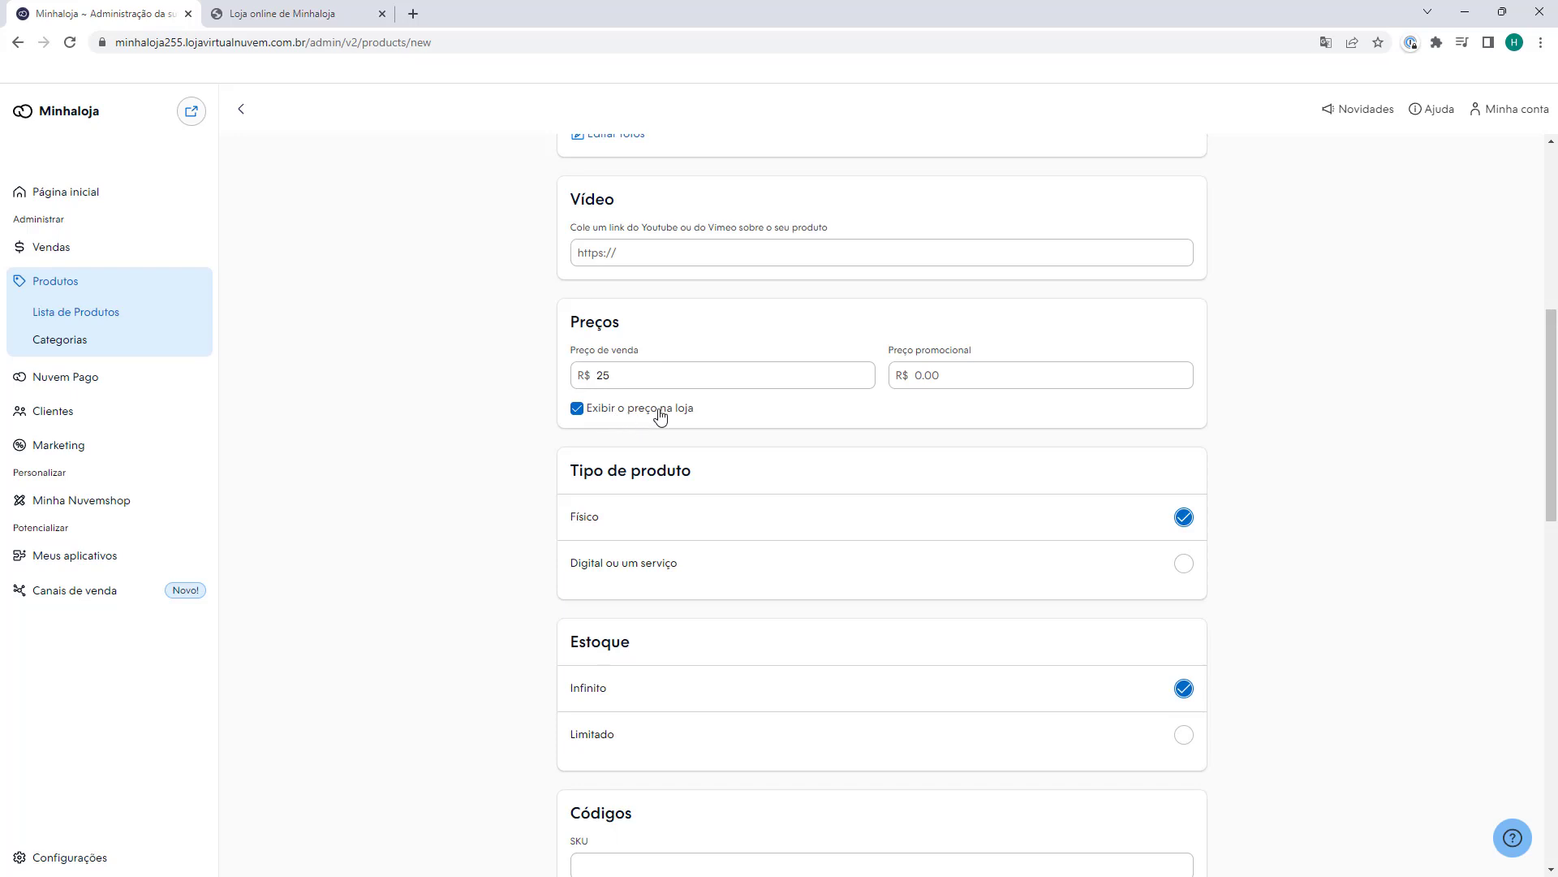
Switch the product's stock to Limitado to check its quantity field, and set it back to Infinito
{"action": "scroll", "coordinate": [521, 276], "scroll_direction": "down", "scroll_amount": 3}
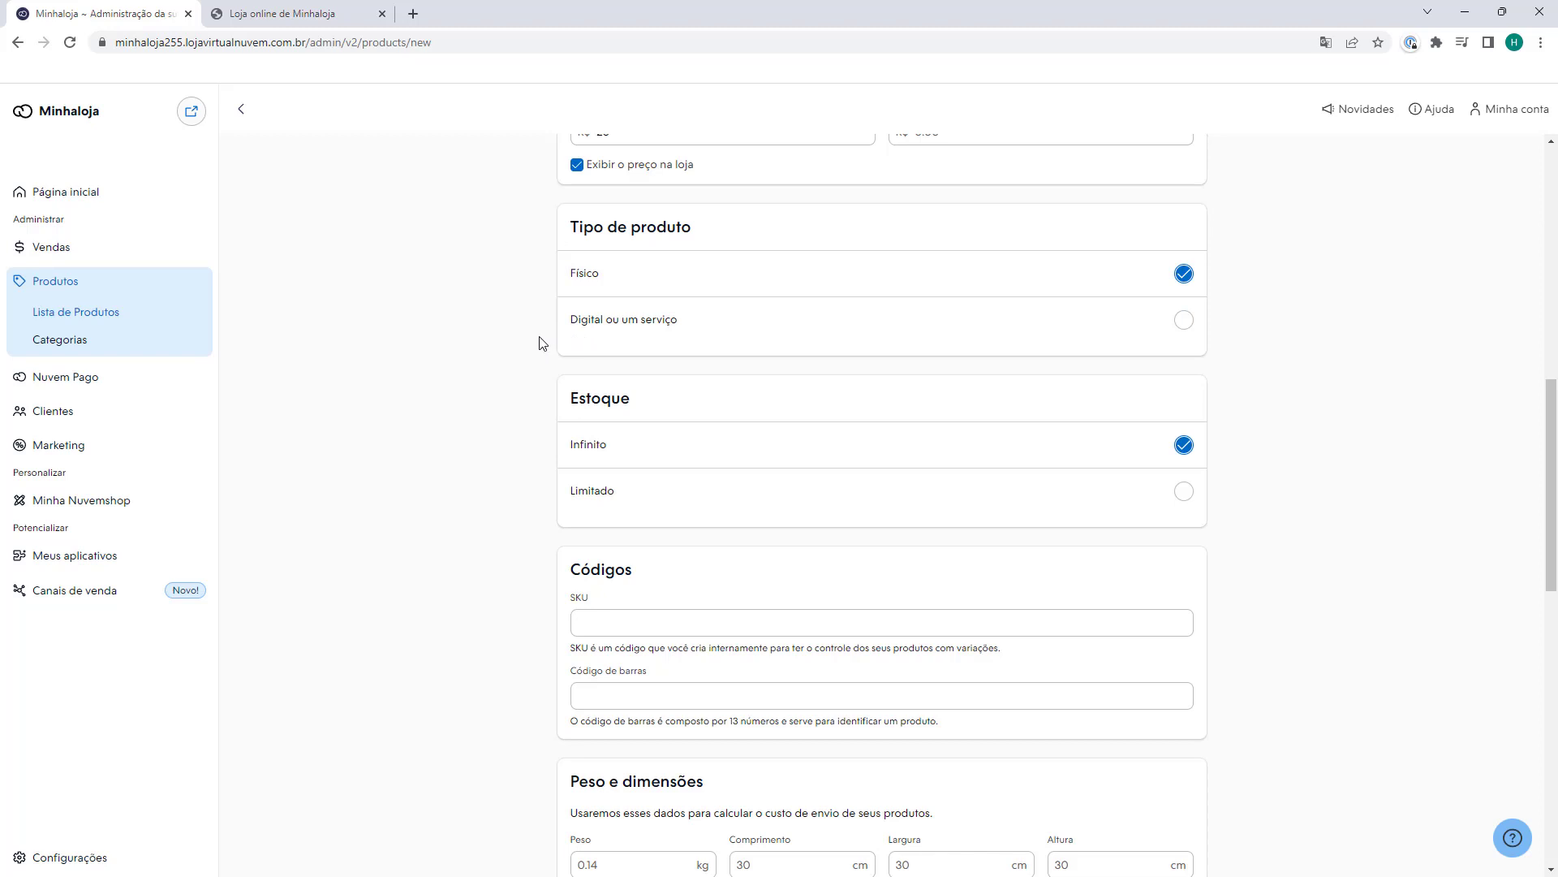
{"action": "scroll", "coordinate": [532, 320], "scroll_direction": "down", "scroll_amount": 2}
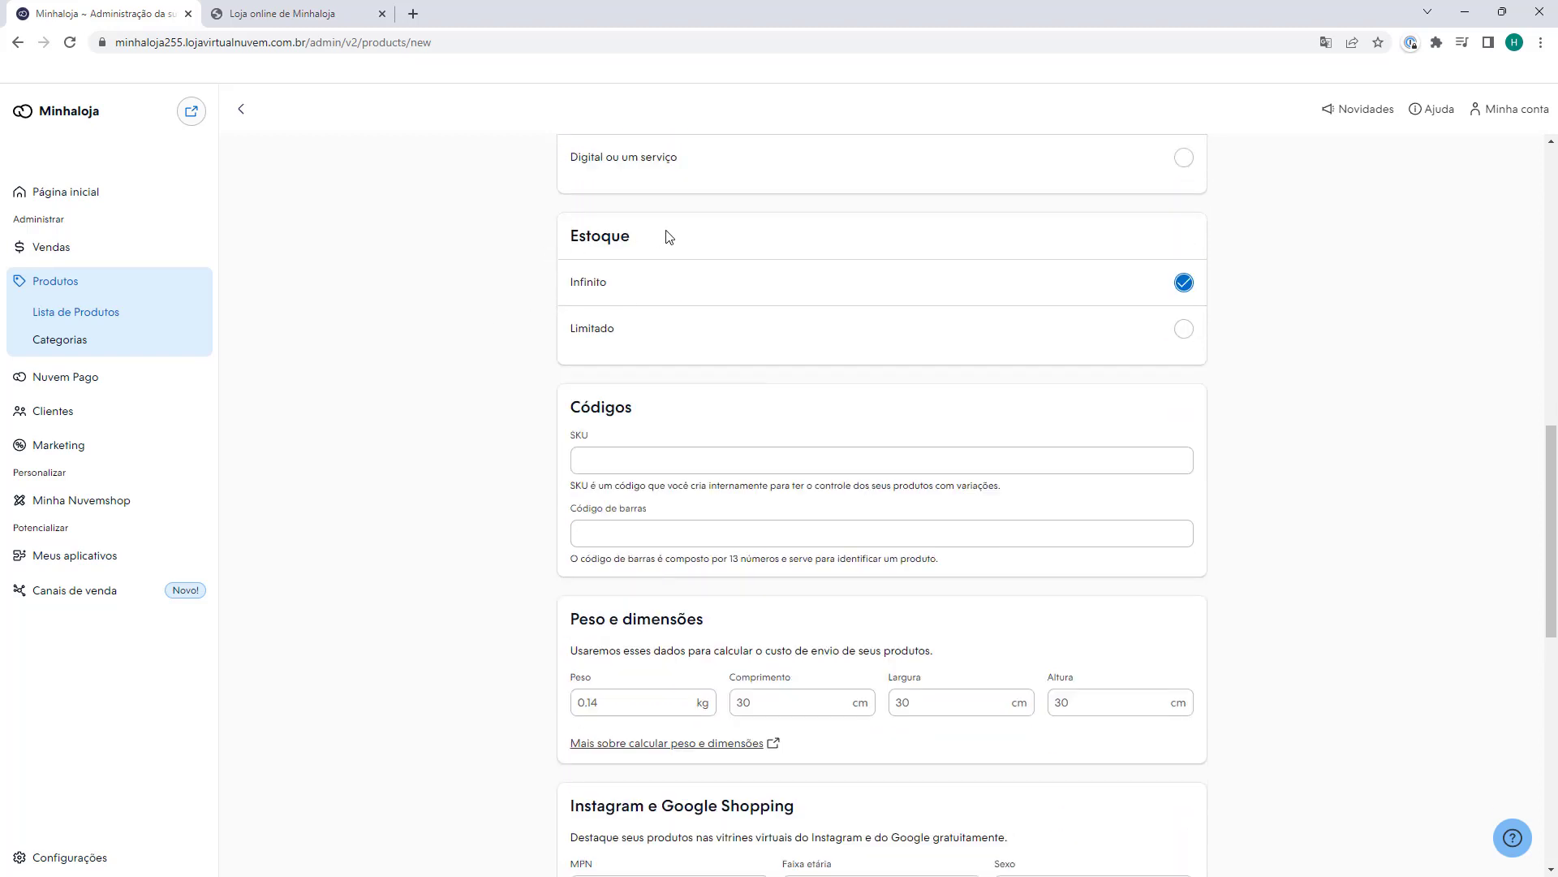
{"action": "left_click", "coordinate": [573, 331]}
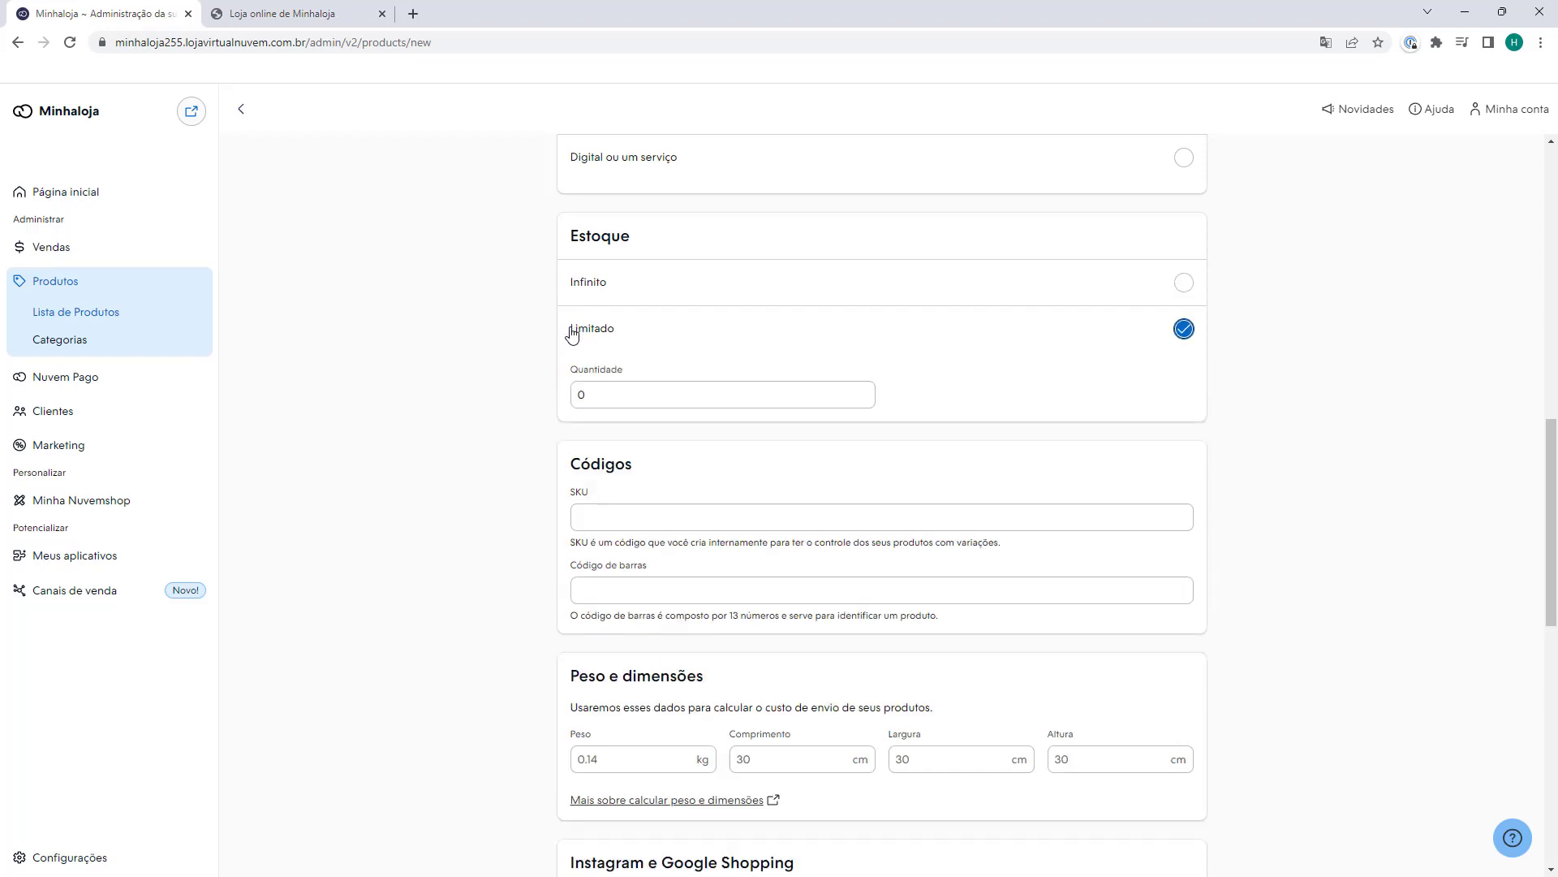
{"action": "left_click", "coordinate": [598, 392]}
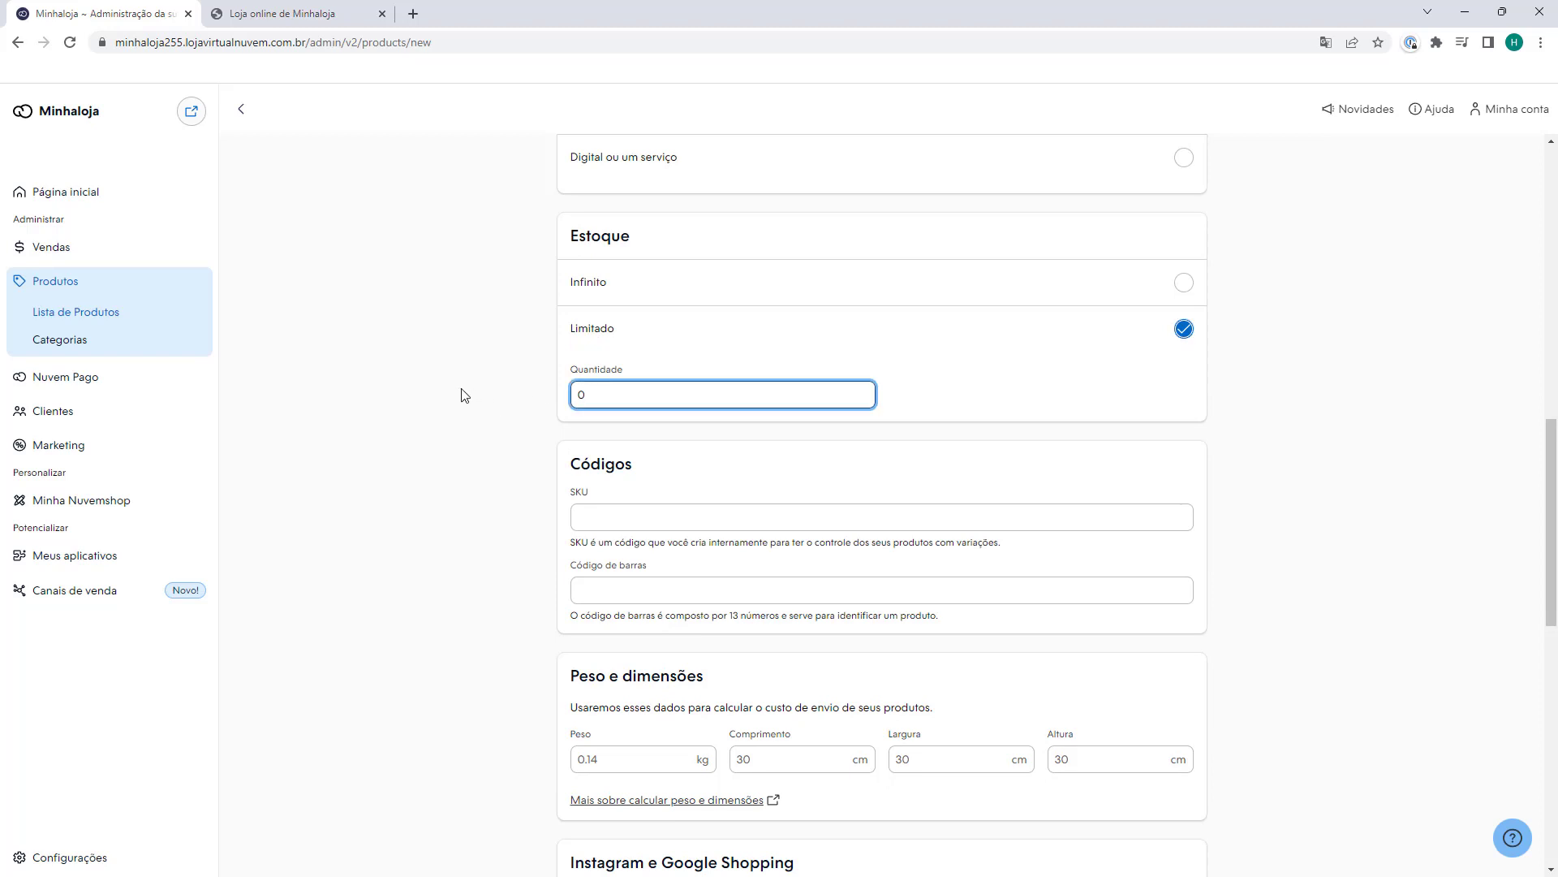
{"action": "left_click", "coordinate": [588, 294]}
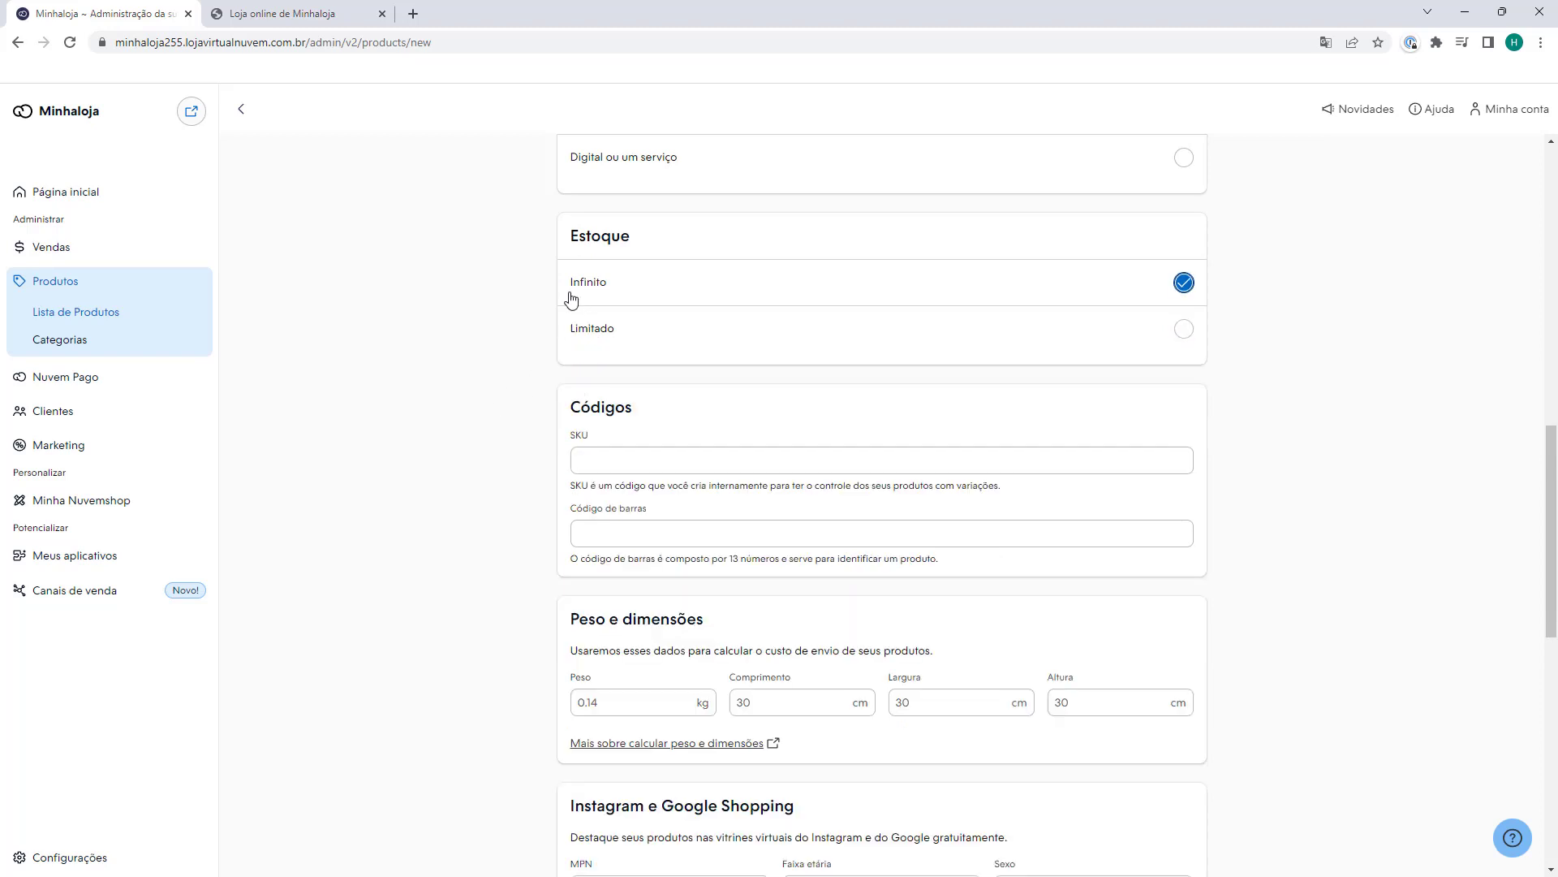
Review the product's Códigos, Peso e dimensões and Instagram e Google Shopping sections, and view the new category form without creating a category
{"action": "scroll", "coordinate": [499, 305], "scroll_direction": "down", "scroll_amount": 4}
{"action": "scroll", "coordinate": [499, 305], "scroll_direction": "up", "scroll_amount": 1}
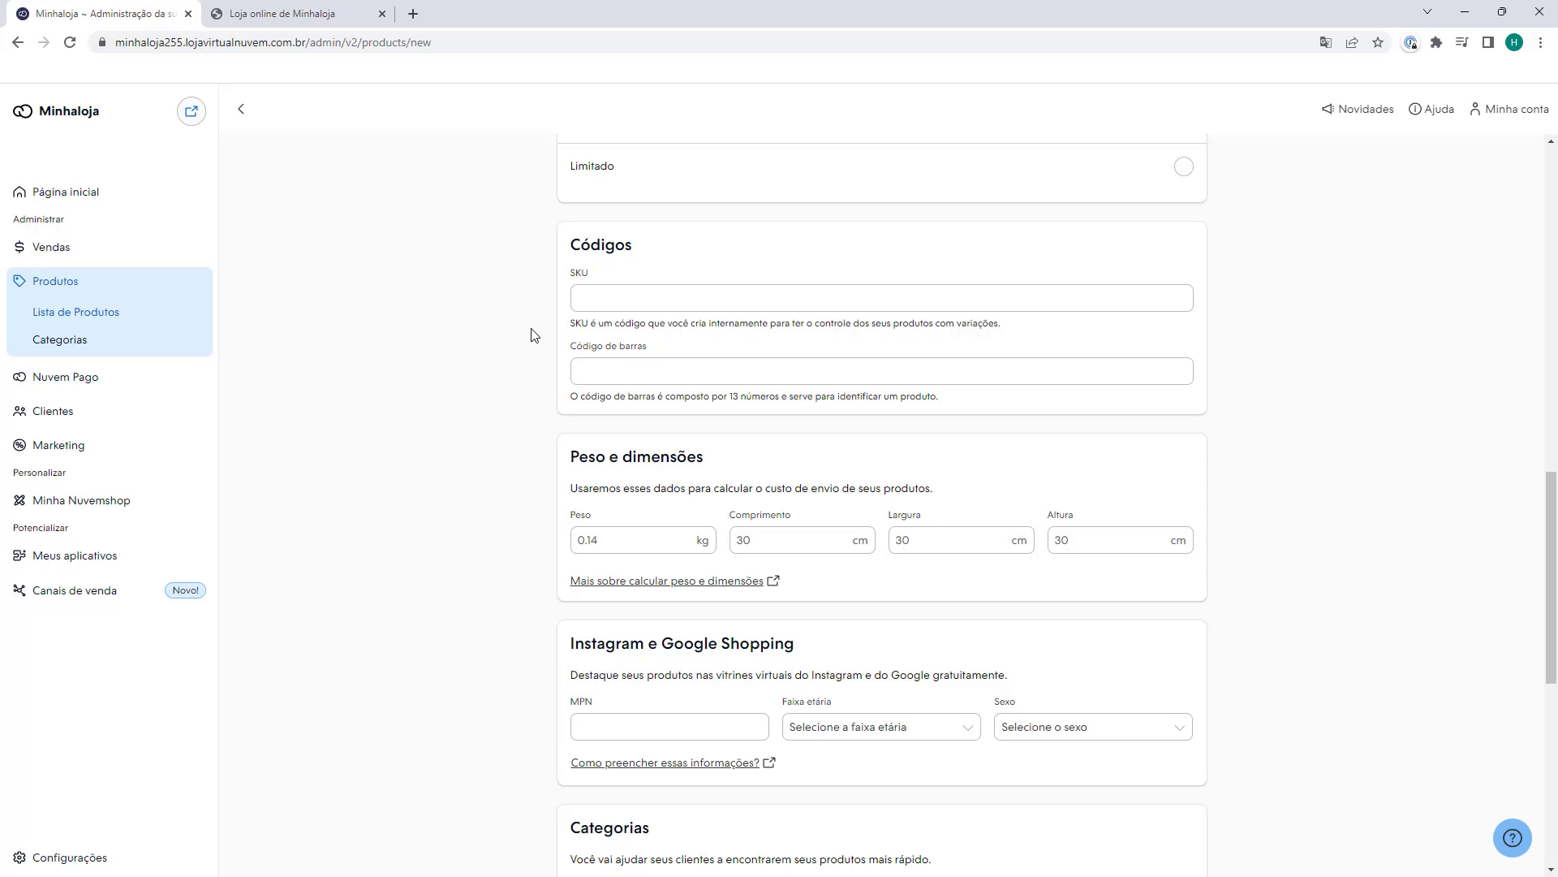
{"action": "scroll", "coordinate": [534, 334], "scroll_direction": "down", "scroll_amount": 2}
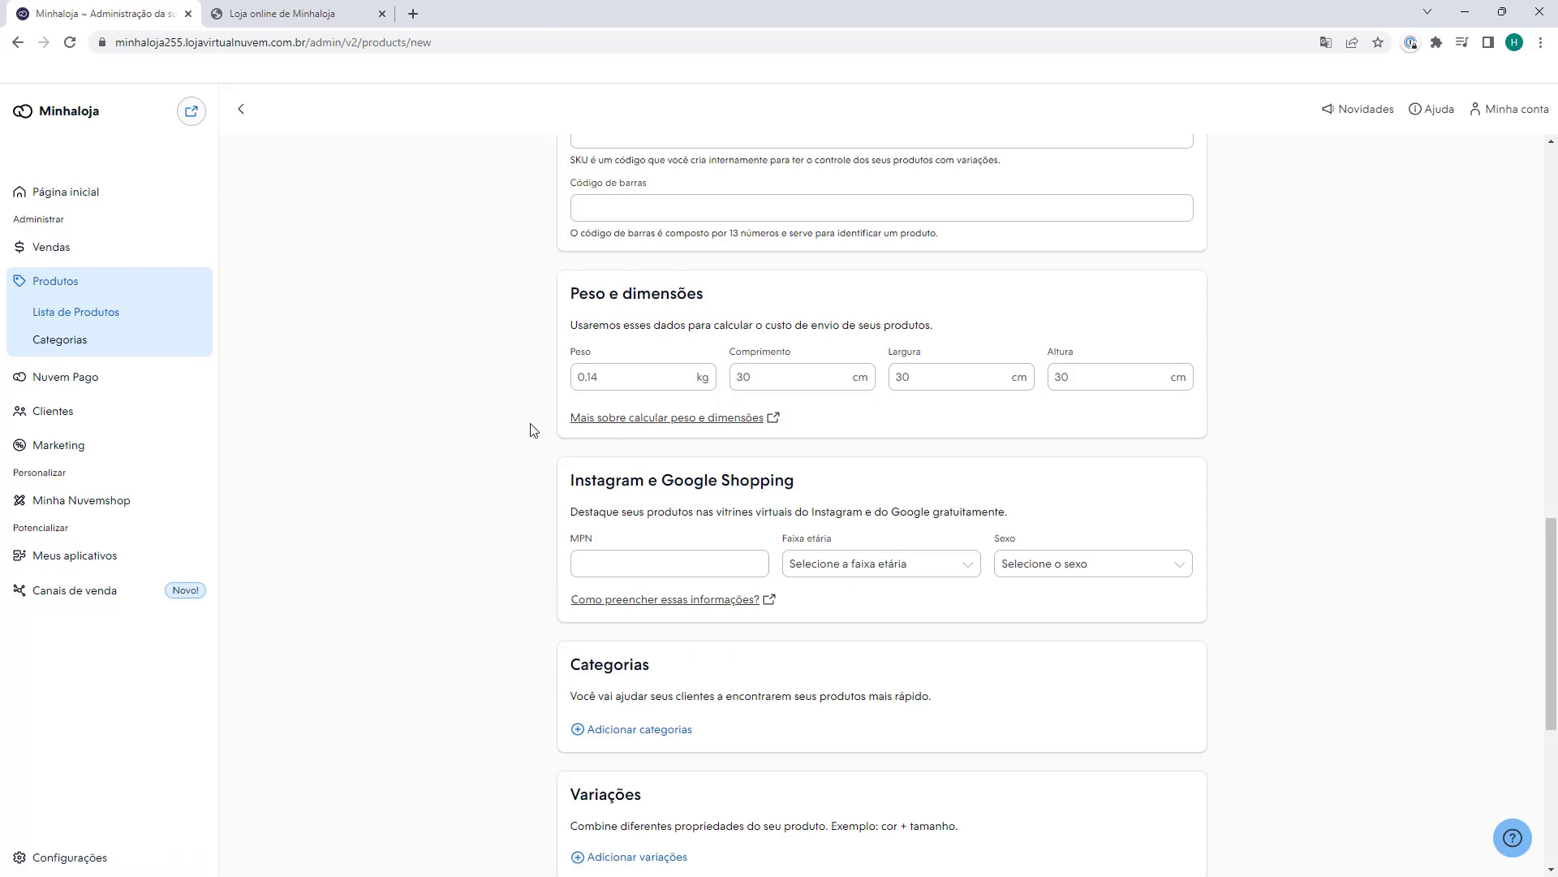
{"action": "scroll", "coordinate": [536, 389], "scroll_direction": "down", "scroll_amount": 2}
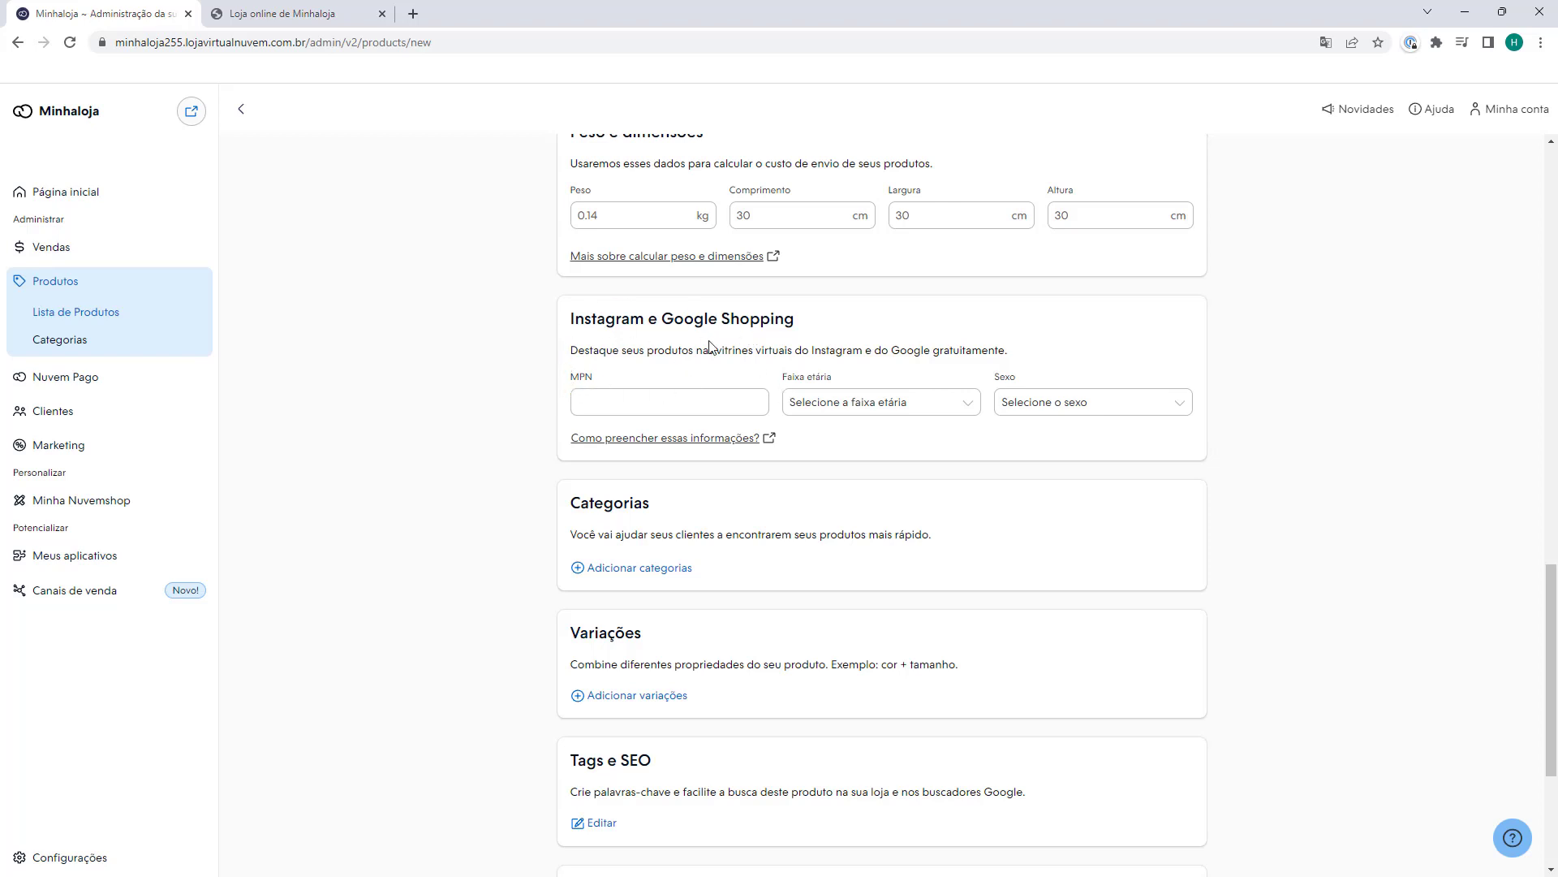
{"action": "scroll", "coordinate": [484, 338], "scroll_direction": "down", "scroll_amount": 2}
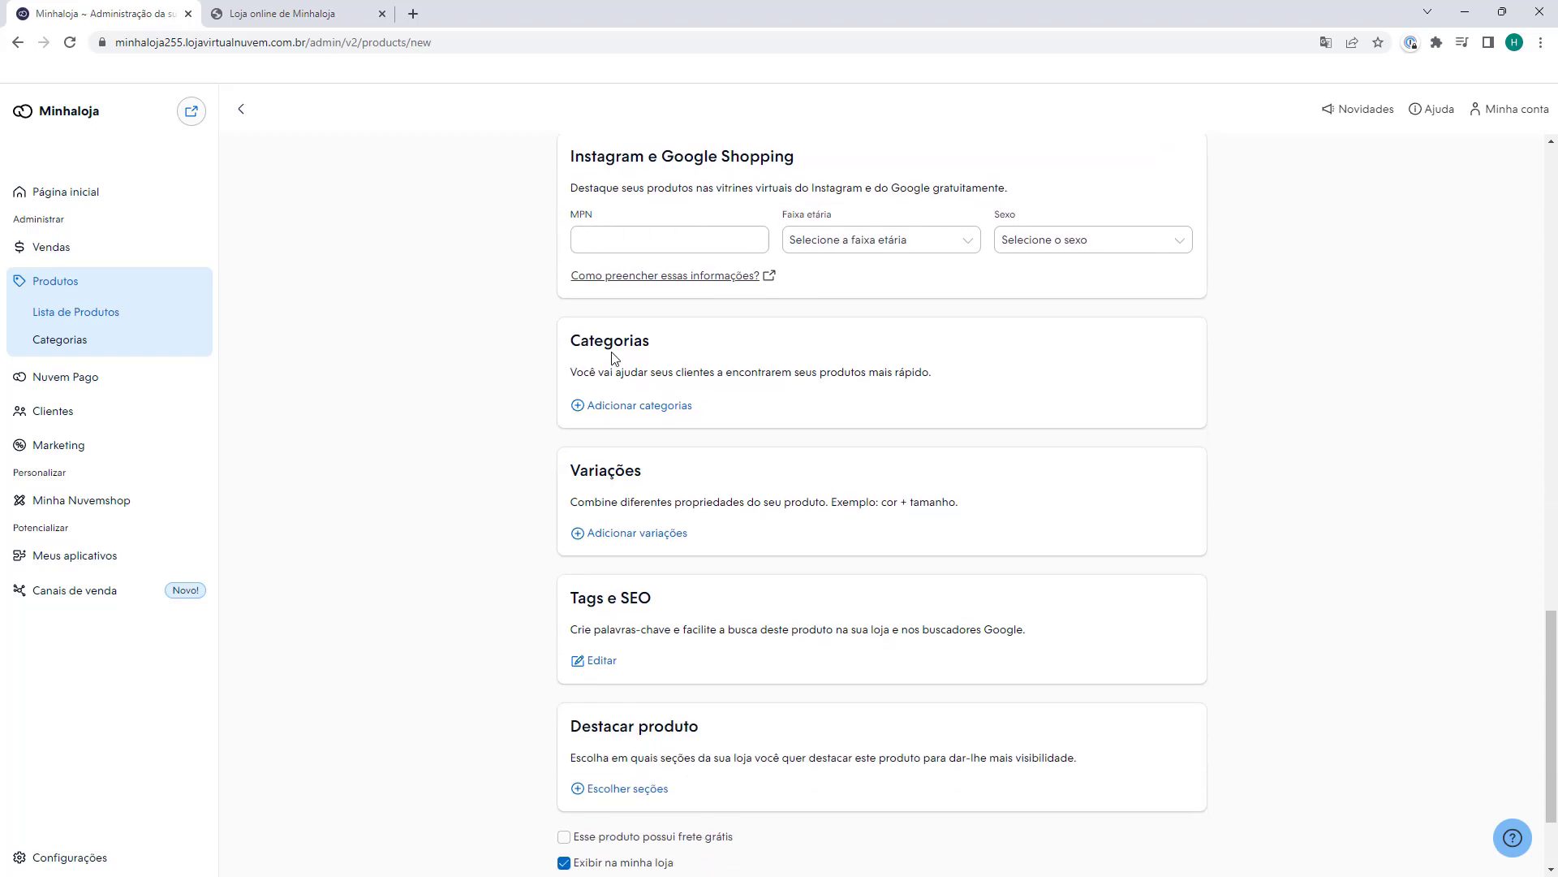
{"action": "left_click", "coordinate": [612, 409]}
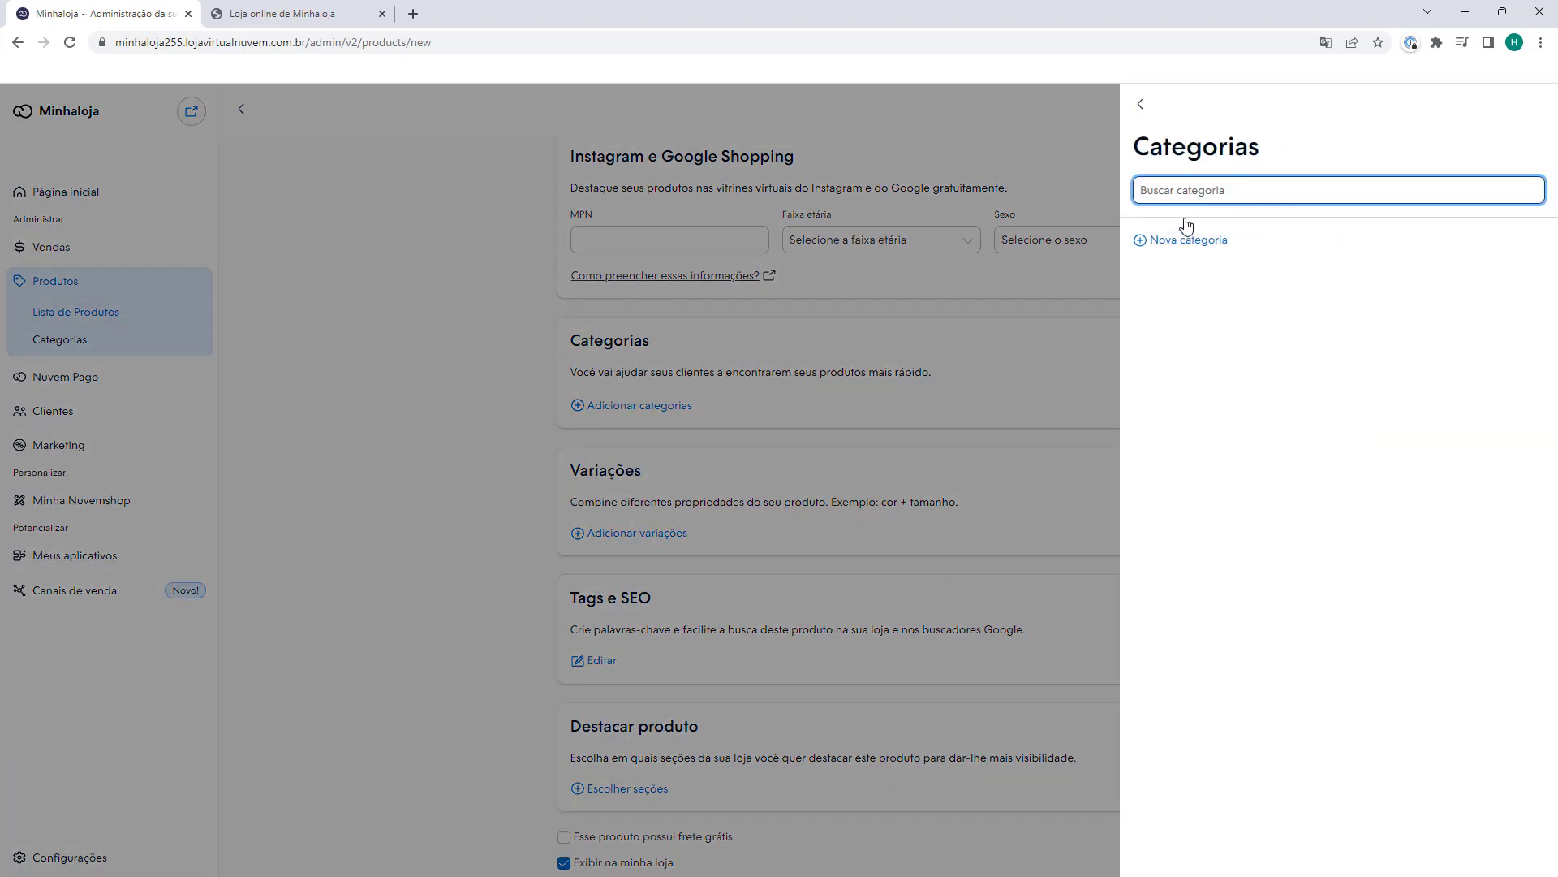
{"action": "left_click", "coordinate": [1165, 242]}
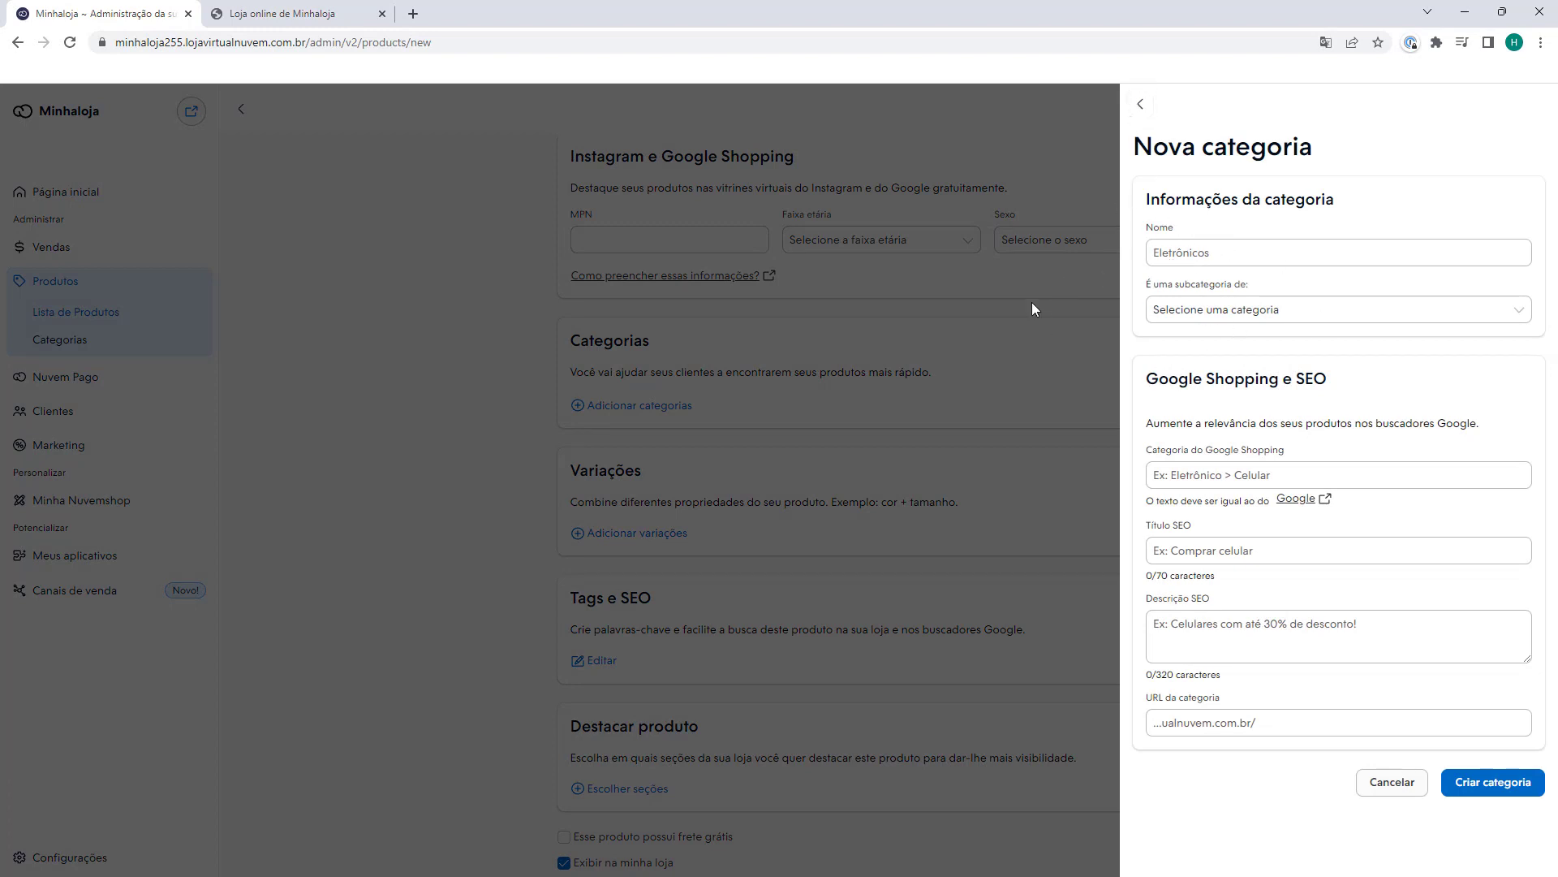
{"action": "left_click", "coordinate": [690, 332]}
{"action": "left_click", "coordinate": [753, 338]}
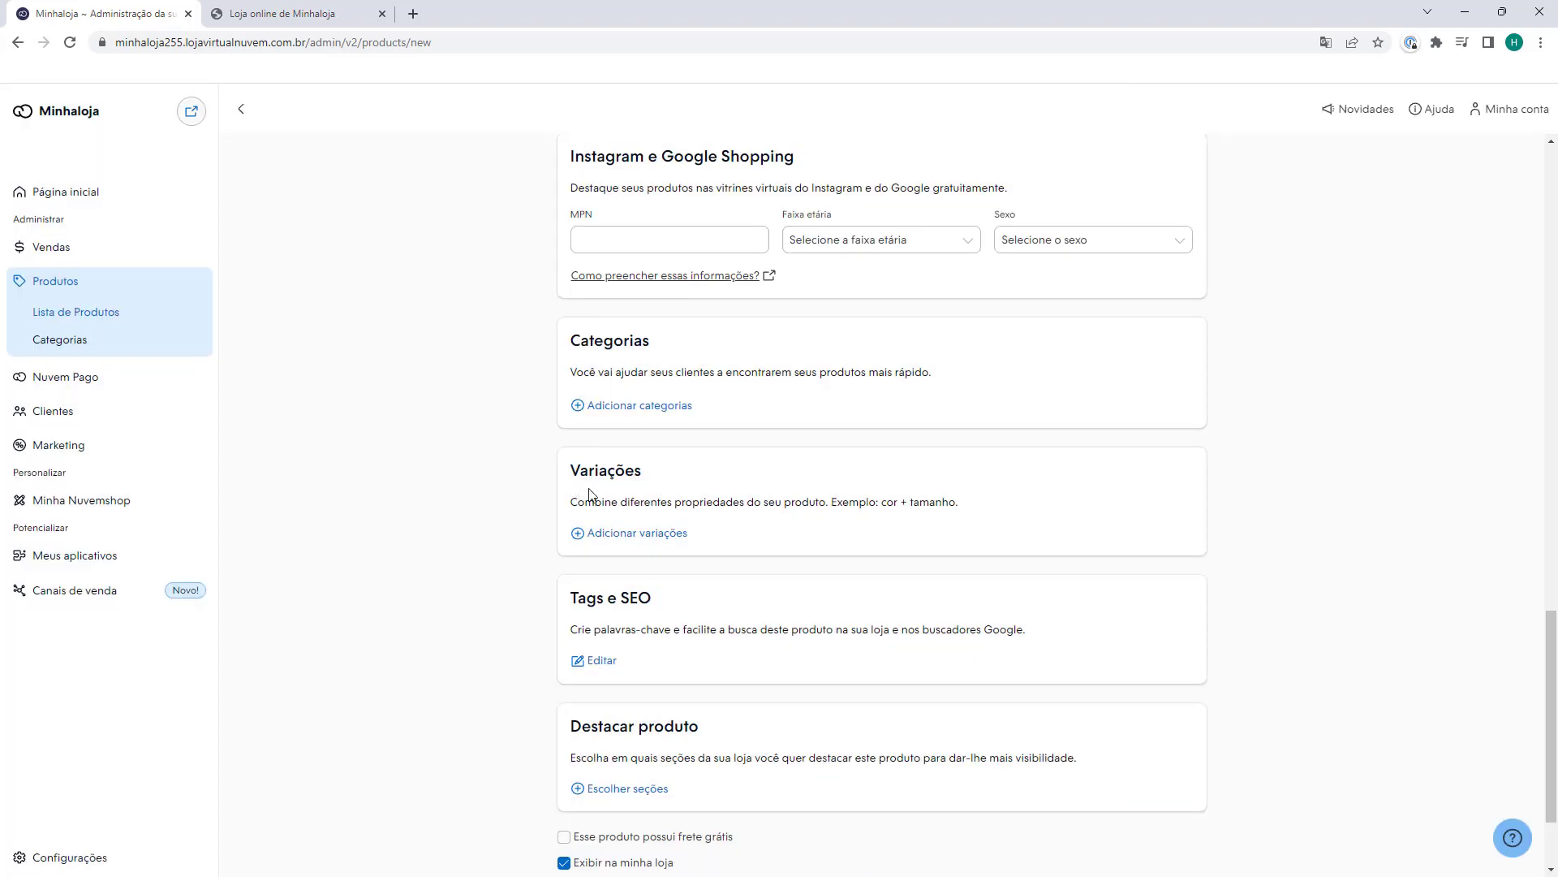
Check which store sections can highlight the product under Destacar produto, and leave them all unselected
{"action": "scroll", "coordinate": [542, 509], "scroll_direction": "down", "scroll_amount": 1}
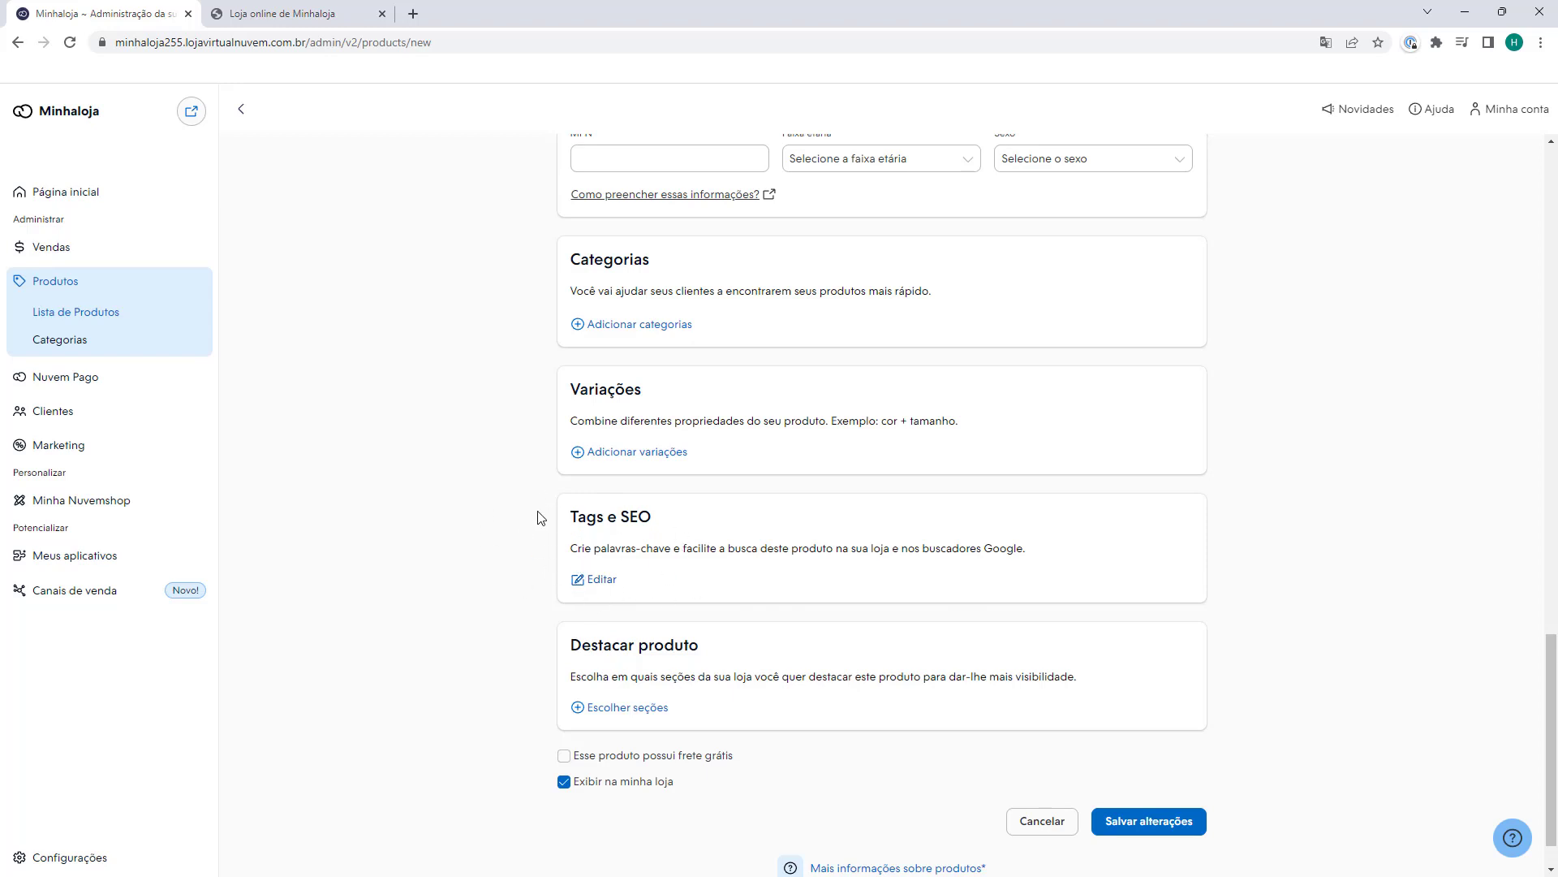
{"action": "scroll", "coordinate": [512, 518], "scroll_direction": "down", "scroll_amount": 1}
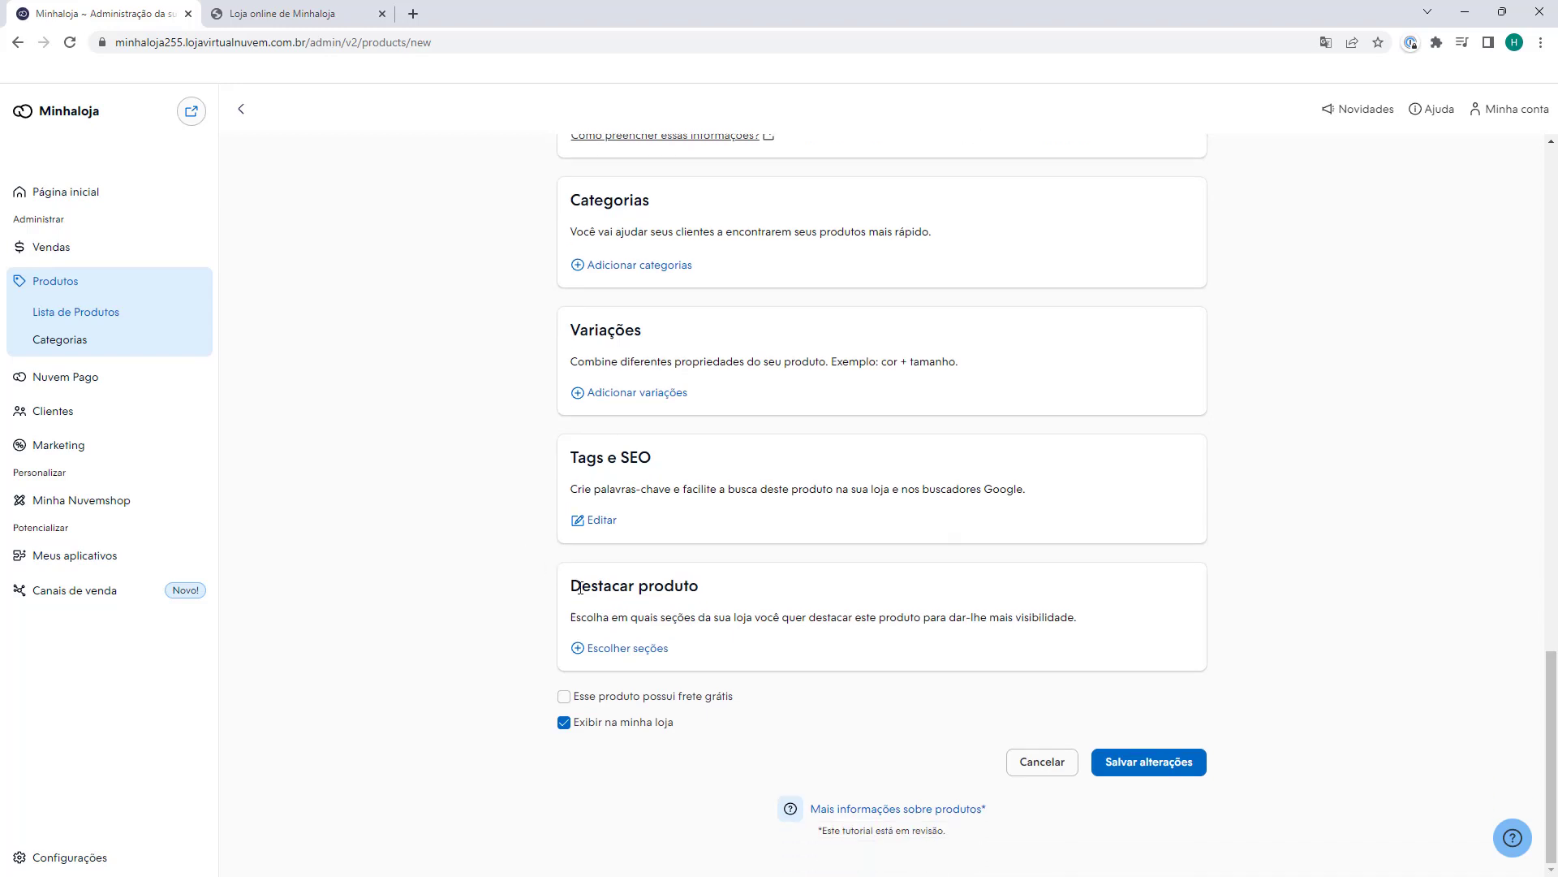
{"action": "left_click_drag", "start_coordinate": [574, 589], "coordinate": [654, 586]}
{"action": "left_click", "coordinate": [637, 585]}
{"action": "left_click", "coordinate": [581, 650]}
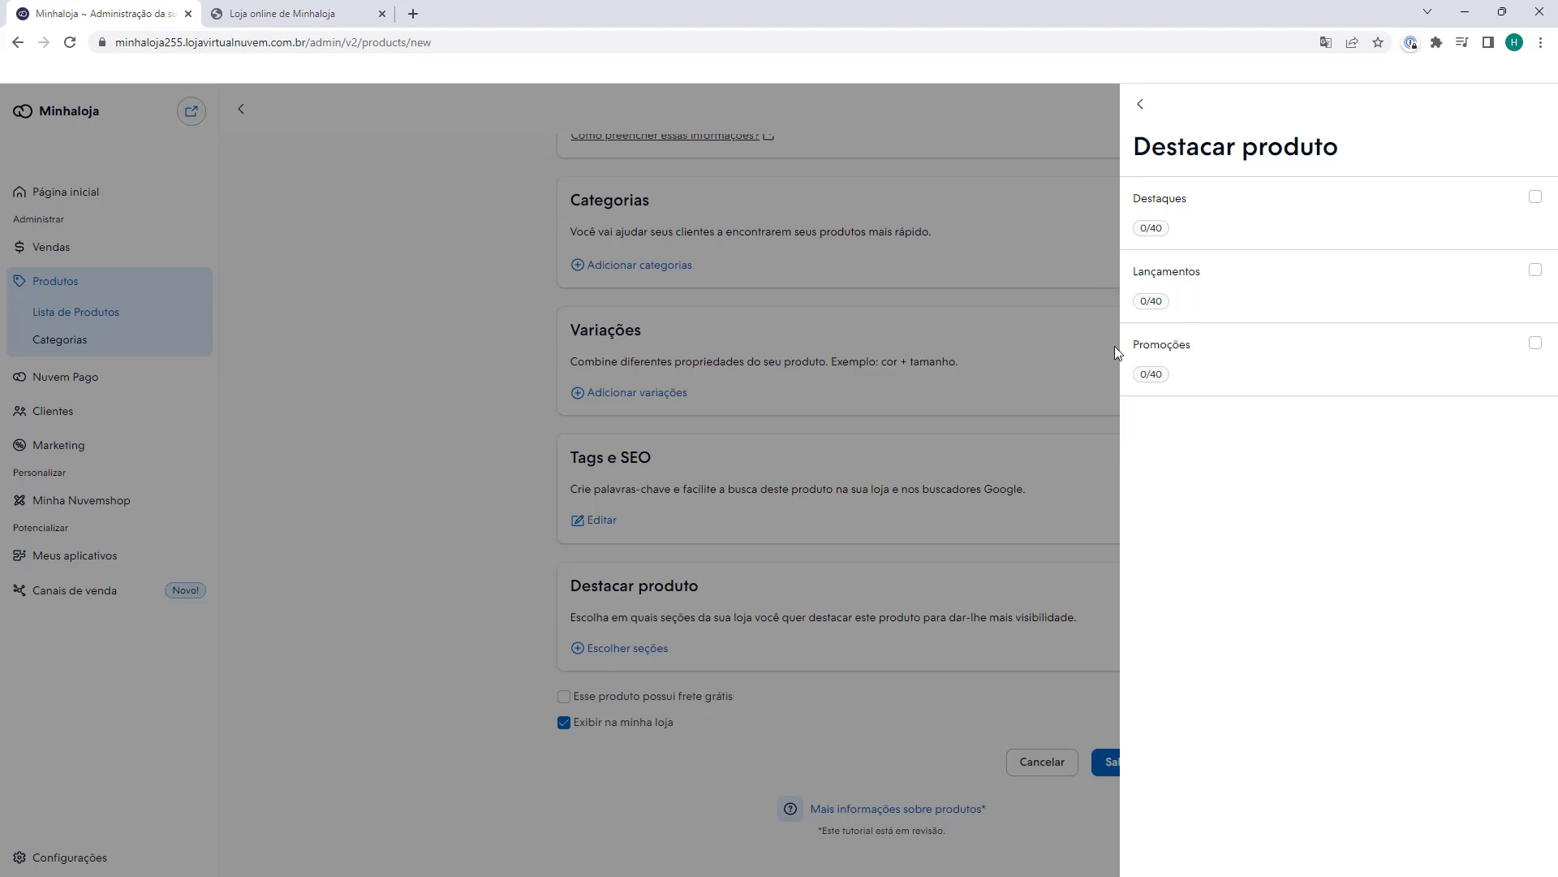
{"action": "left_click", "coordinate": [858, 420]}
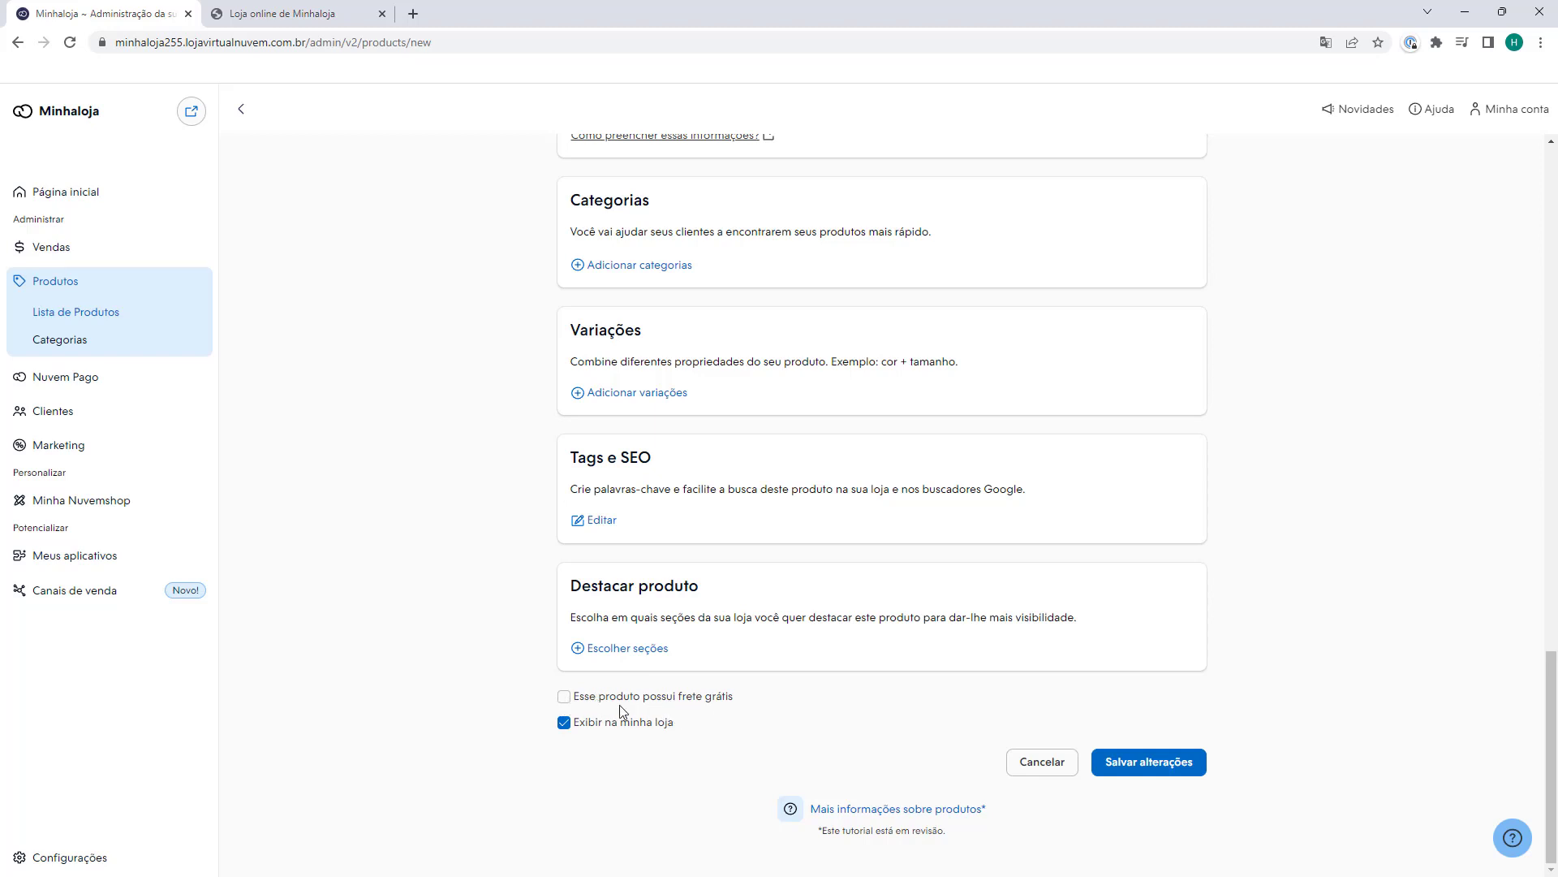
Try the free shipping and Exibir na minha loja options, restore them to off and on respectively, and save the product
{"action": "left_click", "coordinate": [564, 696]}
{"action": "left_click", "coordinate": [564, 696]}
{"action": "left_click", "coordinate": [565, 726]}
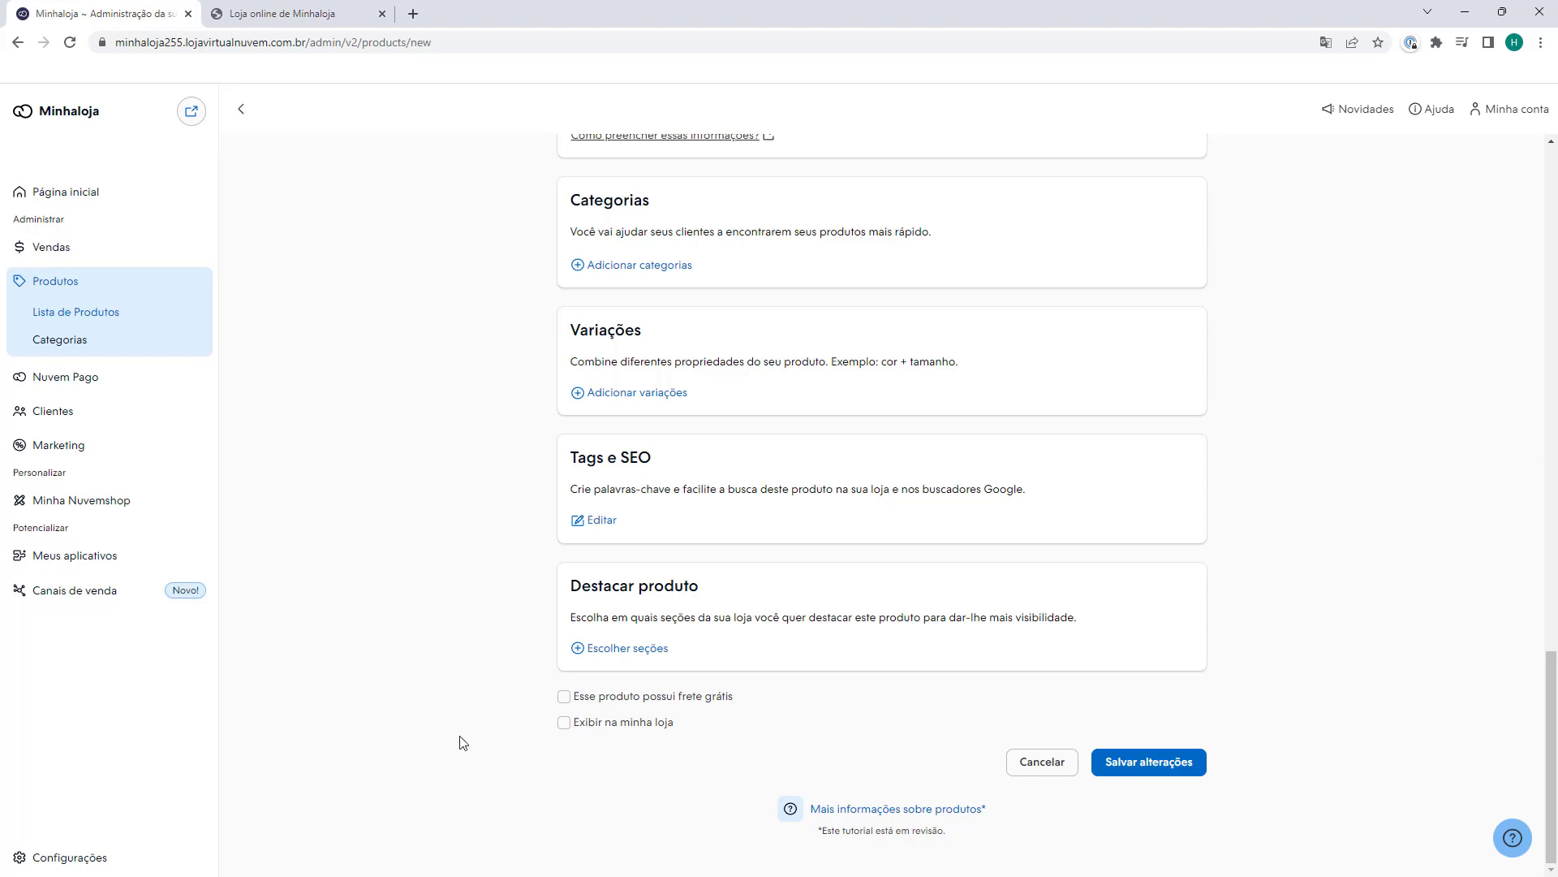
{"action": "left_click", "coordinate": [565, 726]}
{"action": "left_click", "coordinate": [1131, 773]}
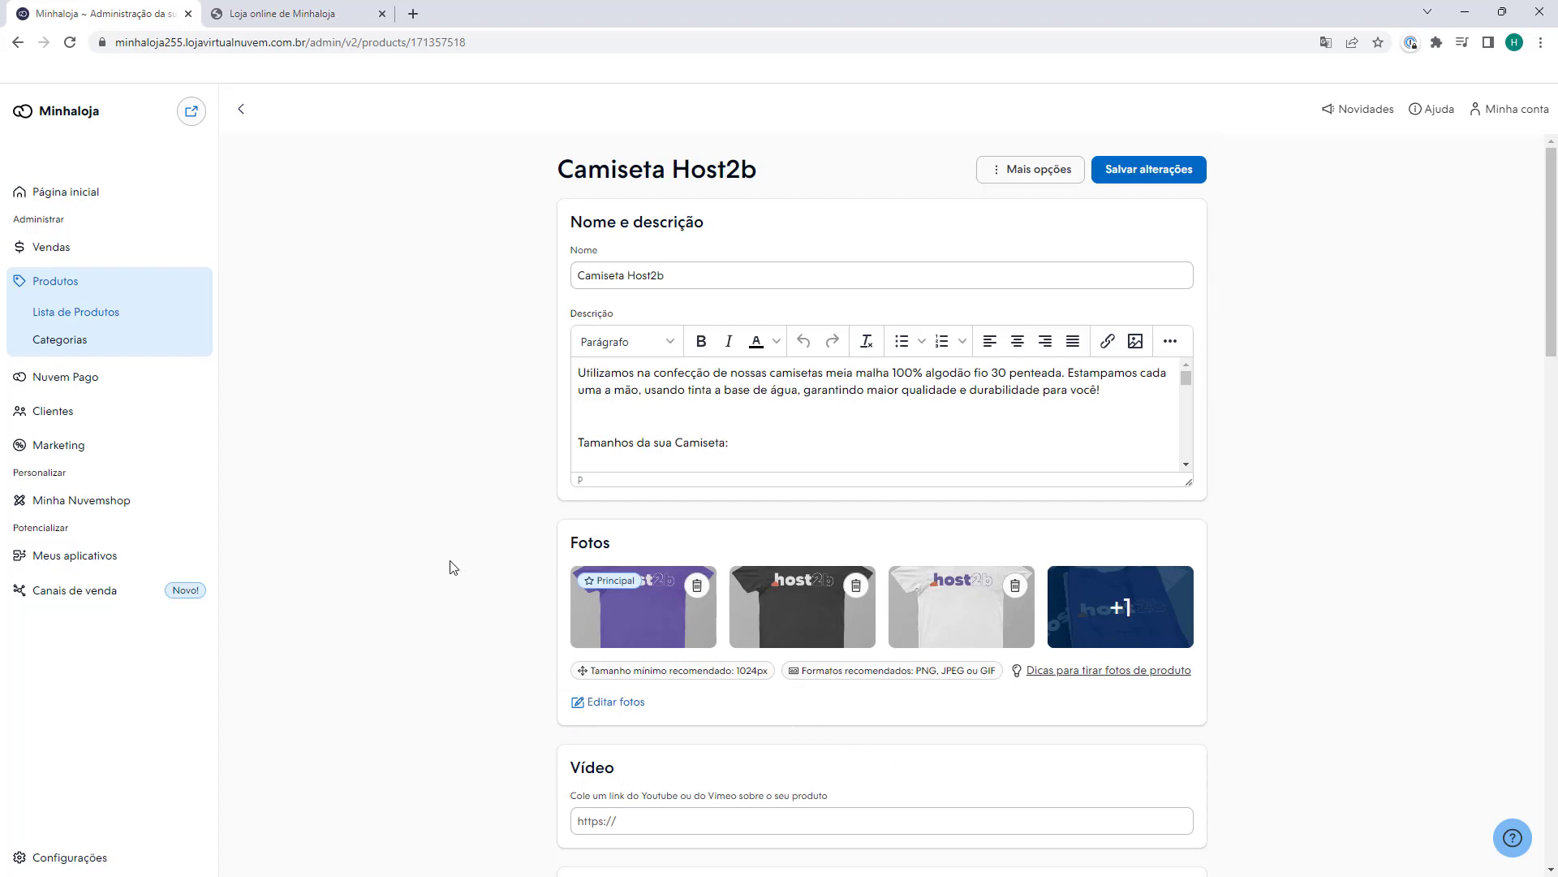
View the online store's Destaques section, accept the cookie notice, and open the Camiseta Host2b product page
{"action": "left_click", "coordinate": [192, 111]}
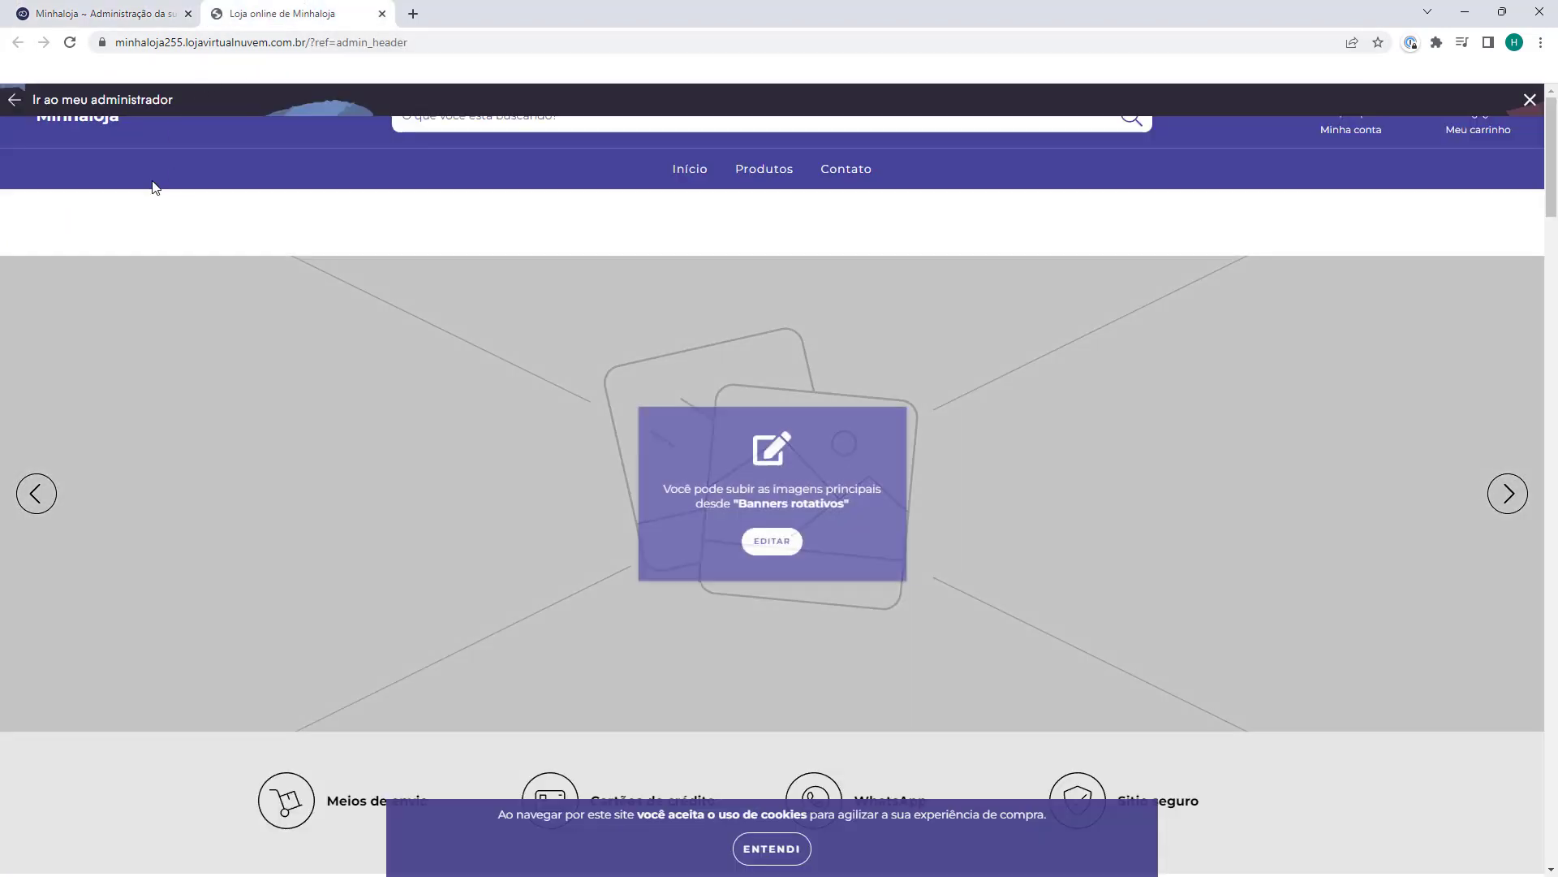
{"action": "scroll", "coordinate": [385, 520], "scroll_direction": "down", "scroll_amount": 5}
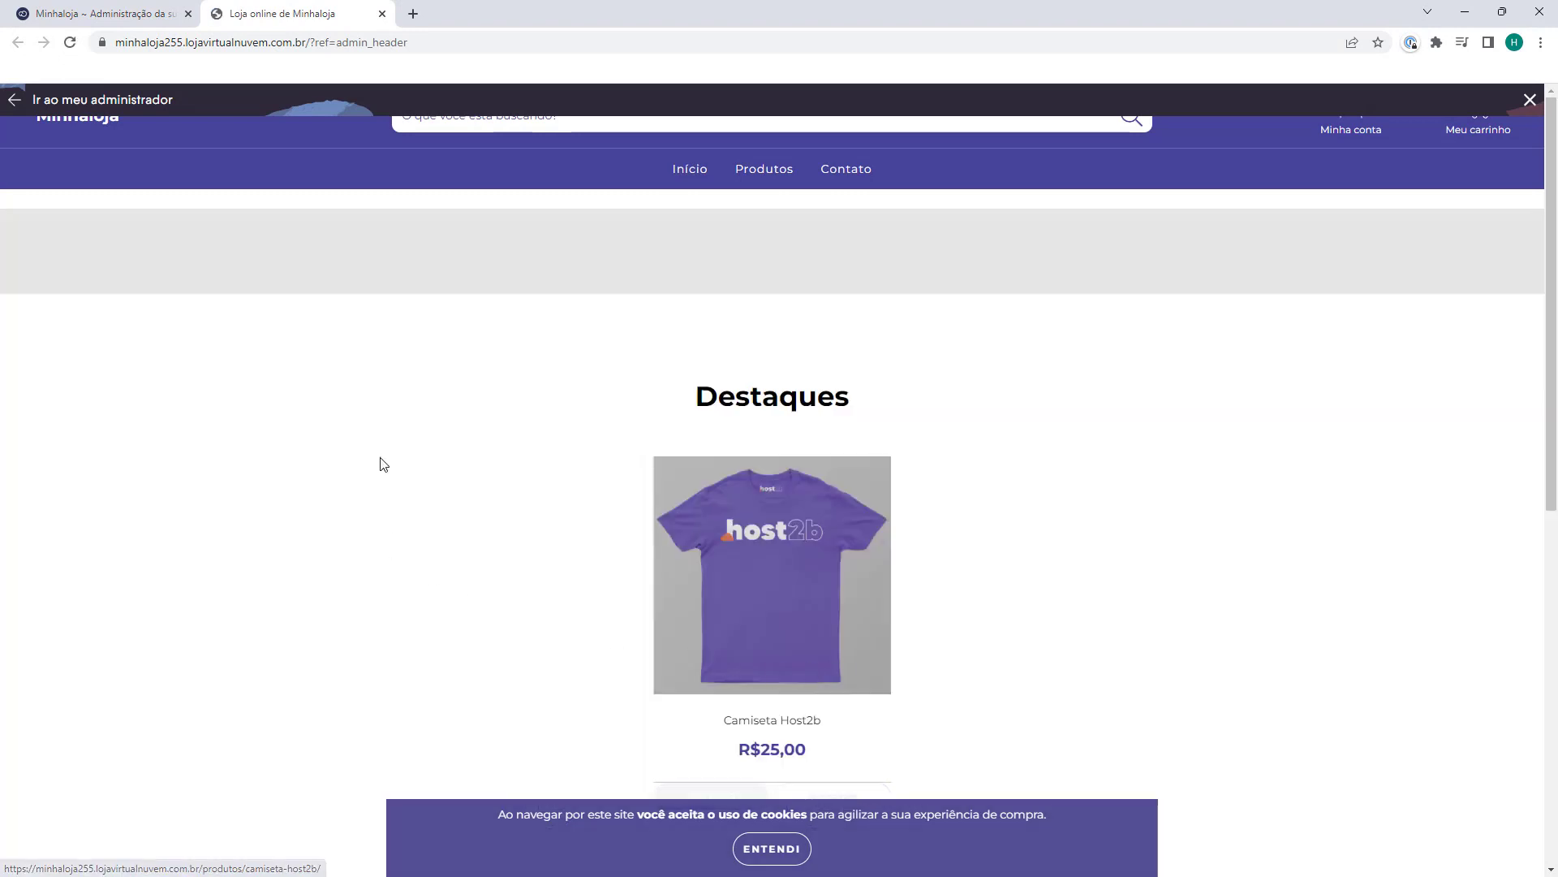
{"action": "scroll", "coordinate": [760, 613], "scroll_direction": "down", "scroll_amount": 1}
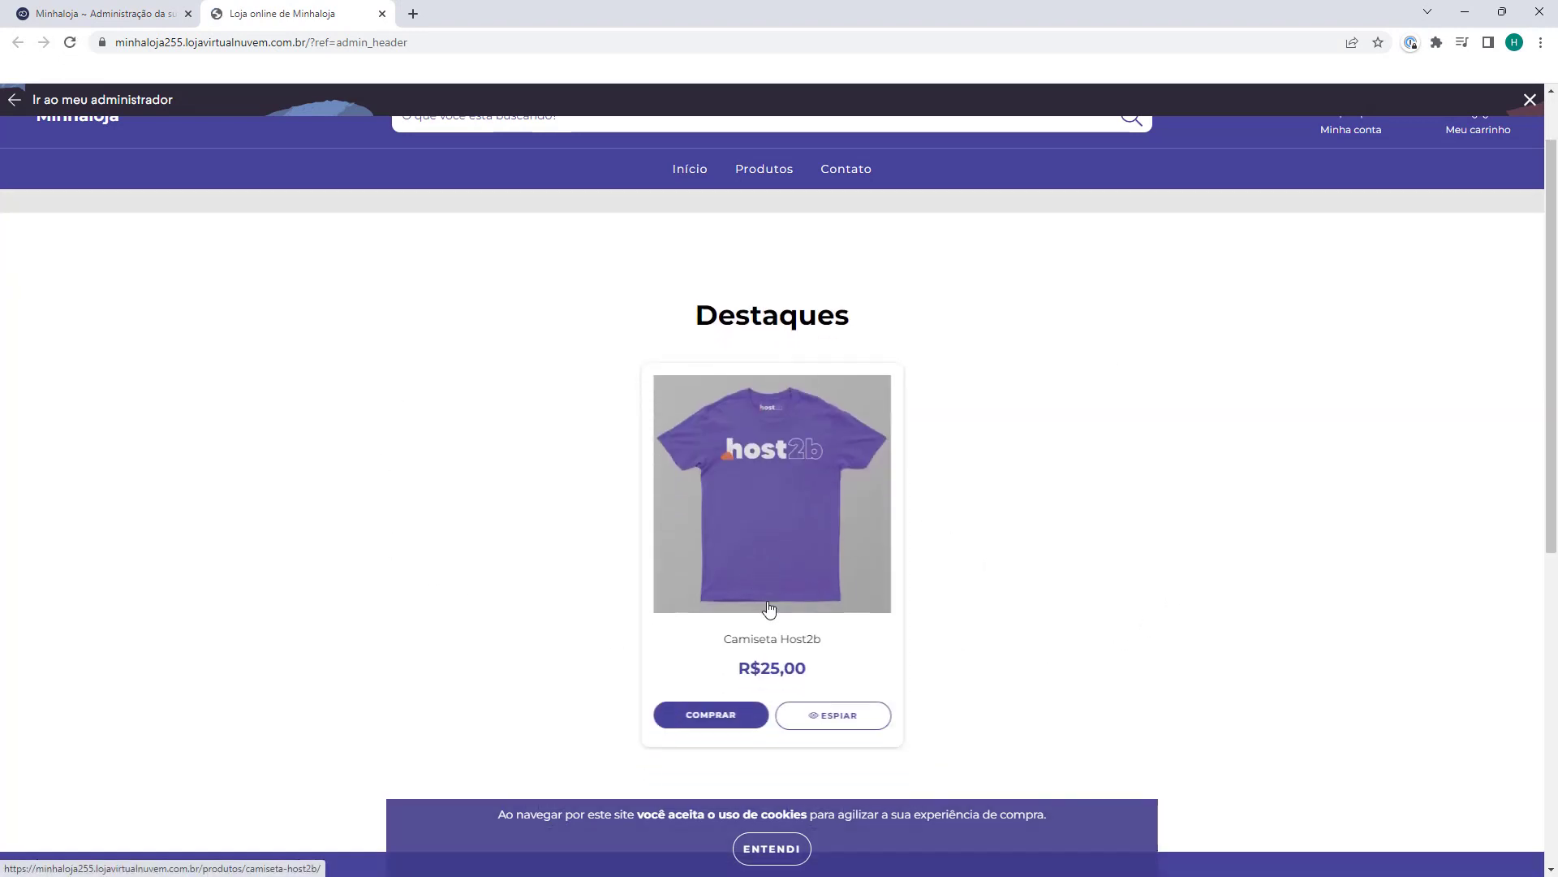
{"action": "left_click", "coordinate": [772, 848]}
{"action": "left_click", "coordinate": [793, 503]}
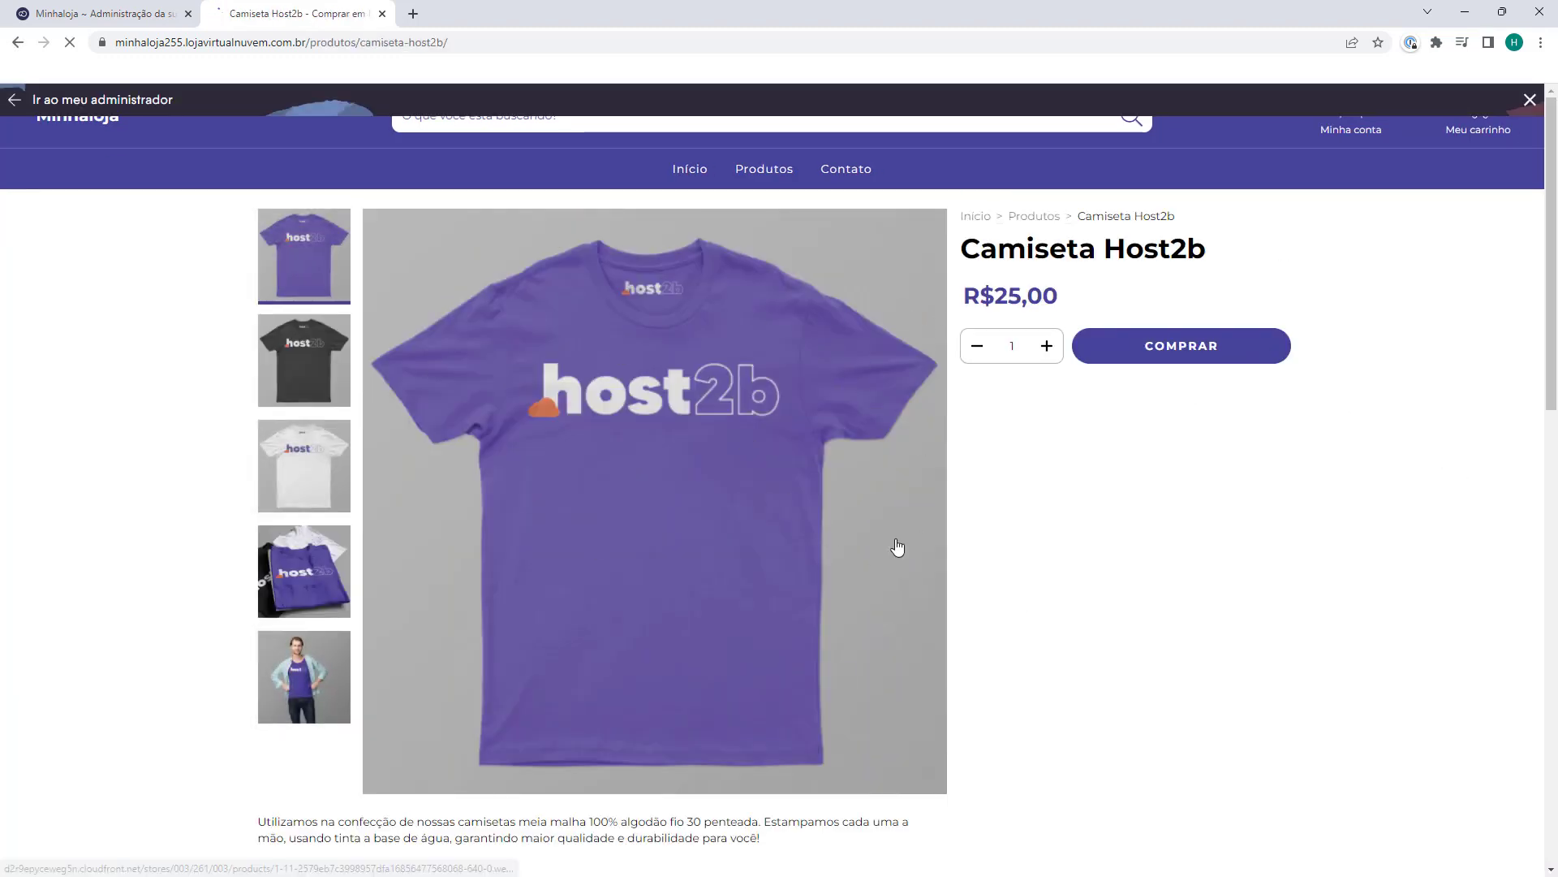
Review the Camiseta Host2b description and size measurements, and view the purple shirt's photo in the gallery
{"action": "scroll", "coordinate": [715, 464], "scroll_direction": "down", "scroll_amount": 3}
{"action": "scroll", "coordinate": [715, 464], "scroll_direction": "down", "scroll_amount": 9}
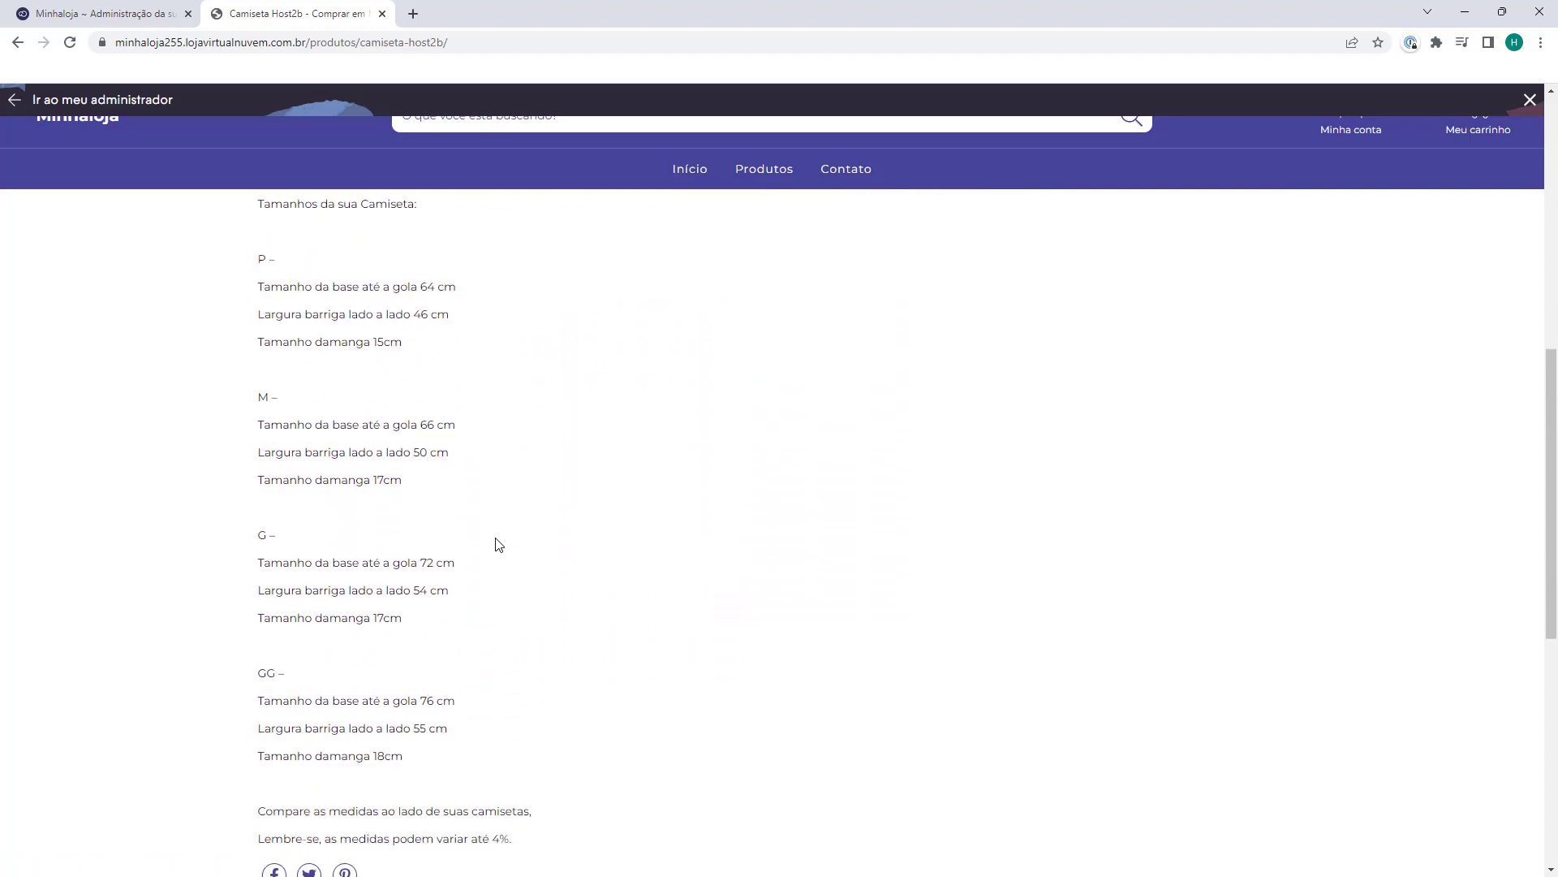
{"action": "scroll", "coordinate": [520, 568], "scroll_direction": "up", "scroll_amount": 4}
{"action": "scroll", "coordinate": [505, 566], "scroll_direction": "up", "scroll_amount": 7}
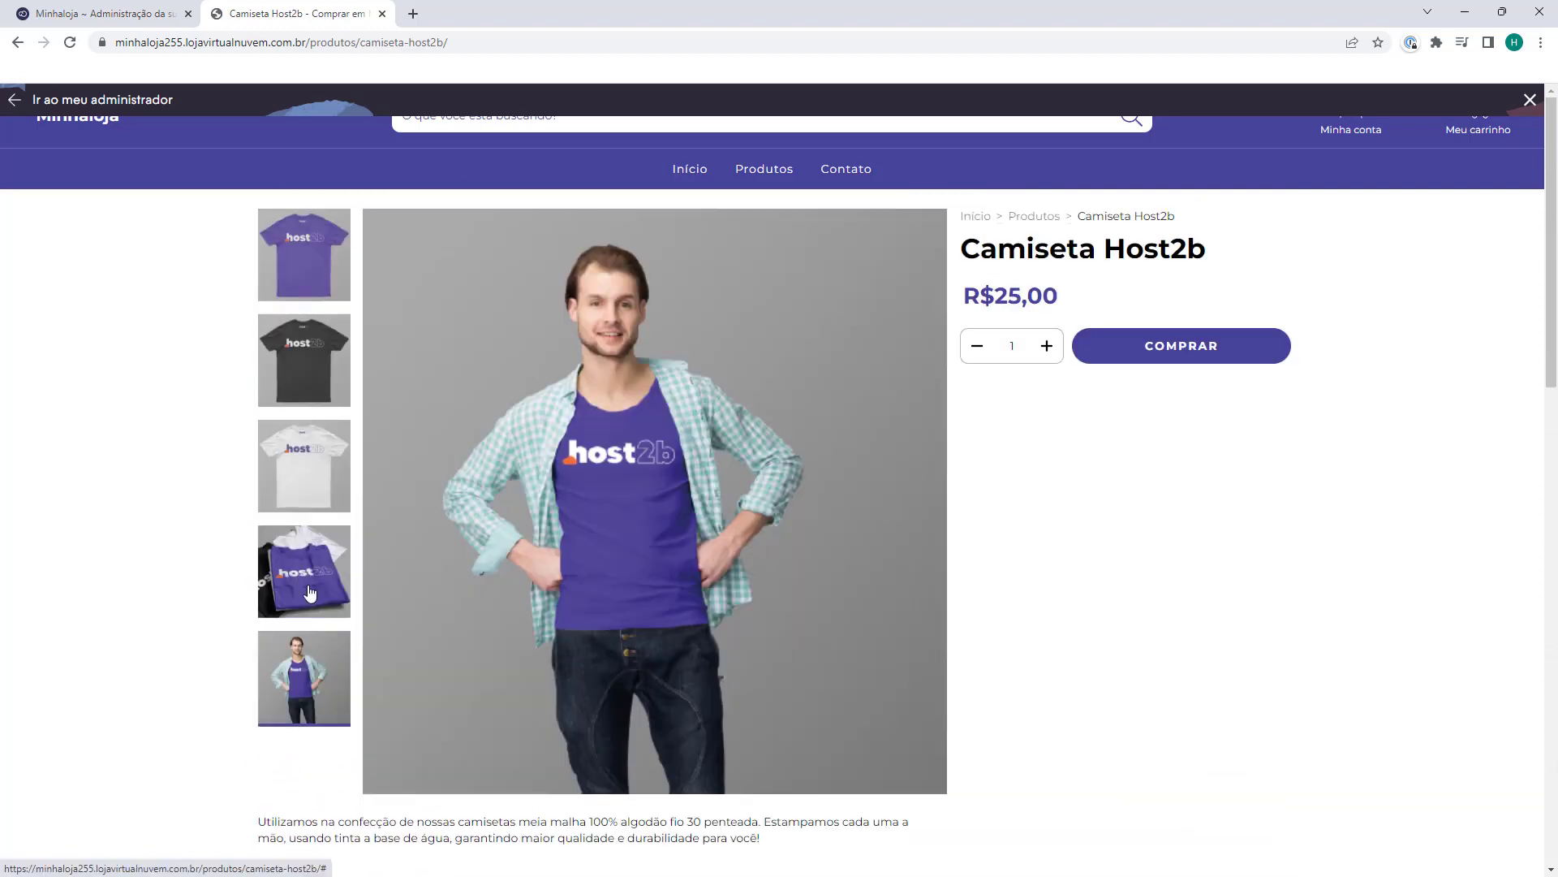
{"action": "left_click", "coordinate": [316, 293]}
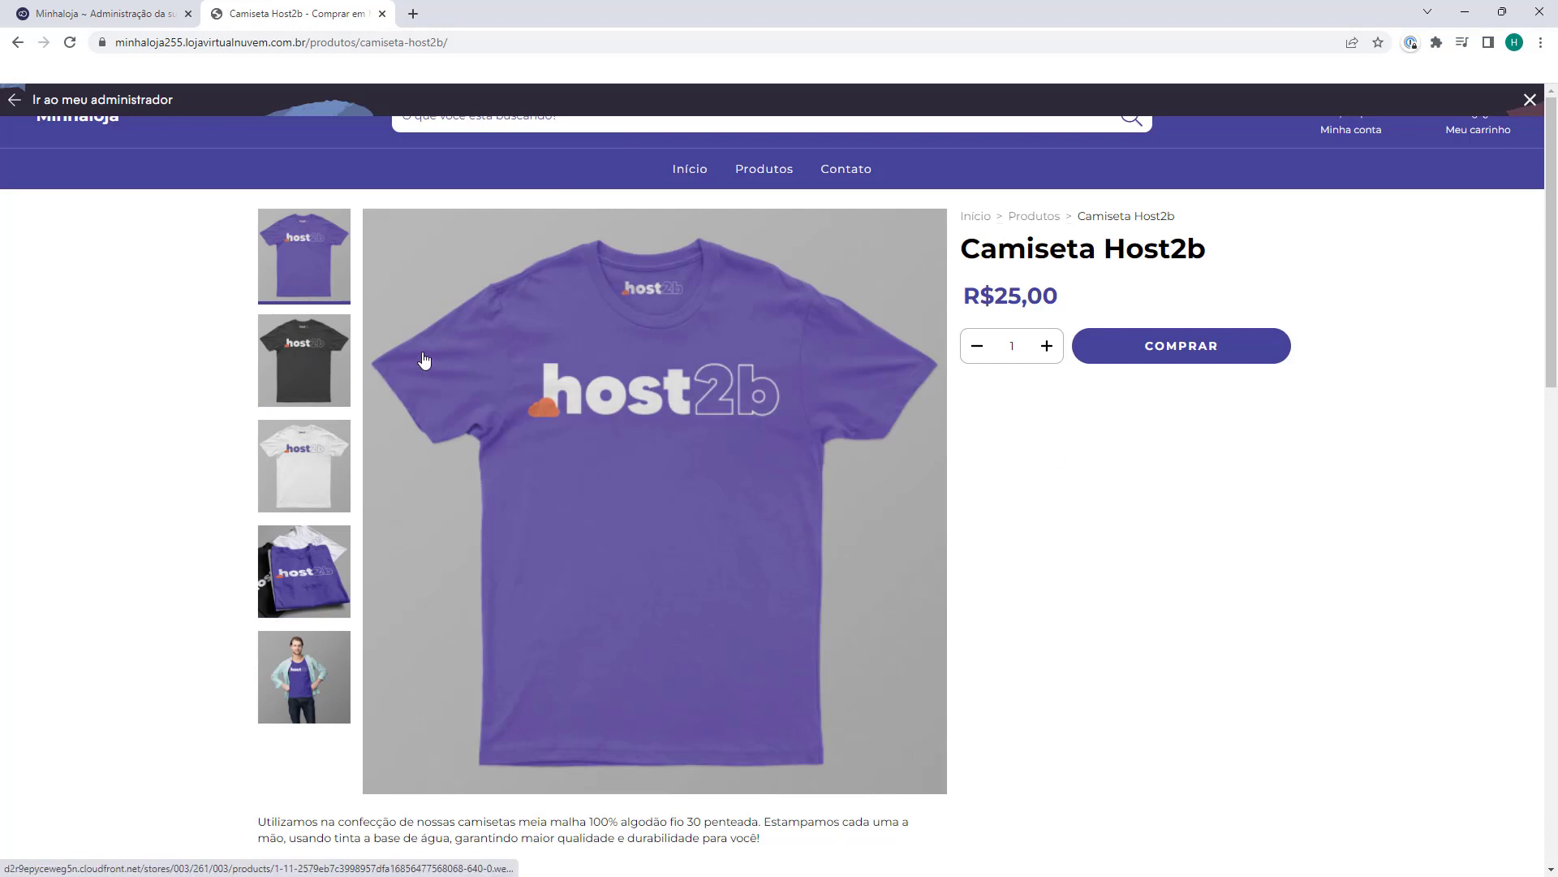
Look over the store's home page down to the newsletter and footer, and return to the admin's Página inicial
{"action": "left_click", "coordinate": [682, 168]}
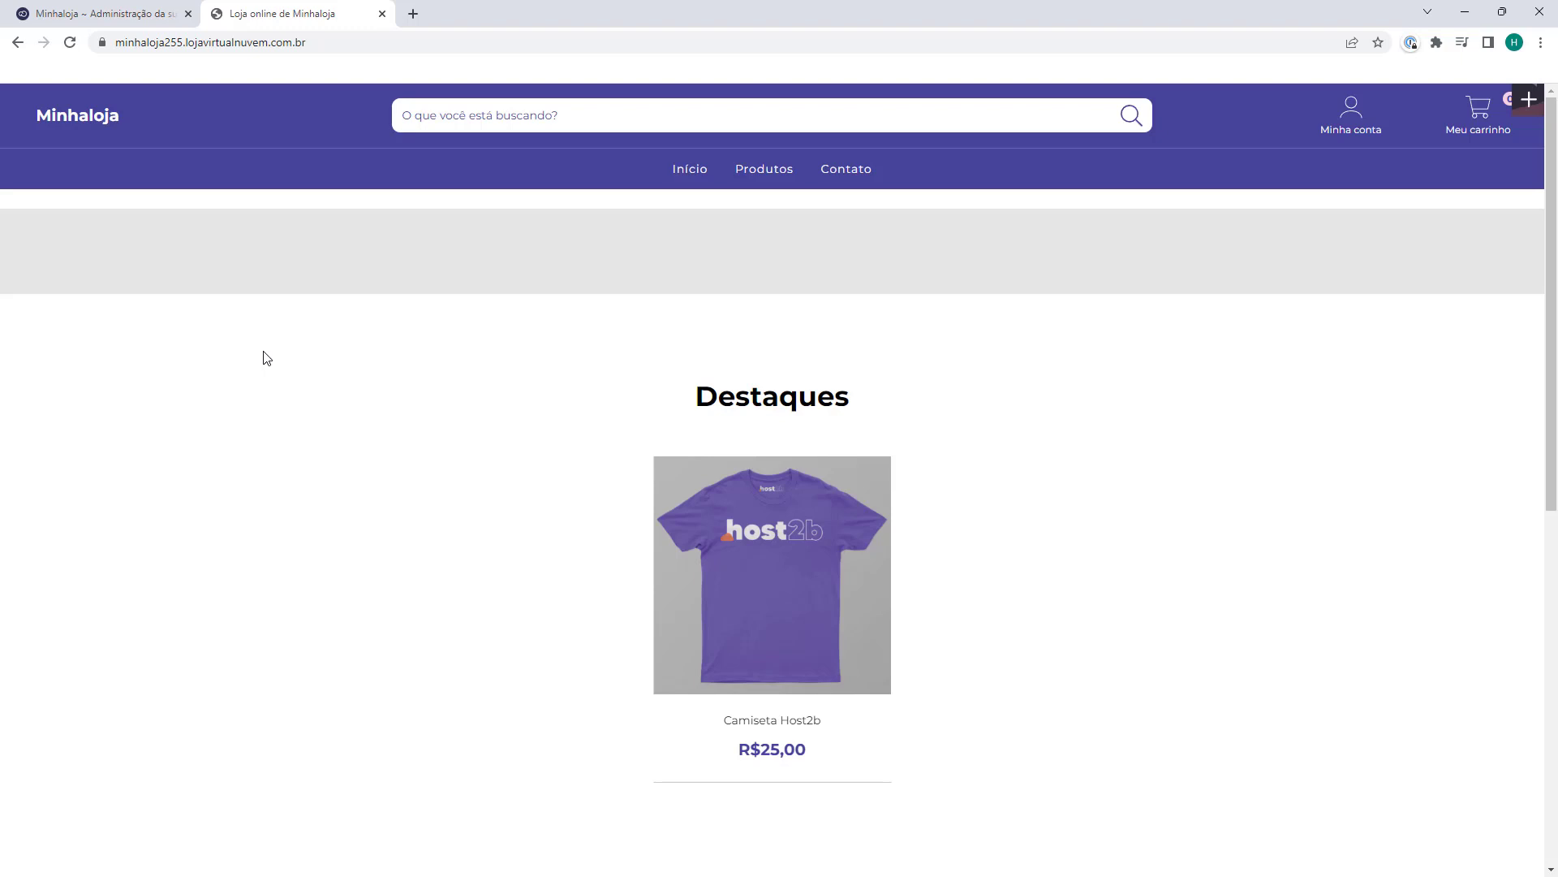
{"action": "scroll", "coordinate": [264, 355], "scroll_direction": "down", "scroll_amount": 7}
{"action": "scroll", "coordinate": [265, 354], "scroll_direction": "up", "scroll_amount": 7}
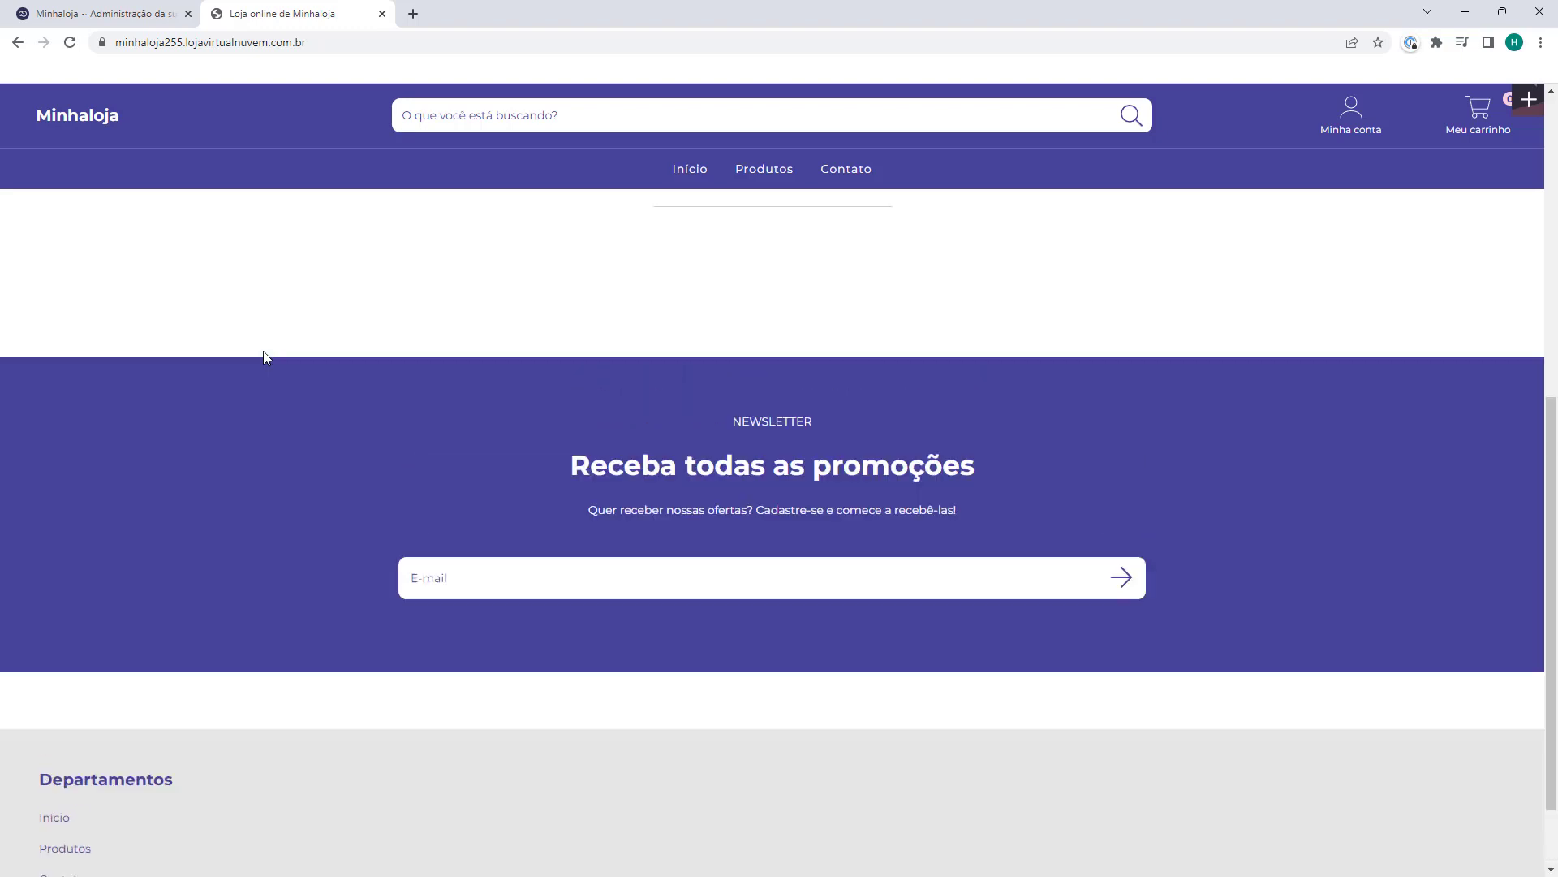
{"action": "left_click", "coordinate": [117, 18]}
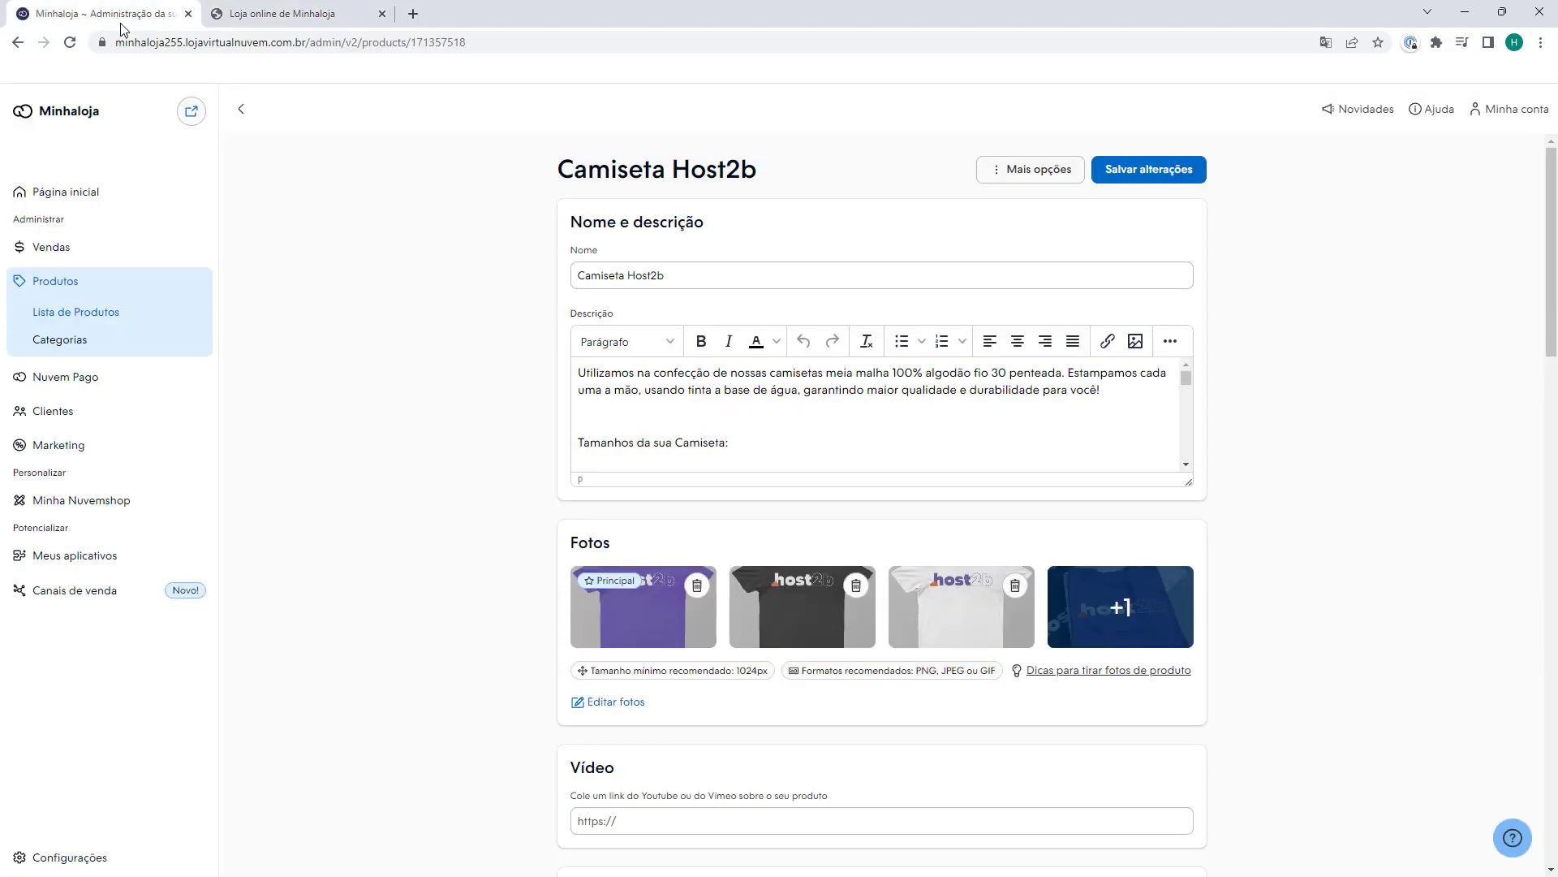
{"action": "left_click", "coordinate": [96, 193]}
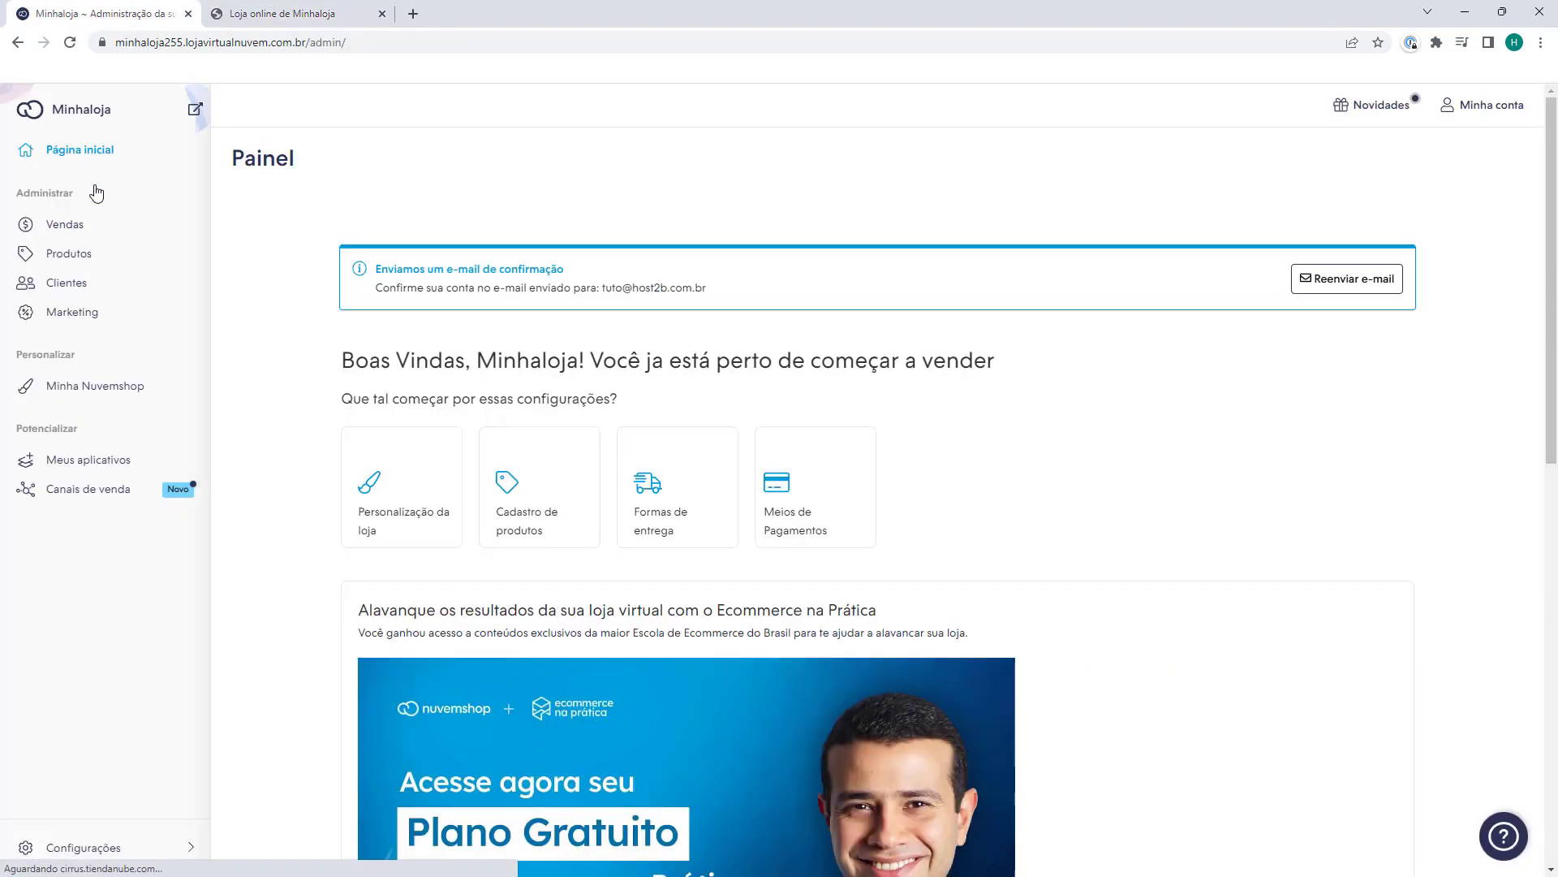